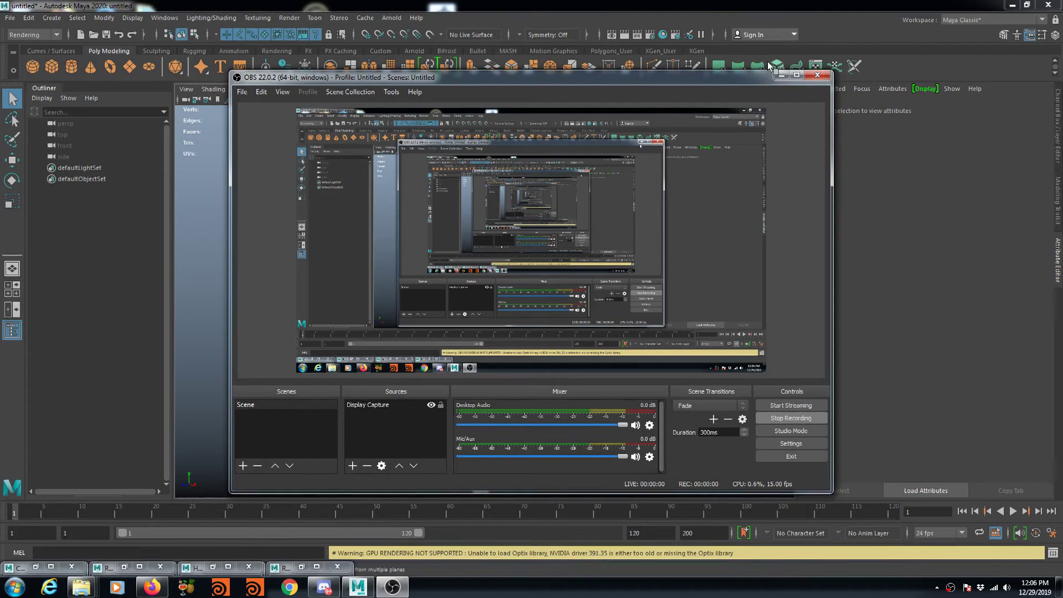
Create a polygon cube, scale it up and raise it above the grid
left_click(781, 74)
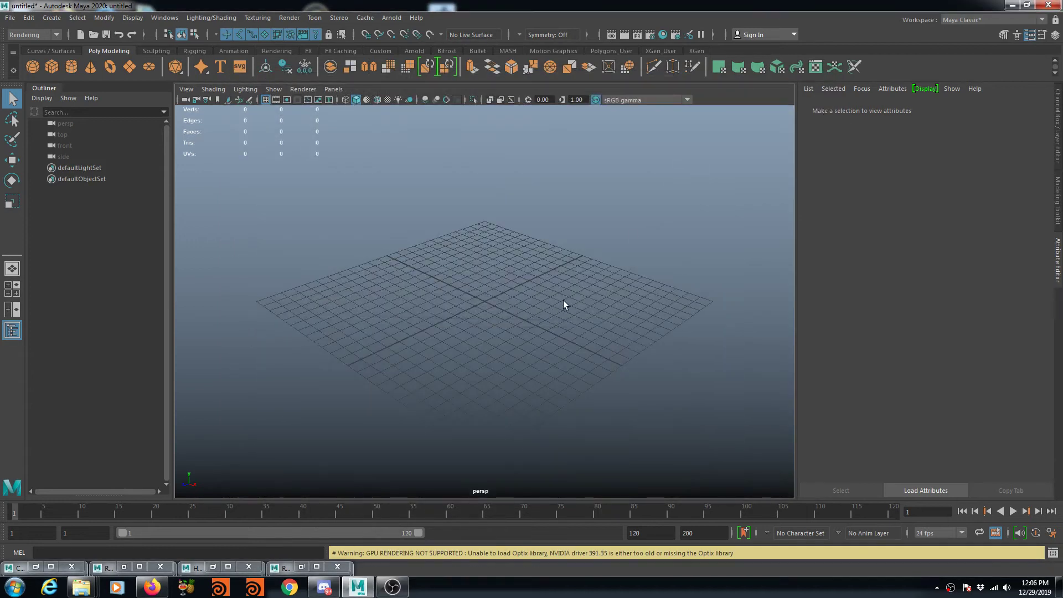
left_click(543, 310)
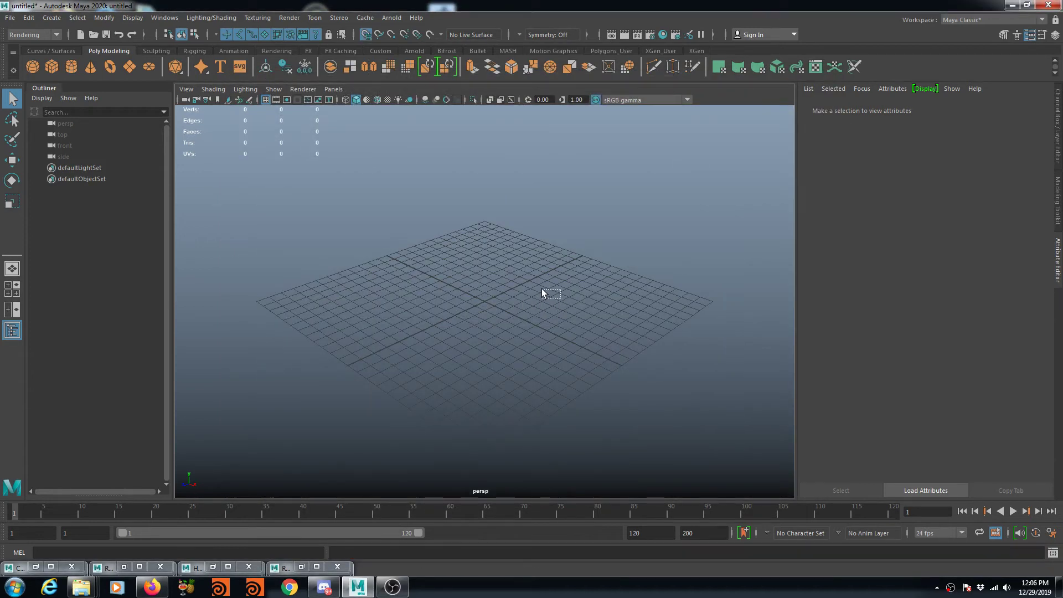
left_click_drag(567, 294, 548, 294, "alt")
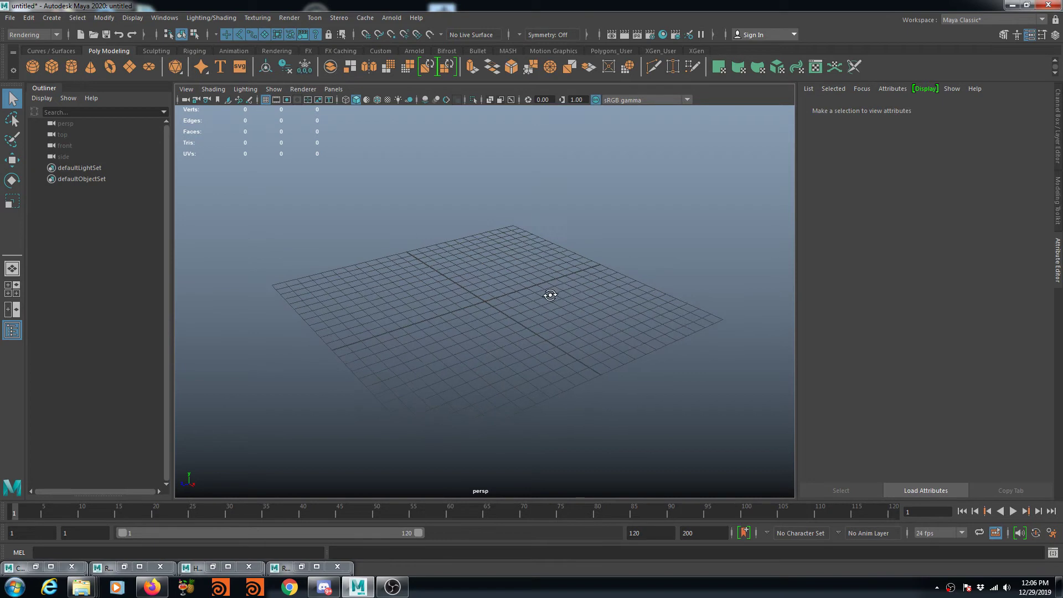
left_click(51, 67)
key("r")
left_click_drag(486, 304, 603, 290)
key("w")
mouse_move(485, 258)
left_mouse_down()
mouse_move(489, 220)
mouse_move(444, 237)
left_mouse_up()
Shrink the cube's left end face uniformly to taper it into a wedge
right_click_drag(406, 228, 402, 255)
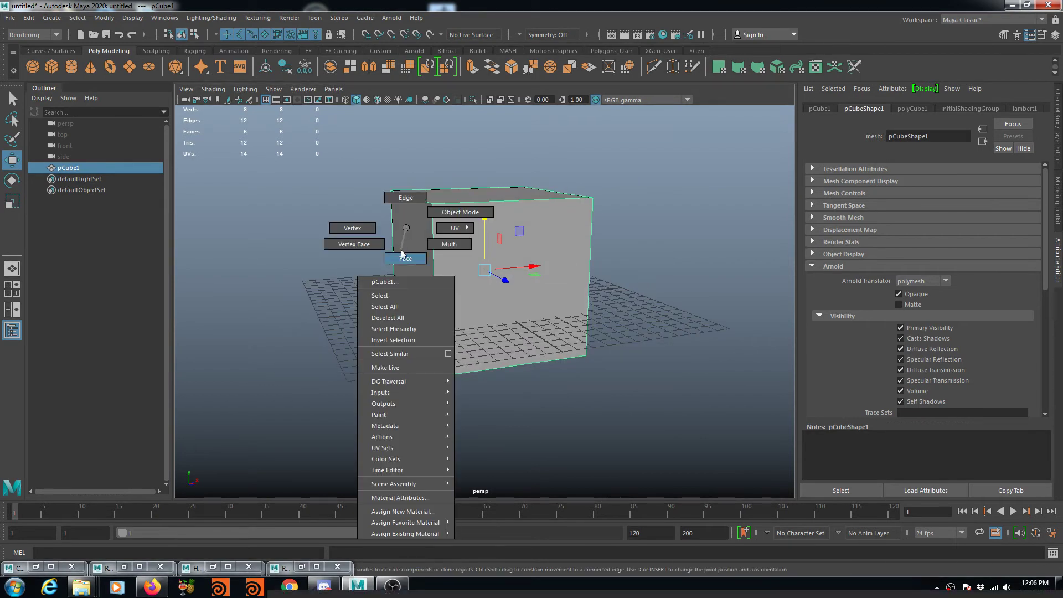
left_click(410, 255)
key("r")
left_click_drag(410, 229, 410, 258)
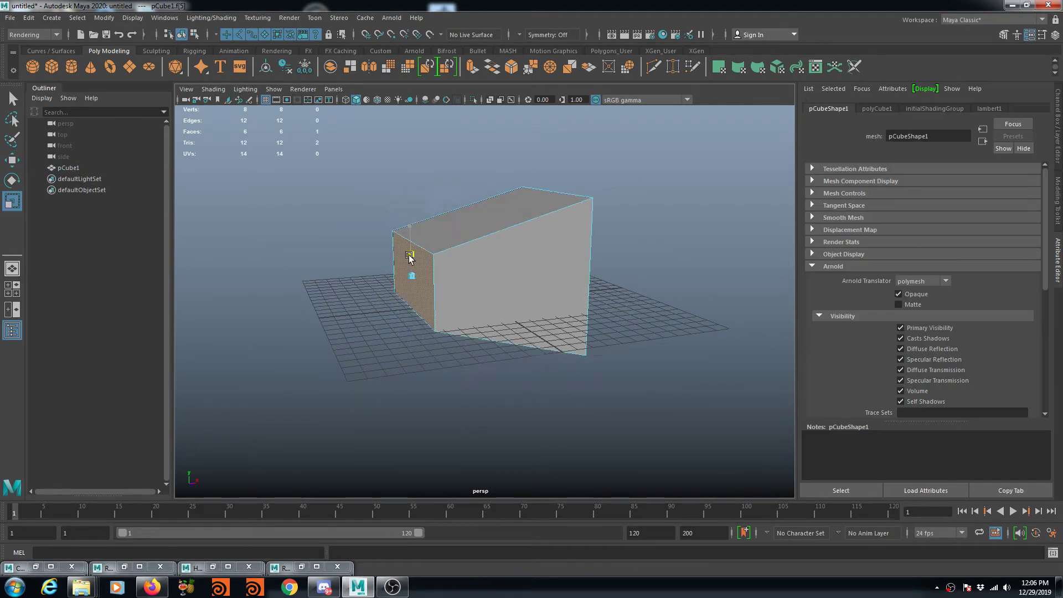
key("ctrl+z")
mouse_move(387, 296)
middle_mouse_down()
mouse_move(333, 331)
mouse_move(346, 319)
middle_mouse_up()
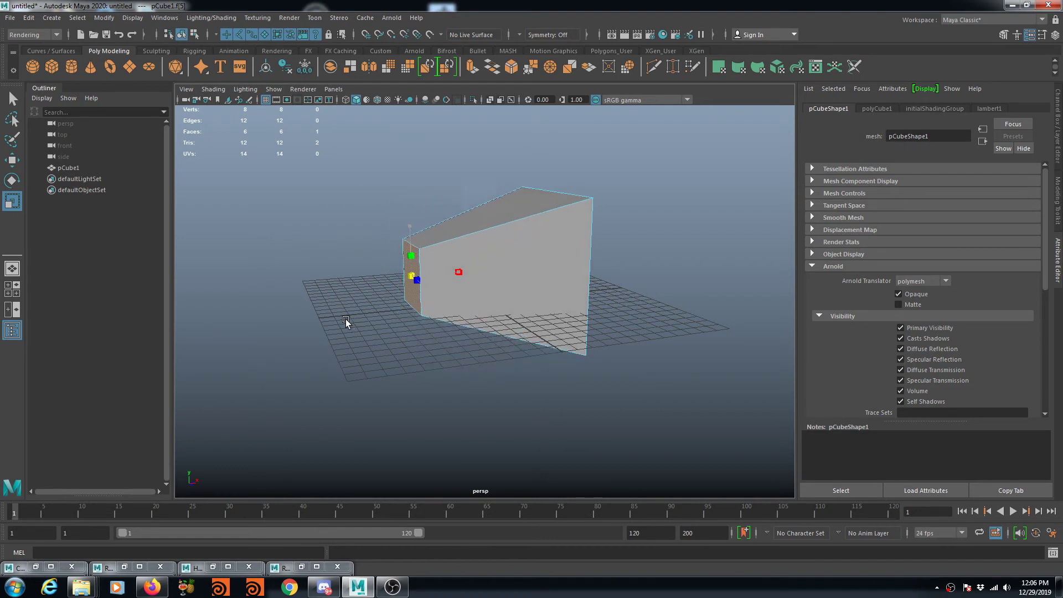
left_click(51, 18)
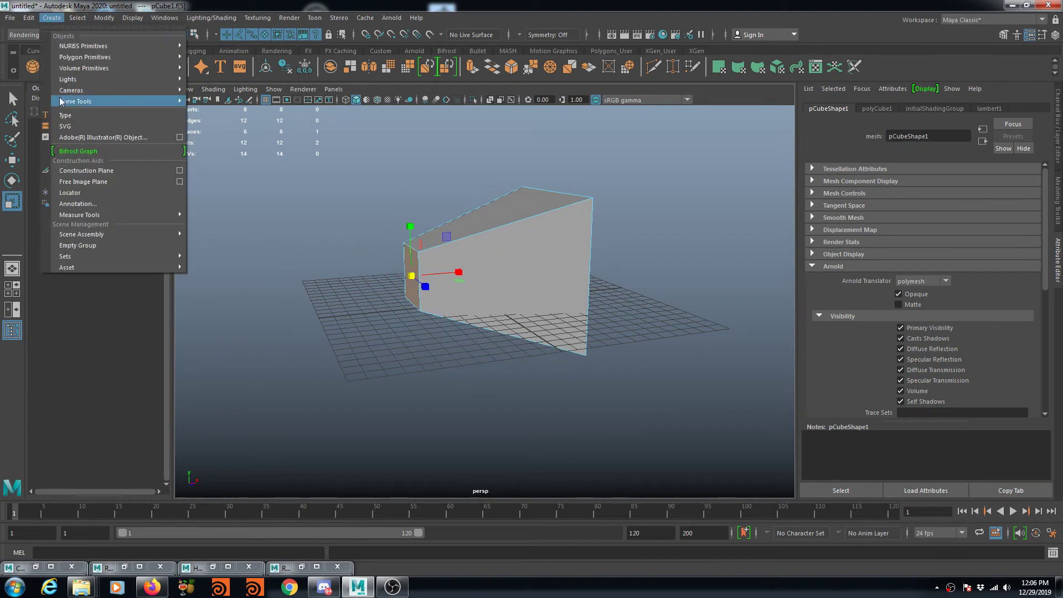
mouse_move(68, 78)
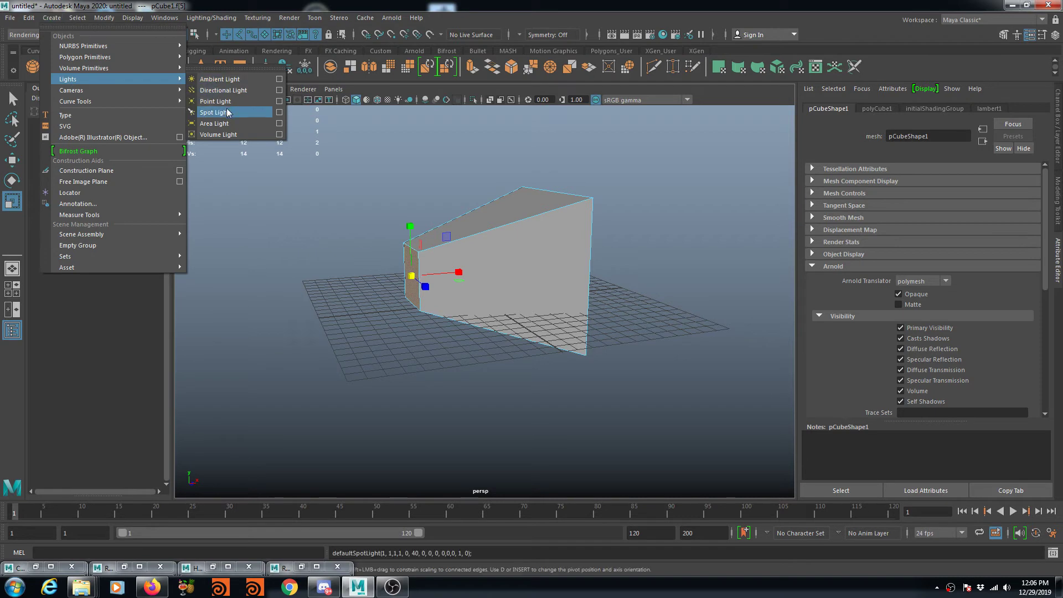
Add a spot light, shift it left and rotate it toward the wedge
left_click(227, 113)
key("w")
left_click_drag(529, 298, 428, 298)
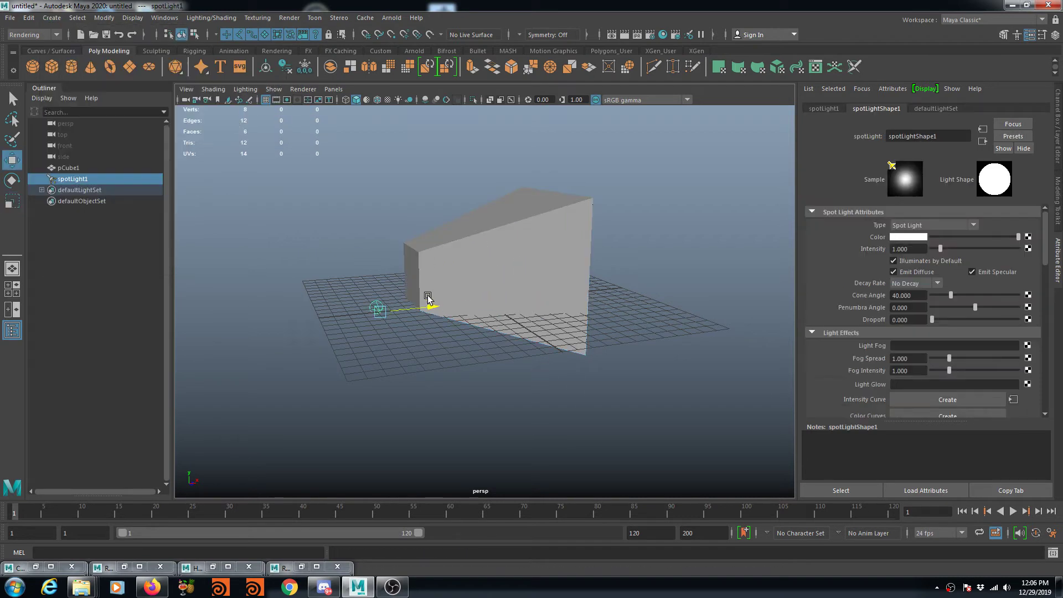
key("e")
mouse_move(411, 323)
left_mouse_down()
mouse_move(322, 334)
mouse_move(479, 408)
left_mouse_up()
Raise the spot light up against the wedge's narrow end face
scroll(481, 421, "up", 3)
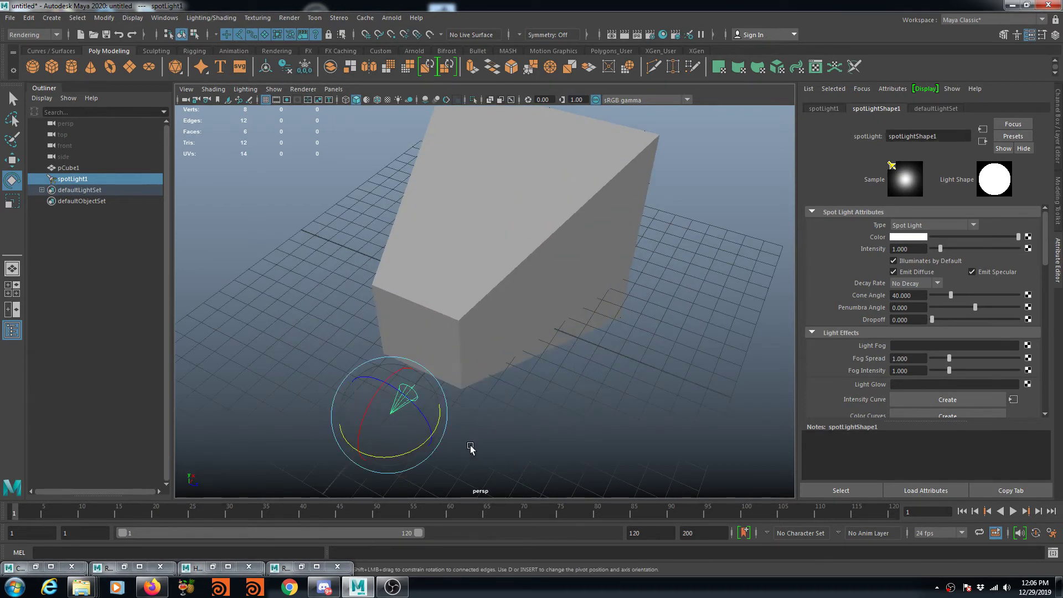
key("w")
left_click_drag(387, 380, 429, 319)
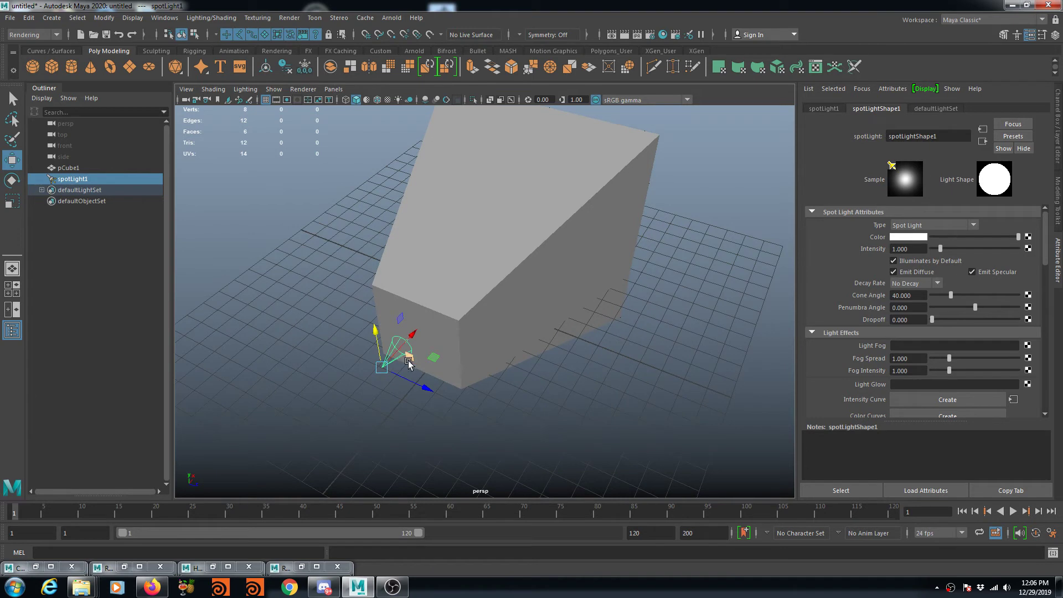
left_click_drag(510, 340, 413, 308, "alt")
scroll(466, 332, "up", 1)
scroll(443, 324, "up", 2)
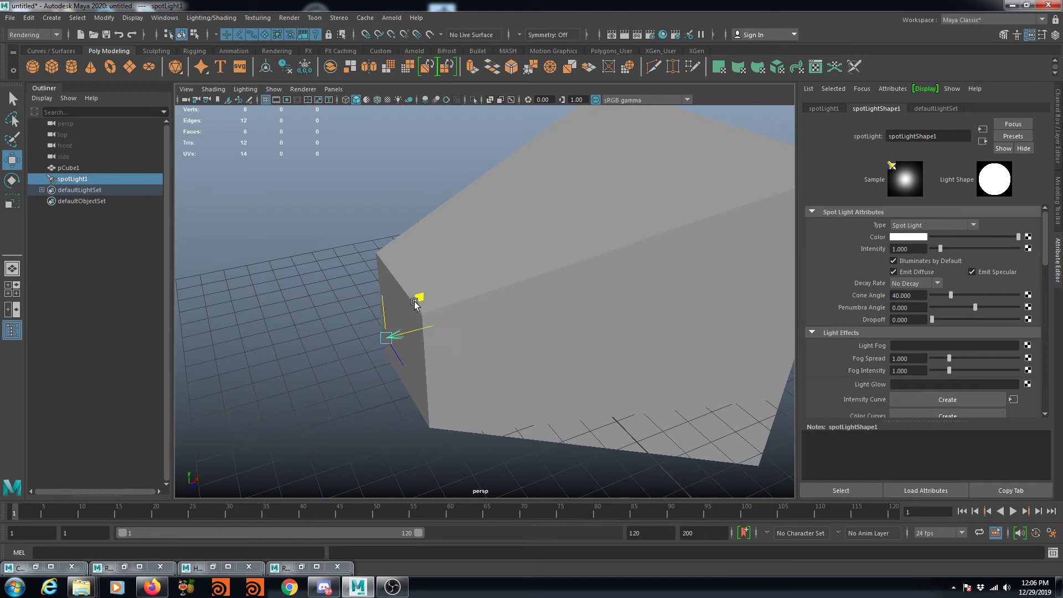
Select pCube1 and enter 0.1 as its Arnold Volume Attributes Step Size
left_click(564, 278)
scroll(571, 288, "down", 2)
scroll(573, 294, "down", 1)
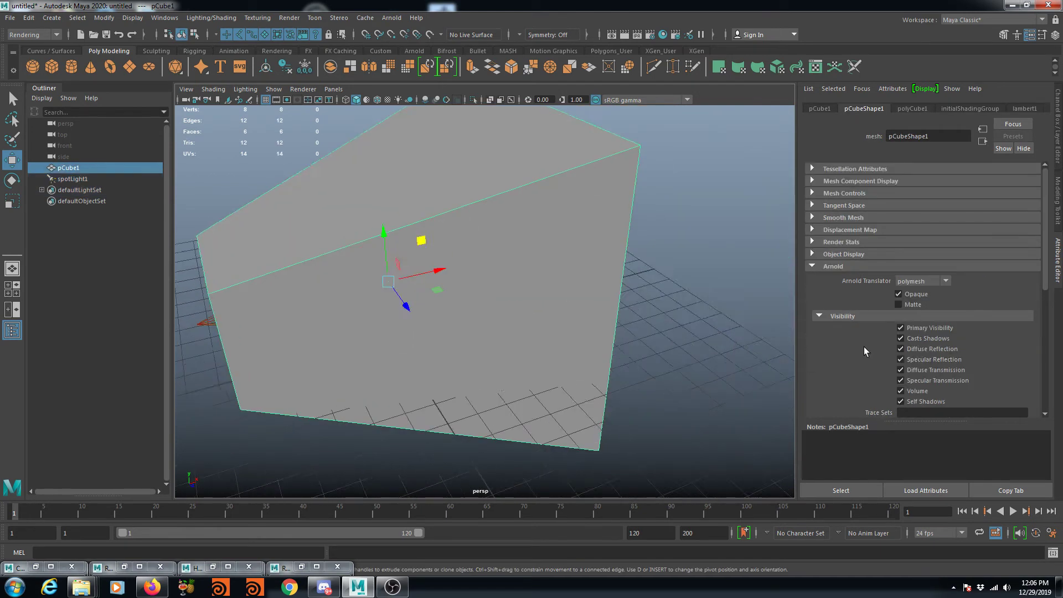
scroll(577, 302, "down", 2)
scroll(577, 302, "up", 2)
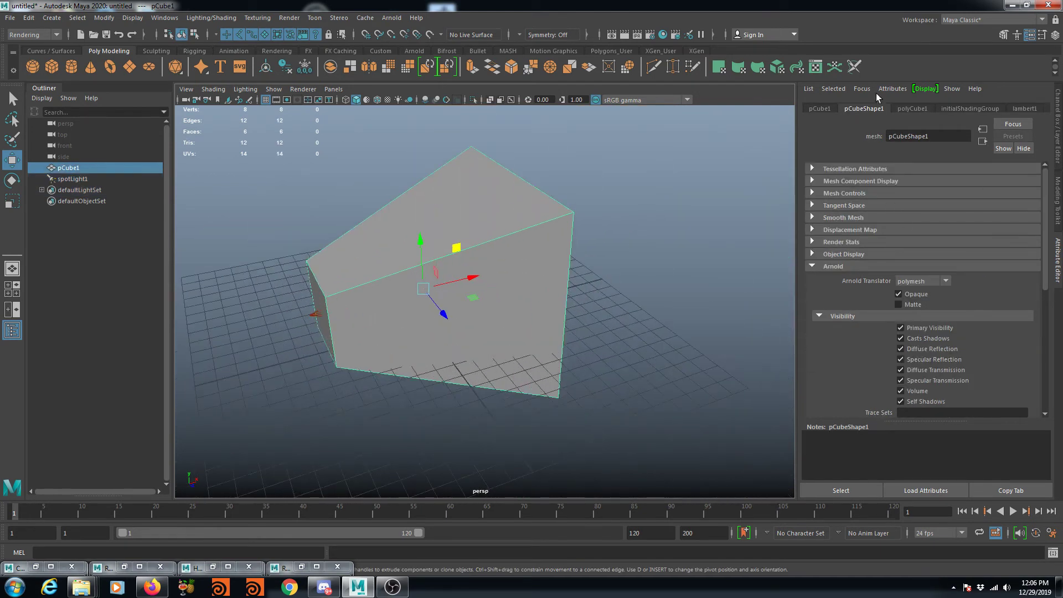
left_click(824, 267)
scroll(864, 305, "down", 5)
left_click(919, 356)
type("1")
key("Return")
mouse_move(744, 358)
left_mouse_down("alt")
mouse_move(534, 392)
mouse_move(551, 385)
left_mouse_up("alt")
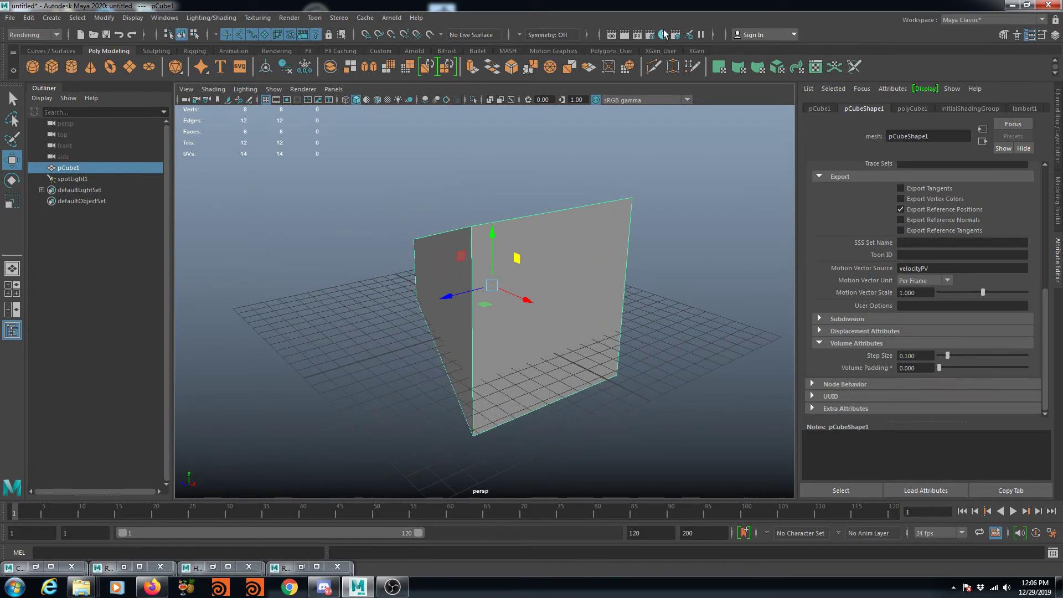
left_click(663, 34)
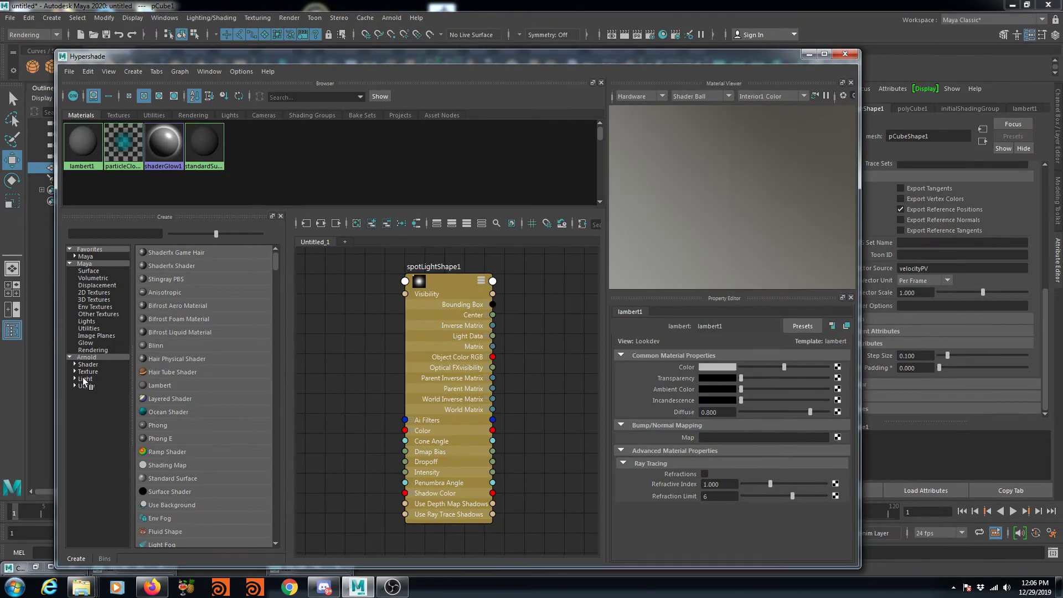
Create an aiStandardVolume shader node from Hypershade's Arnold shaders list
left_click(84, 357)
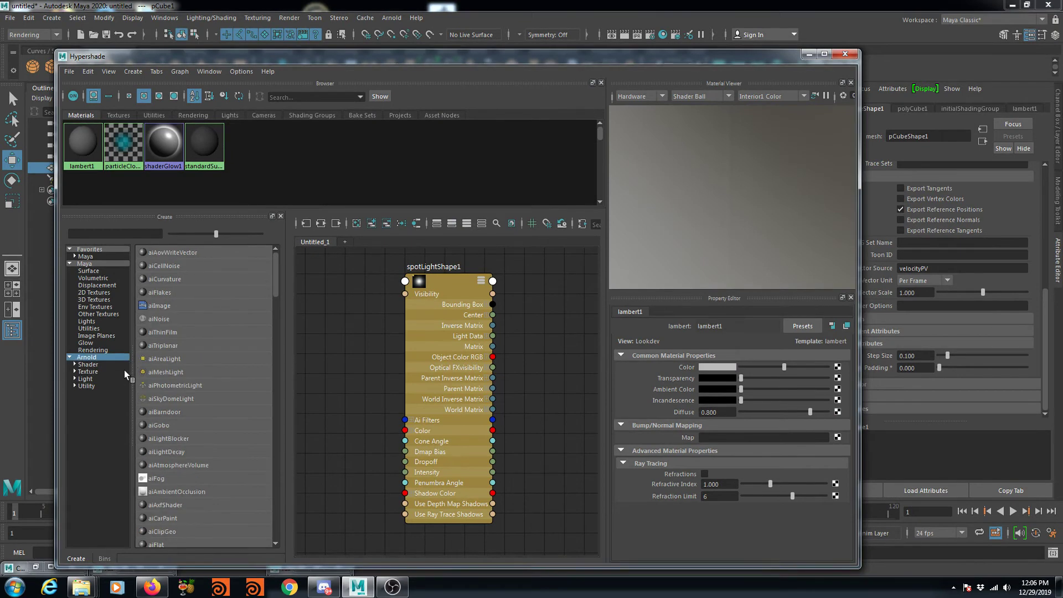
left_click(92, 364)
left_click(170, 505)
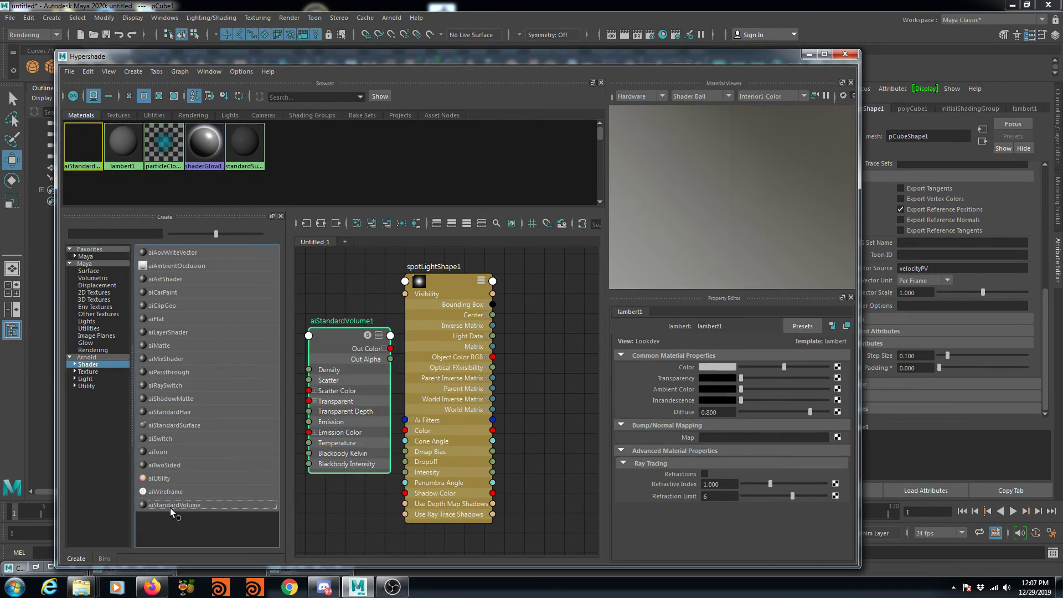
Assign aiStandardVolume1 to the selected wedge cube
left_click_drag(431, 54, 737, 256)
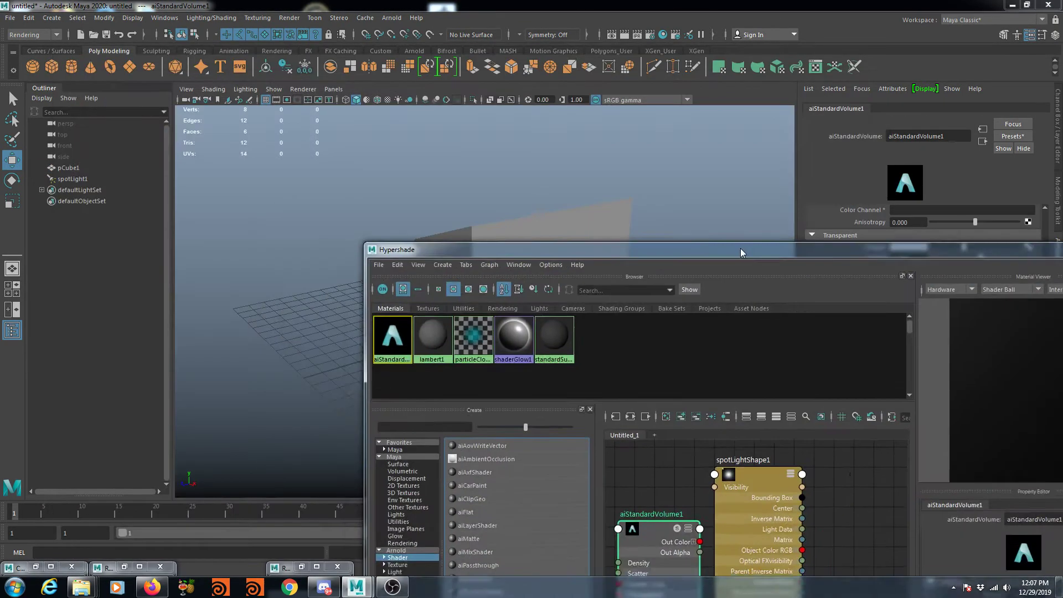
left_click(627, 229)
left_click_drag(613, 260, 569, 184)
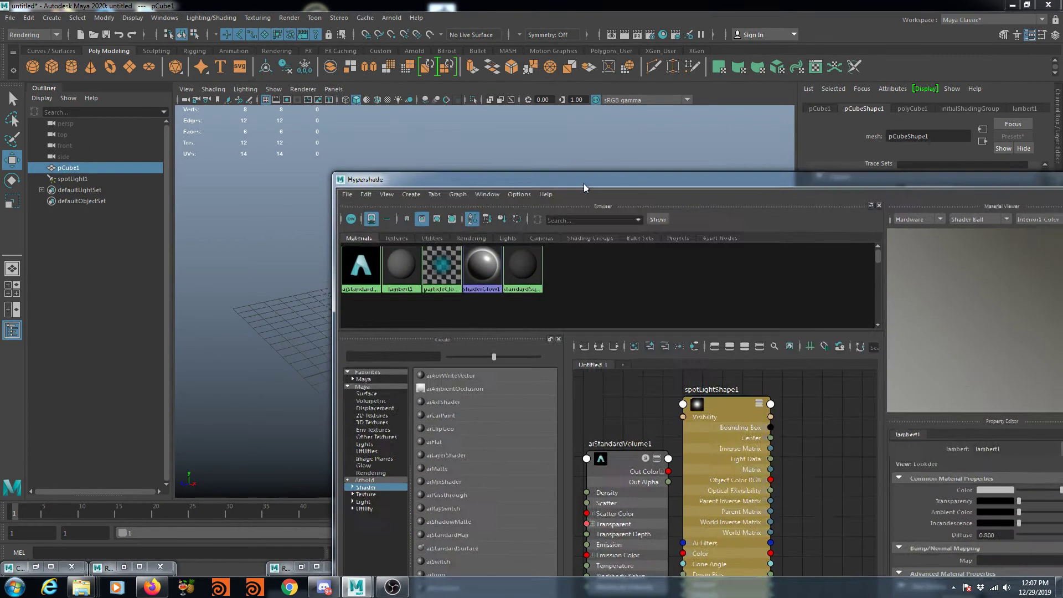
right_click_drag(603, 476, 590, 369)
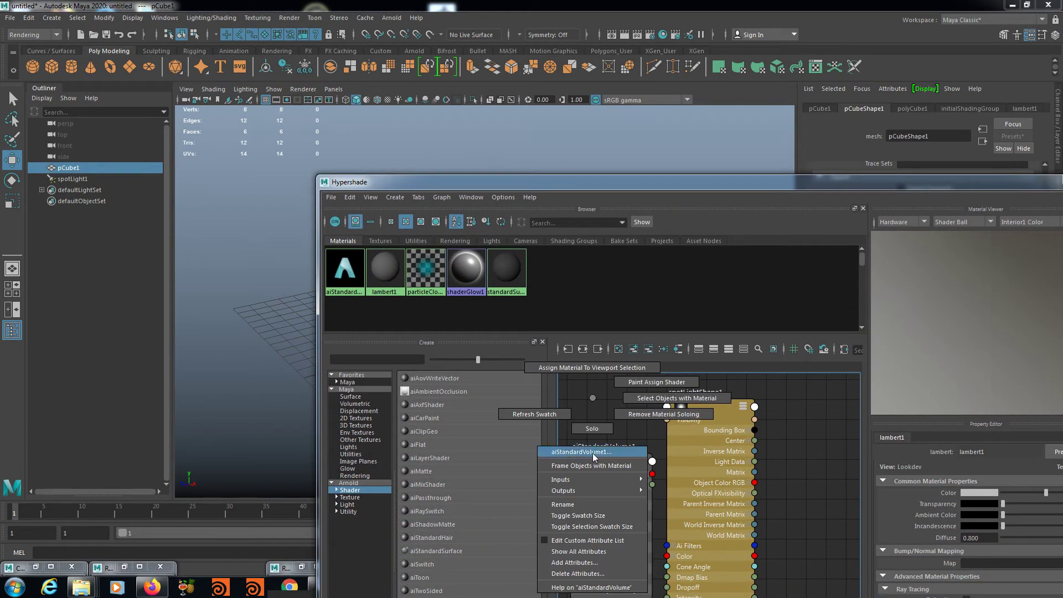
left_click_drag(968, 184, 729, 278)
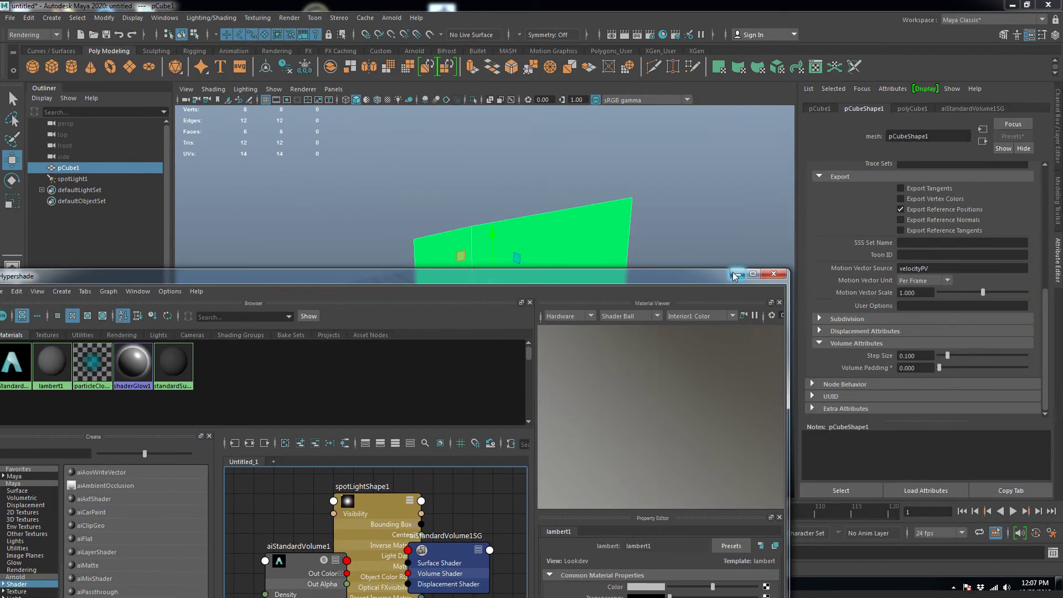
left_click(738, 274)
Render the perspective view with Arnold, producing a completely black image
left_click(392, 18)
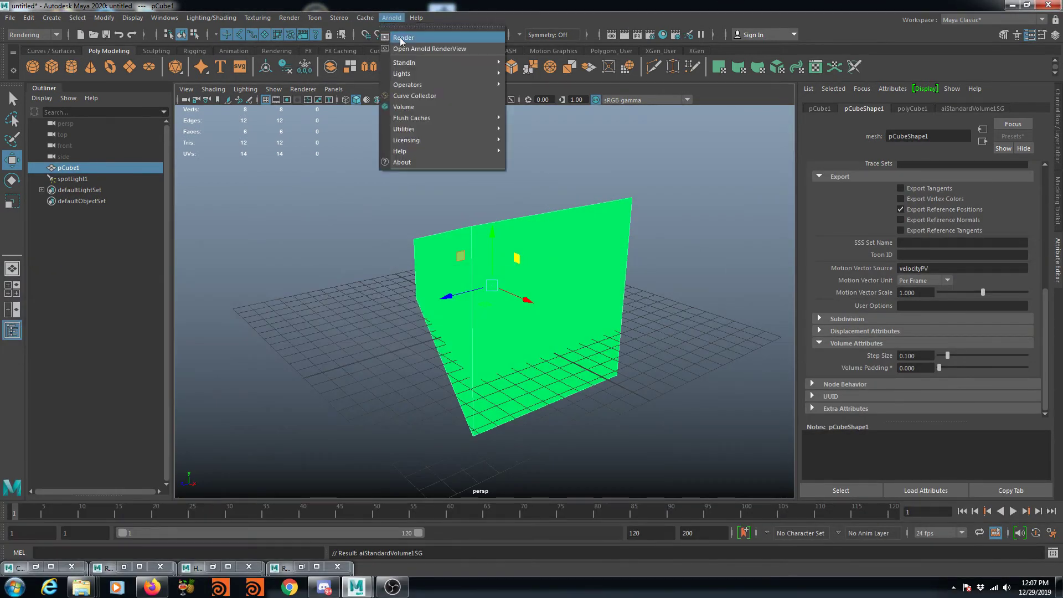
left_click(402, 37)
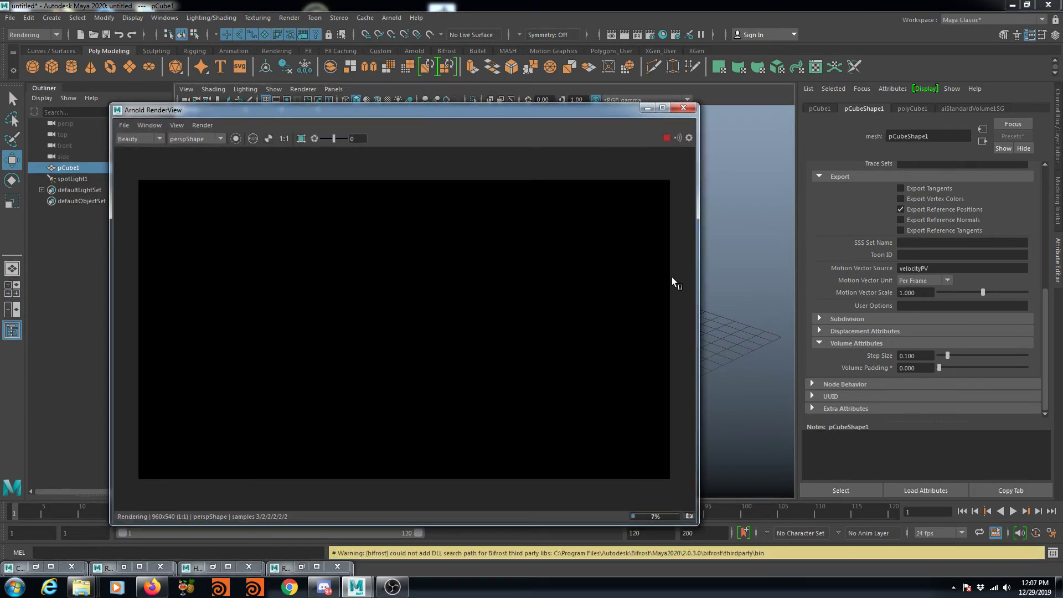
mouse_move(604, 104)
left_mouse_down()
mouse_move(420, 112)
mouse_move(625, 119)
left_mouse_up()
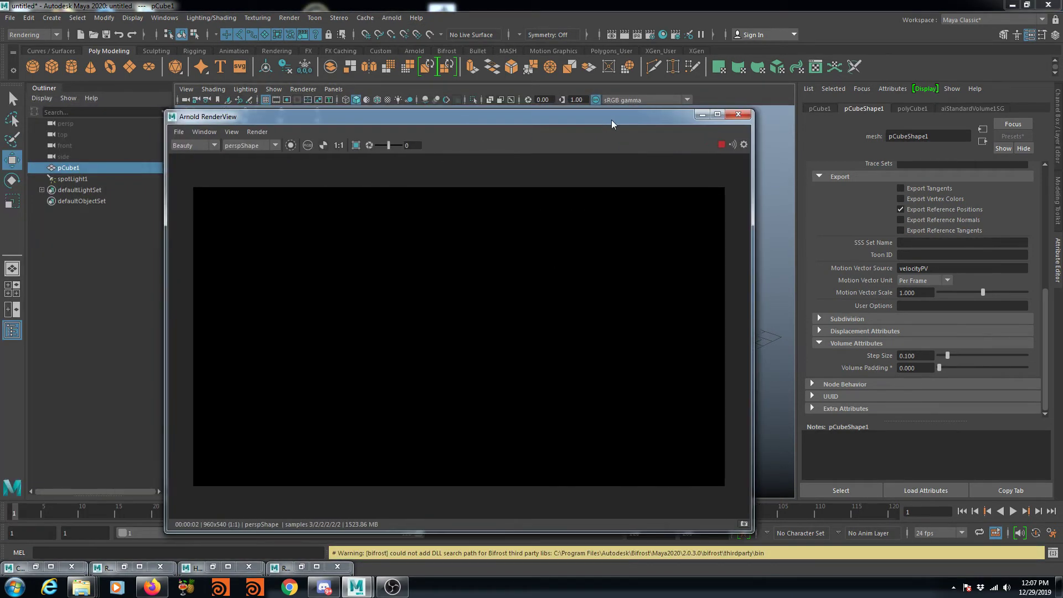
left_click(72, 178)
Set the spot light's Intensity to 100
left_click_drag(910, 248, 892, 250)
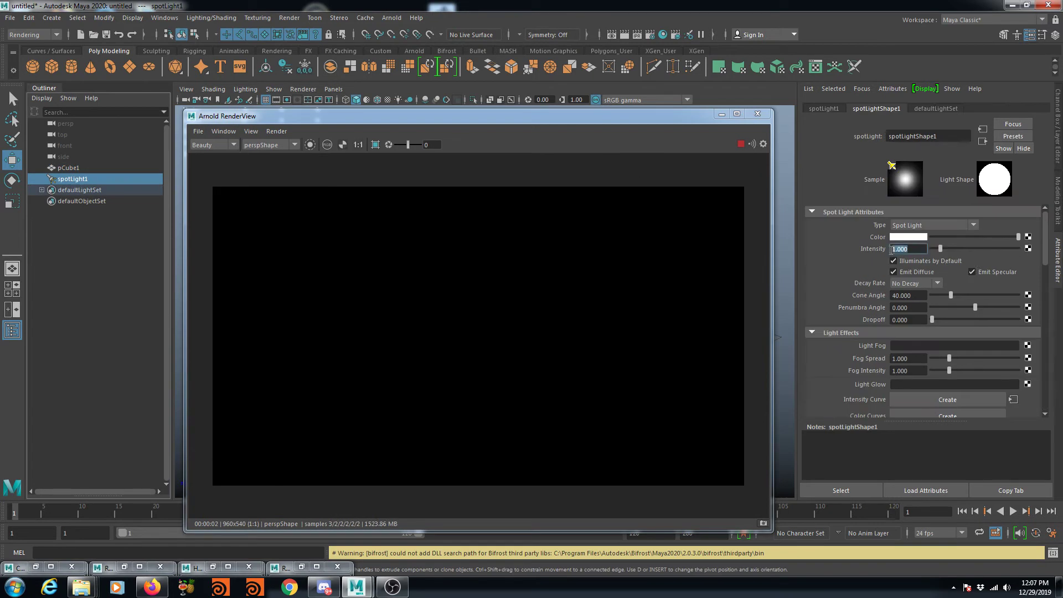
type("100")
key("Return")
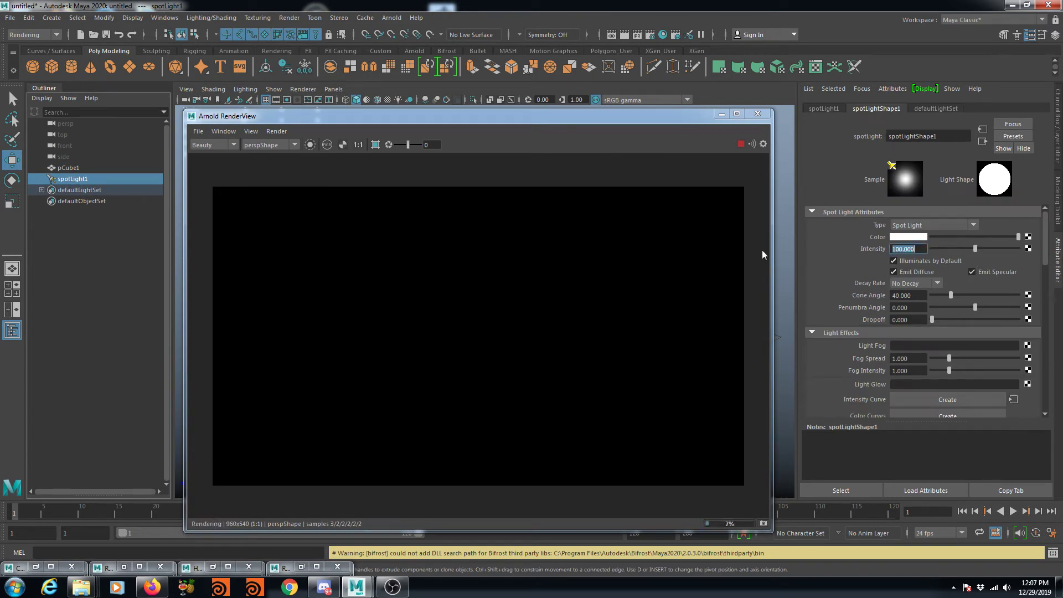
Set the spot light's Arnold Exposure to 10
scroll(969, 343, "down", 3)
scroll(936, 332, "down", 2)
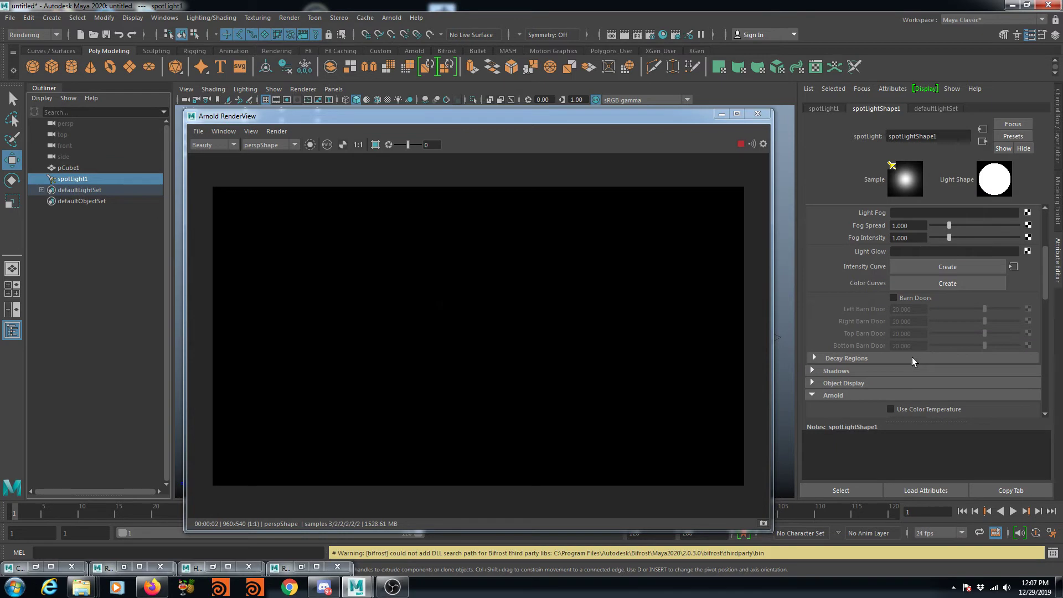
scroll(898, 361, "down", 2)
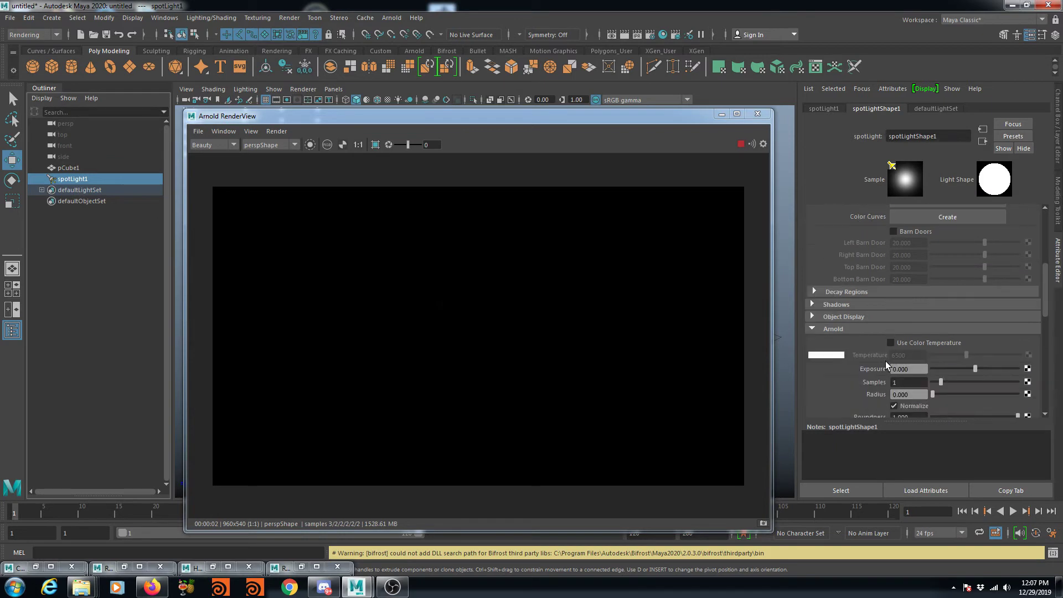
left_click_drag(560, 116, 536, 121)
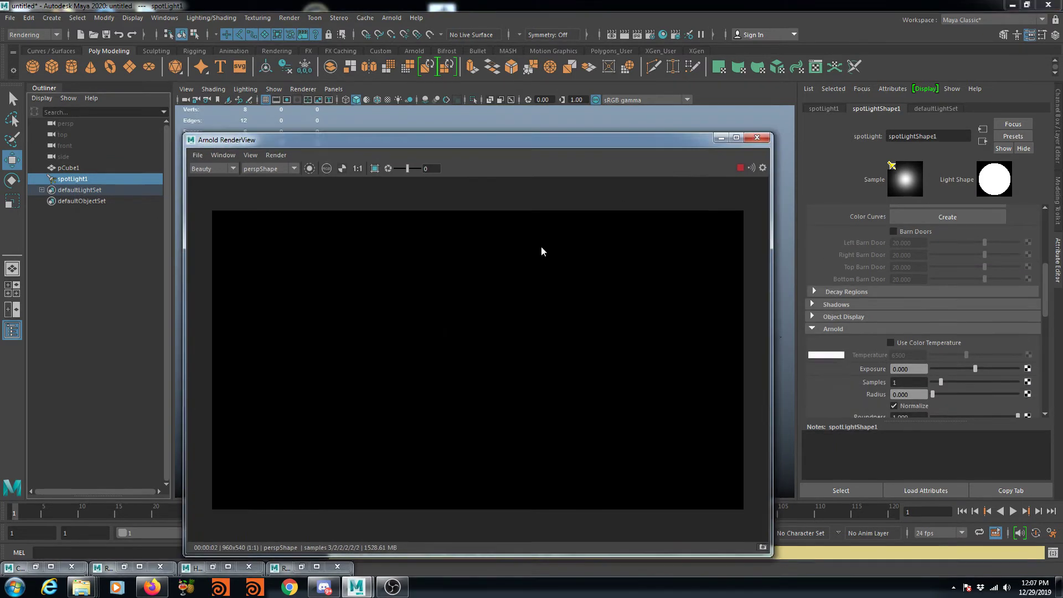
scroll(896, 327, "down", 3)
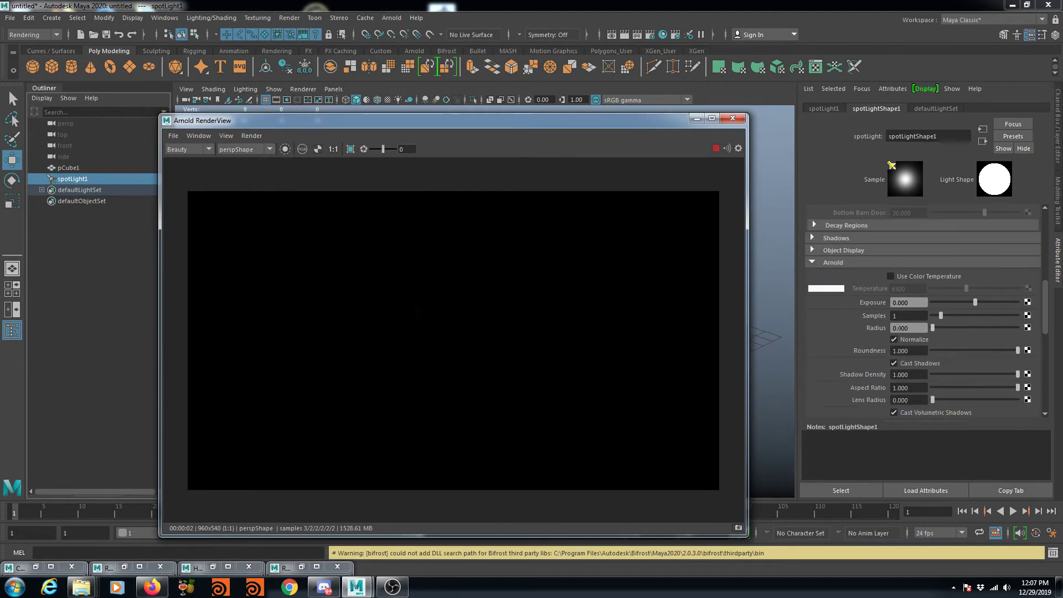
double_click(921, 304)
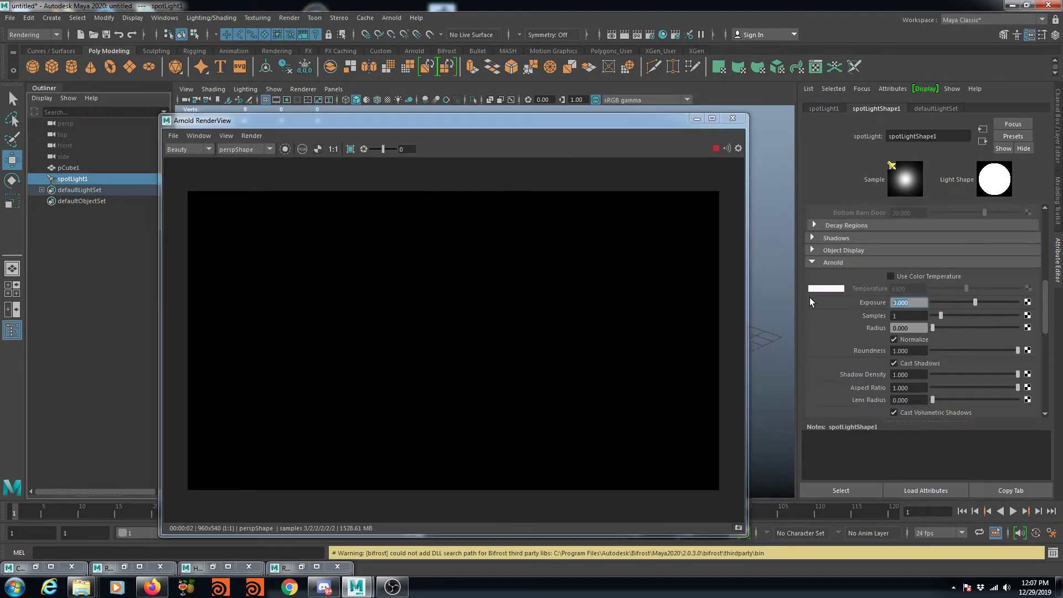
type("10")
key("Return")
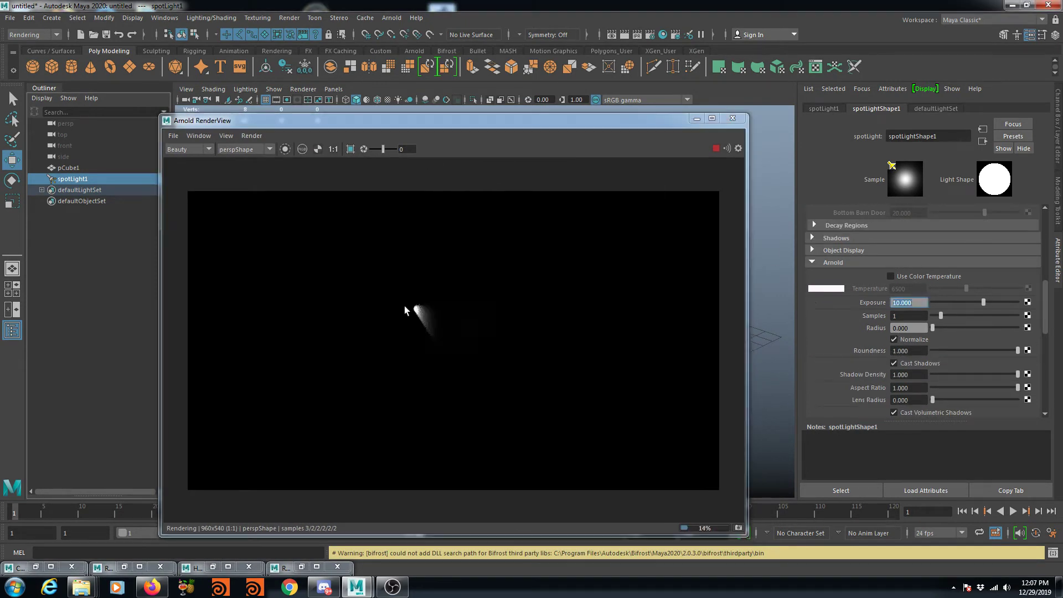
Lower the spot light's Exposure from 10 to 3
left_click_drag(602, 121, 444, 123)
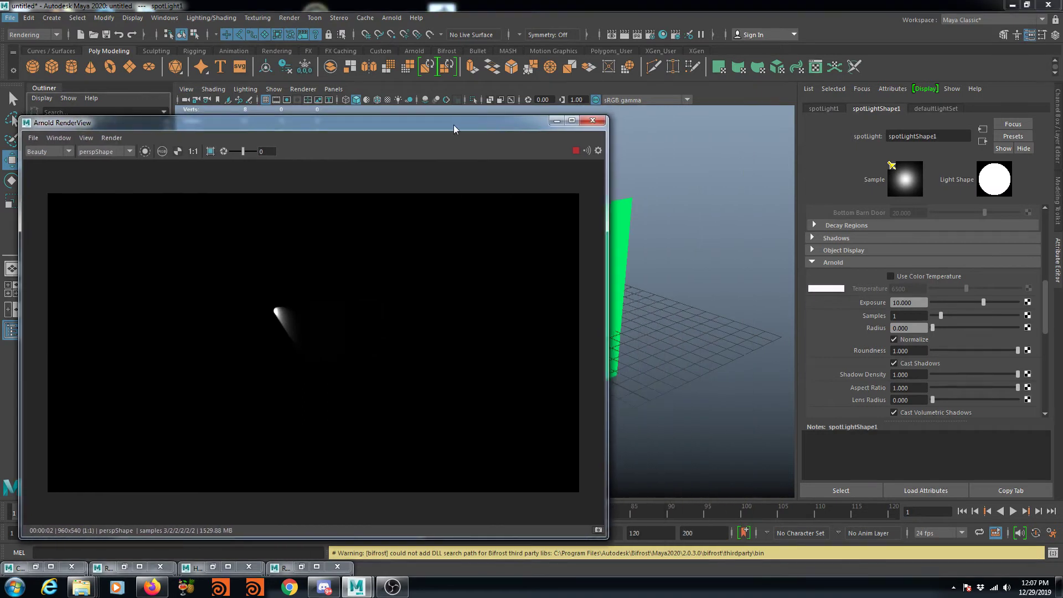
left_click_drag(649, 304, 695, 295, "alt")
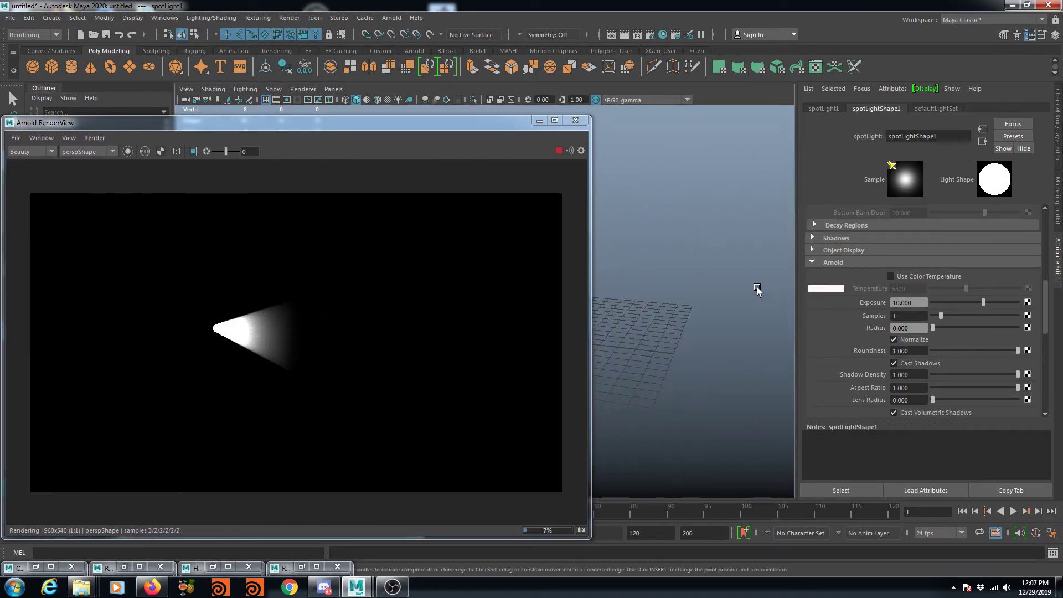
left_click_drag(627, 300, 697, 307, "alt")
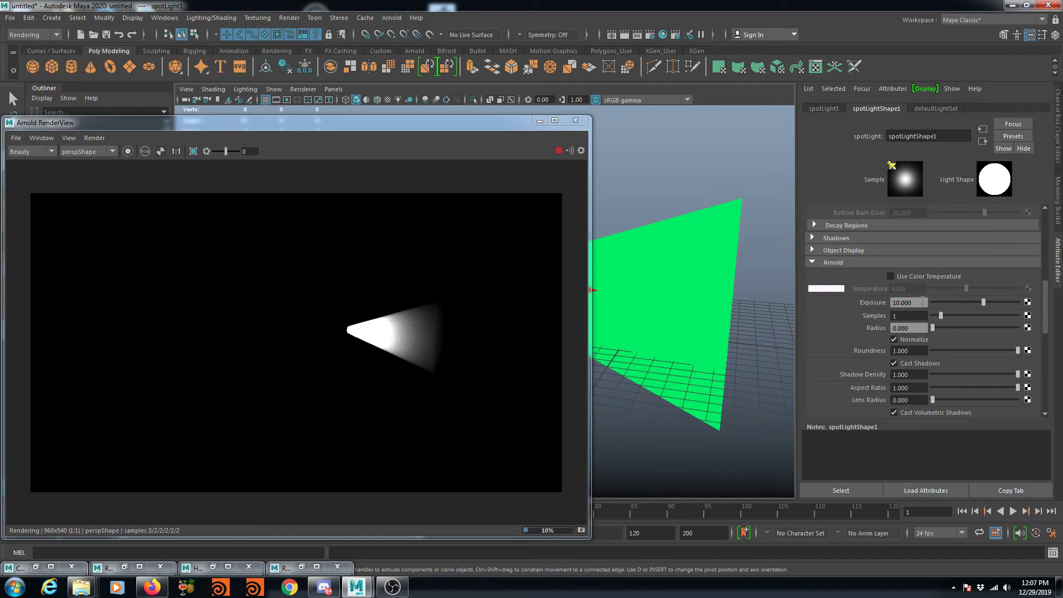
left_click_drag(921, 302, 769, 301)
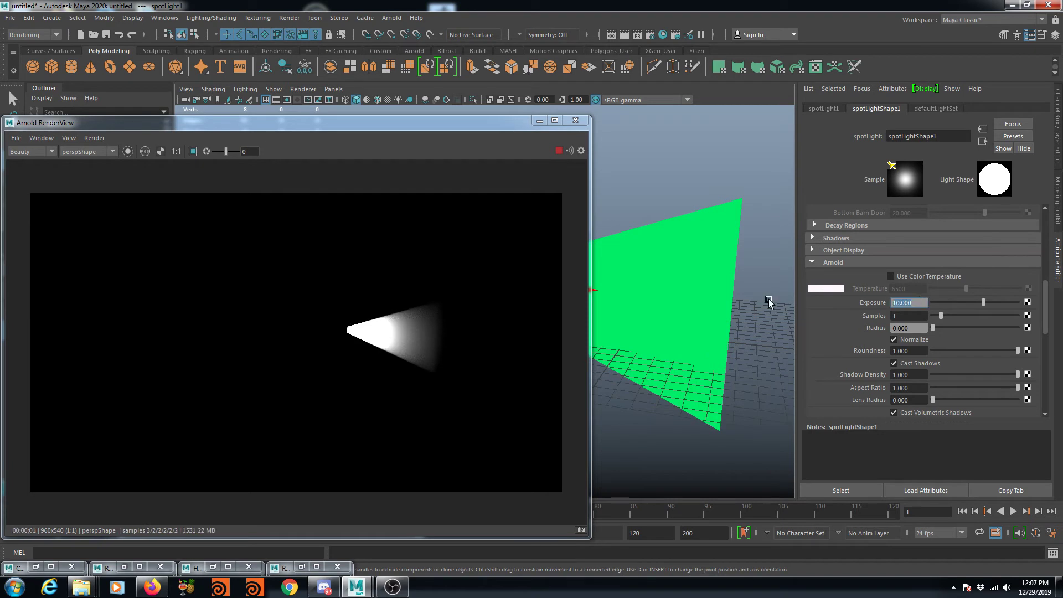
type("3")
key("Return")
Orbit the viewport to check the soft cone-shaped beam, then reopen Hypershade
mouse_move(763, 409)
left_mouse_down("alt")
mouse_move(713, 381)
mouse_move(723, 390)
left_mouse_up("alt")
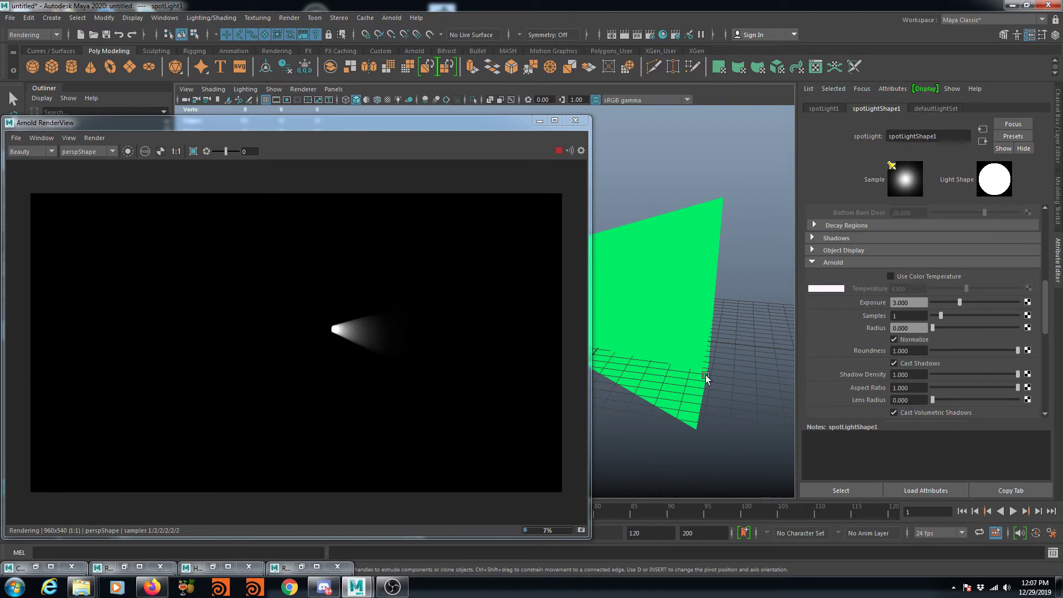
left_click_drag(662, 260, 665, 301, "alt")
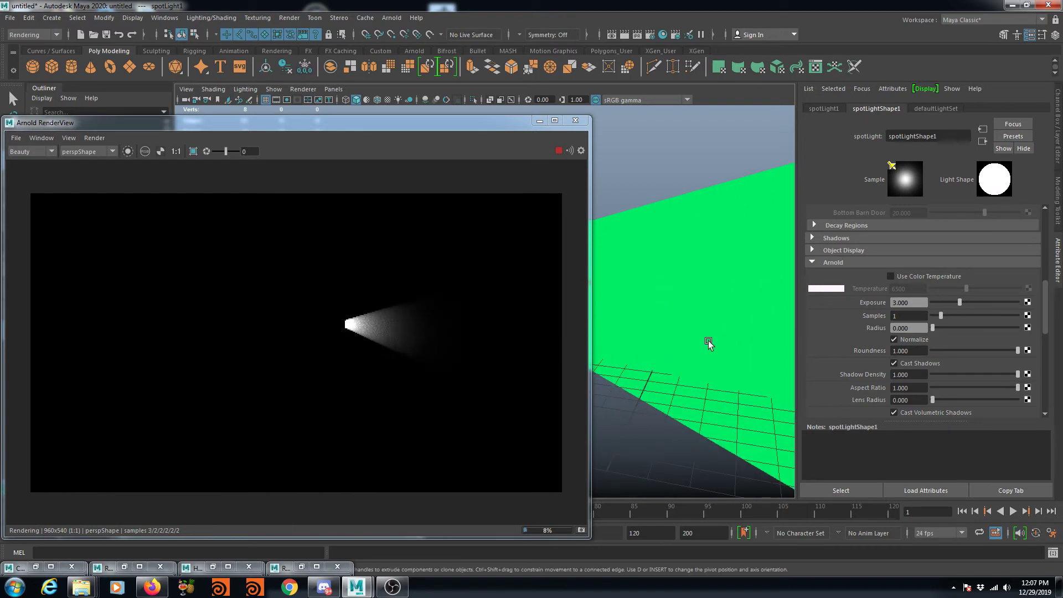
left_click_drag(709, 341, 669, 328, "alt")
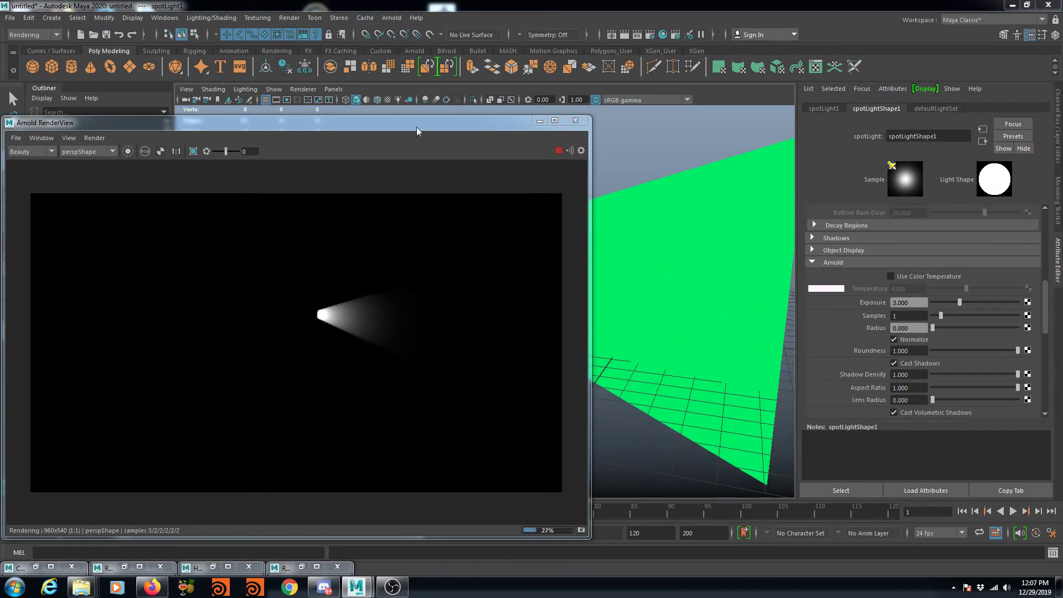
left_click_drag(416, 123, 135, 124)
mouse_move(474, 308)
left_mouse_down("alt")
mouse_move(534, 349)
mouse_move(499, 356)
mouse_move(535, 336)
left_mouse_up("alt")
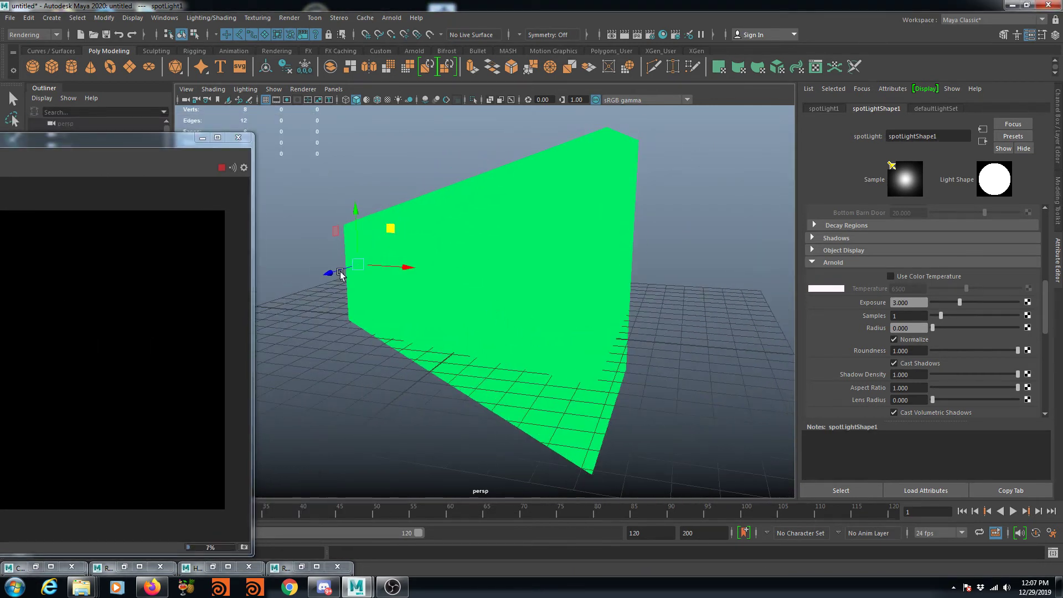
left_click_drag(340, 275, 330, 274, "alt")
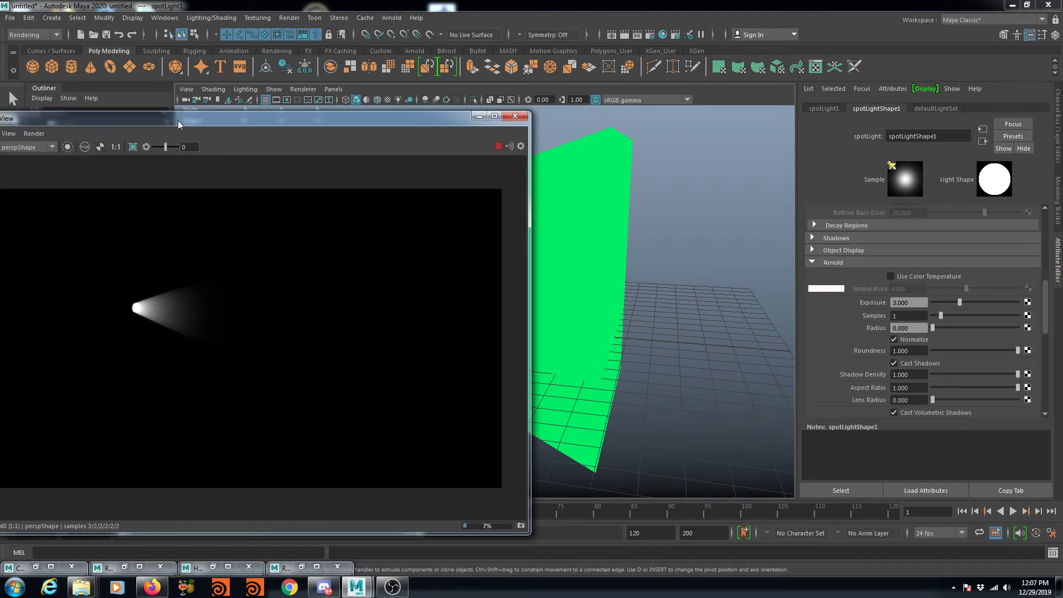
mouse_move(662, 308)
left_mouse_down("alt")
mouse_move(680, 298)
mouse_move(714, 332)
left_mouse_up("alt")
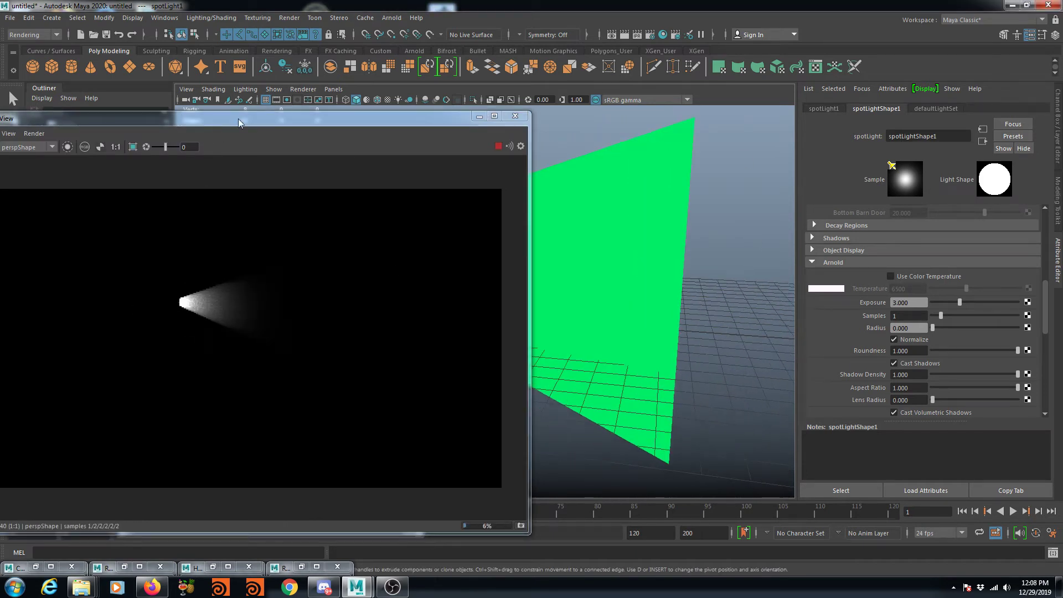
left_click_drag(235, 122, 259, 124)
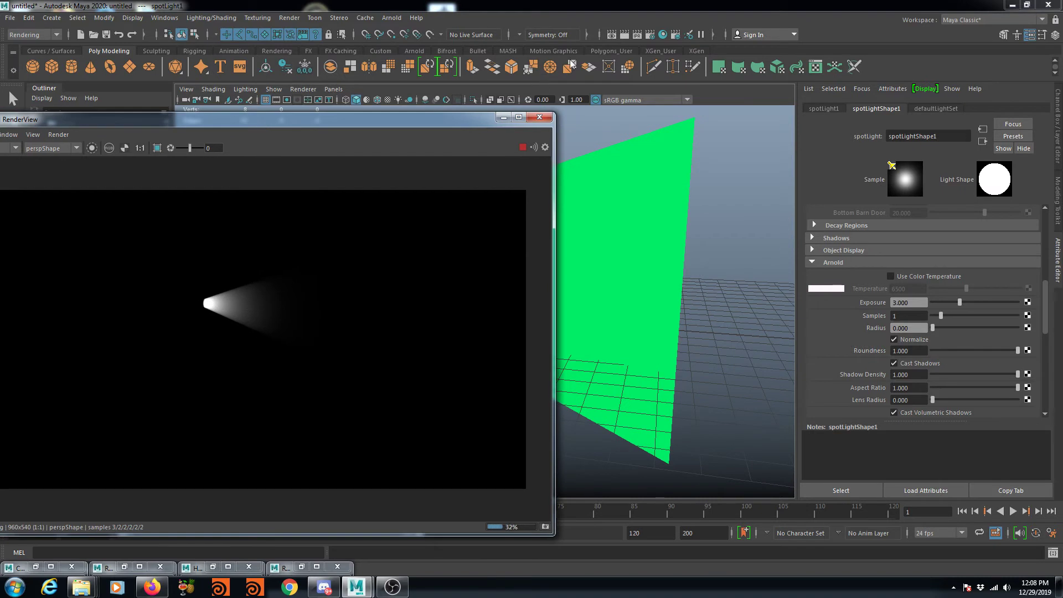
left_click(664, 34)
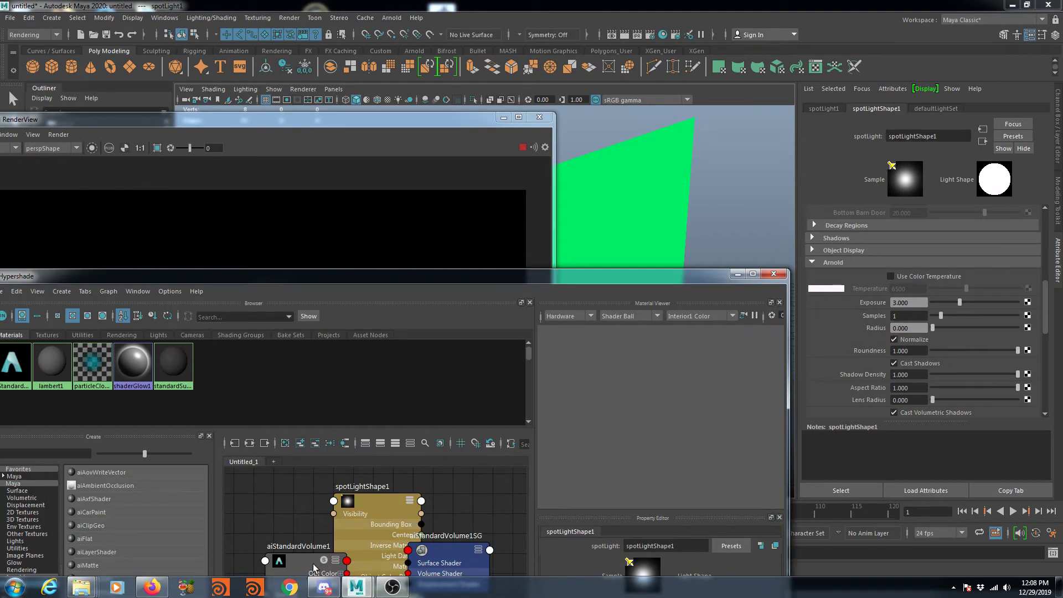
Select aiStandardVolume1 in Hypershade and display its shading network
left_click(314, 569)
left_click_drag(312, 283, 315, 270)
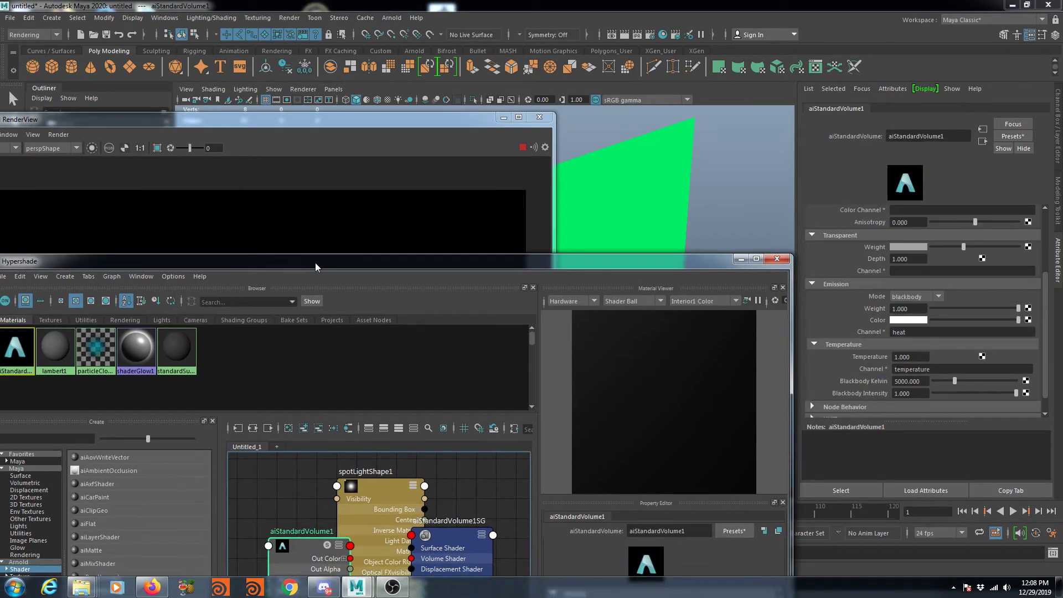
left_click(249, 429)
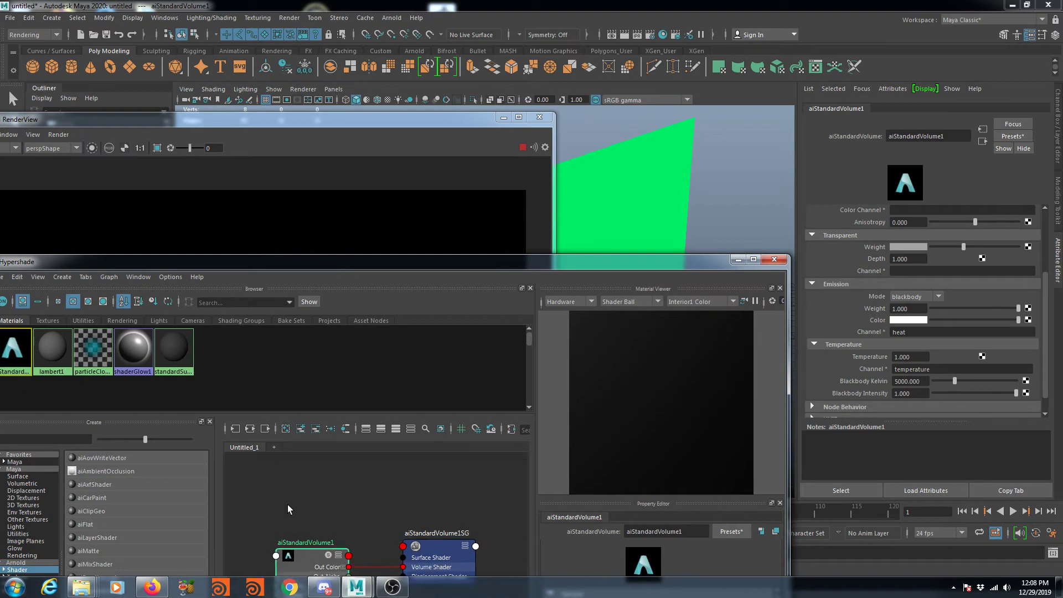
left_click(739, 259)
Try volume Density values 0.1 and 0.3, settling on 0.5
scroll(928, 279, "up", 3)
double_click(915, 225)
type(".1")
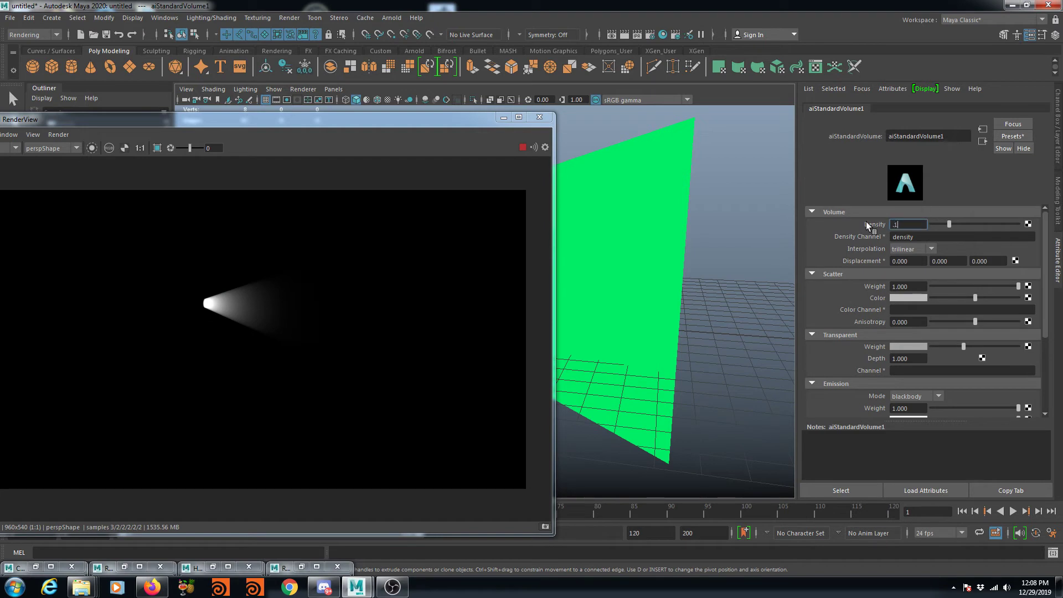
key("Return")
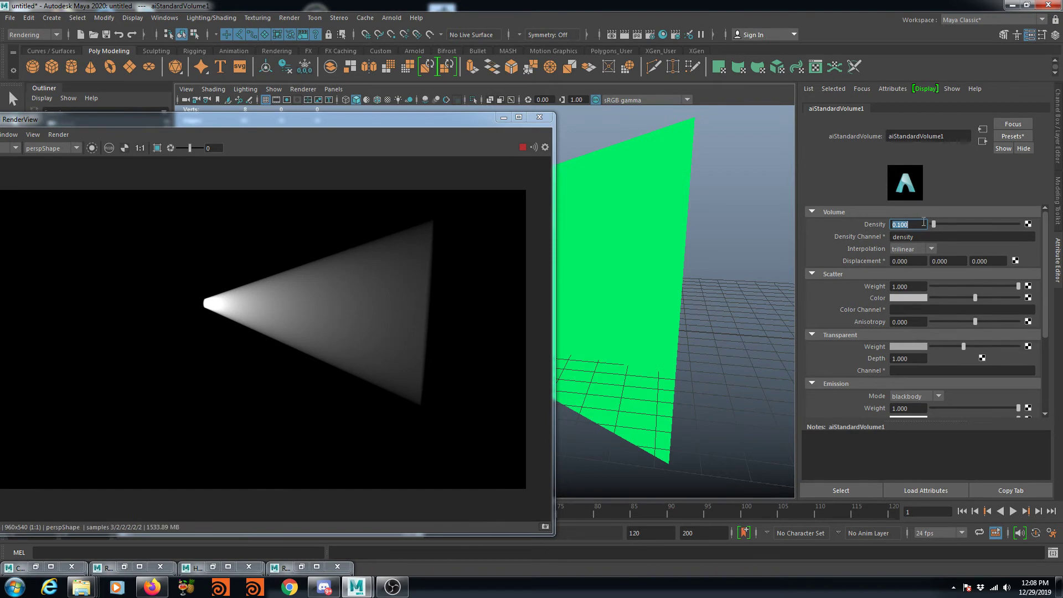
type("0.300")
key("Return")
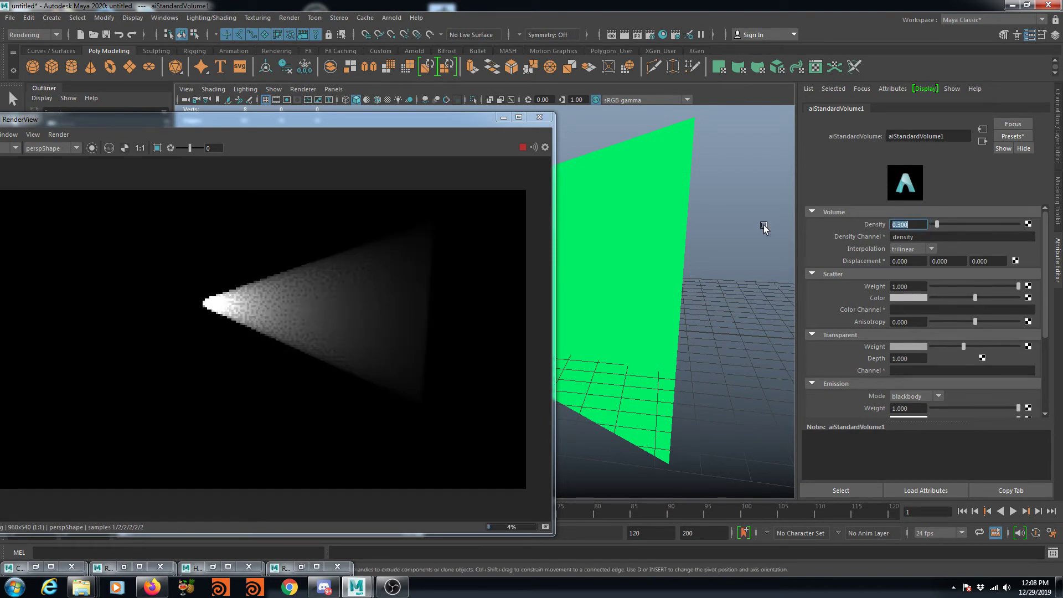
type(".5")
key("Return")
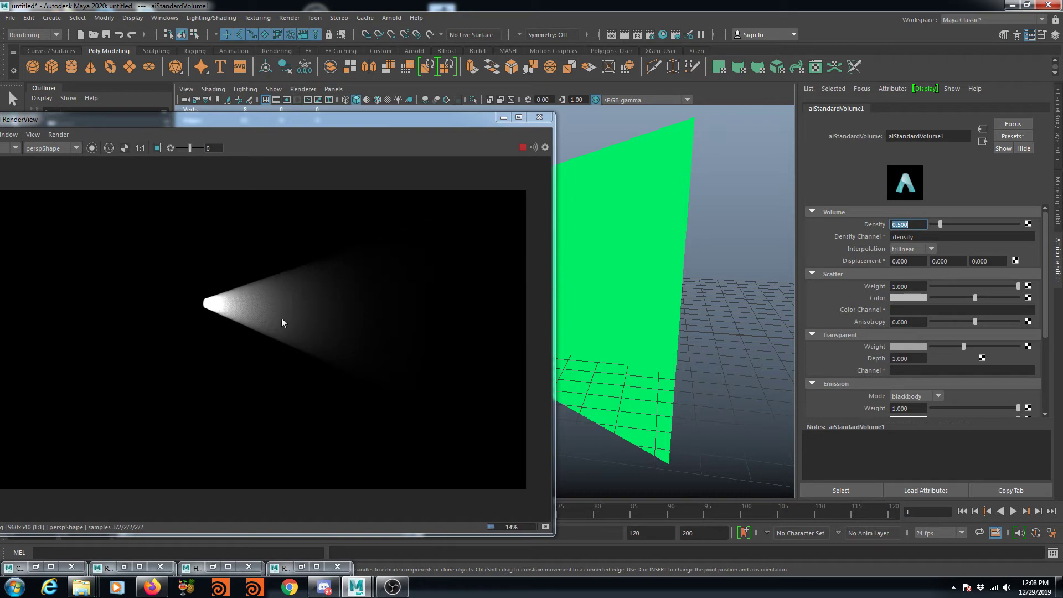
left_click_drag(321, 122, 443, 192)
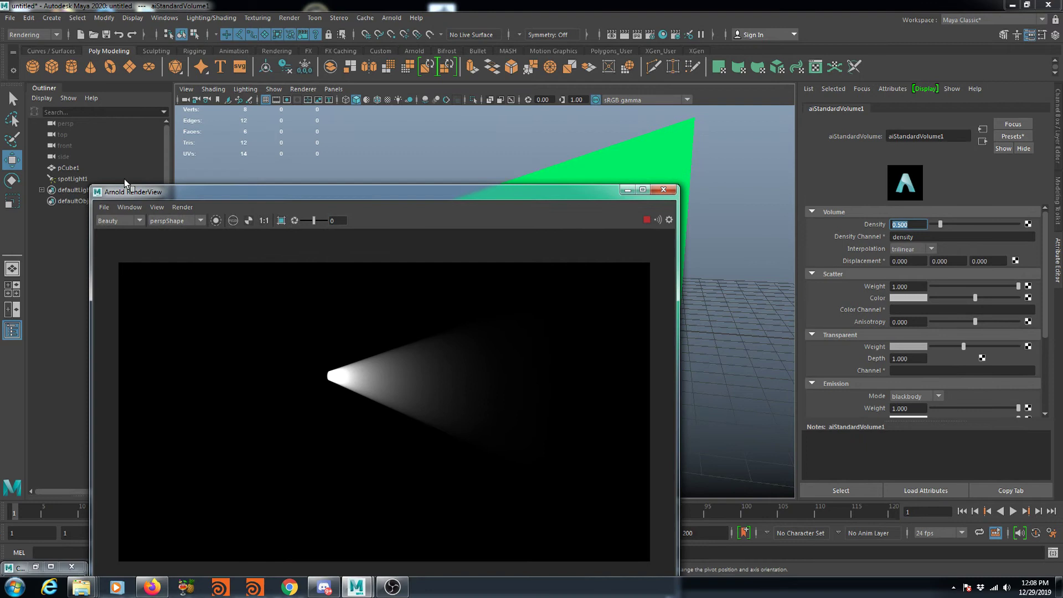
Change spotLight1's Intensity to 50, then scroll down to Arnold Light Filters
left_click(72, 178)
scroll(928, 296, "down", 5)
scroll(928, 296, "up", 4)
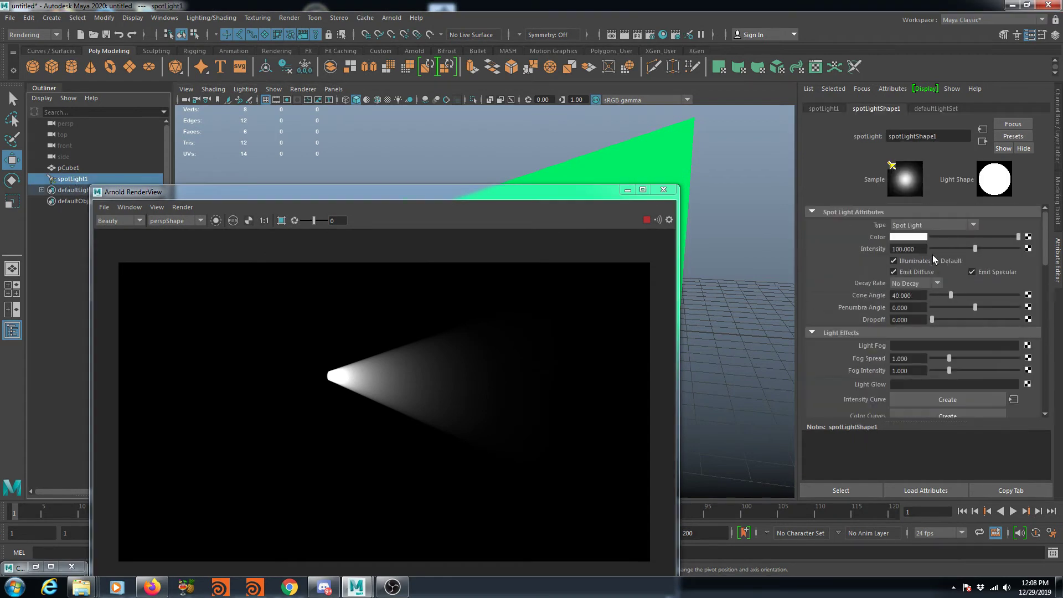
left_click(914, 248)
type("50")
key("Return")
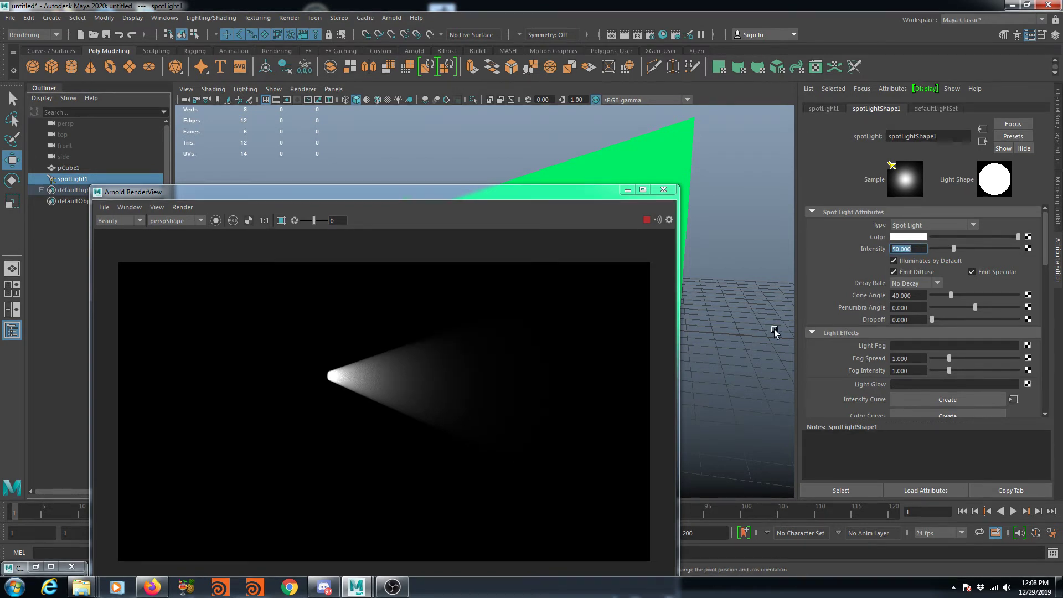
mouse_move(756, 281)
left_mouse_down("alt")
mouse_move(792, 280)
mouse_move(757, 277)
left_mouse_up("alt")
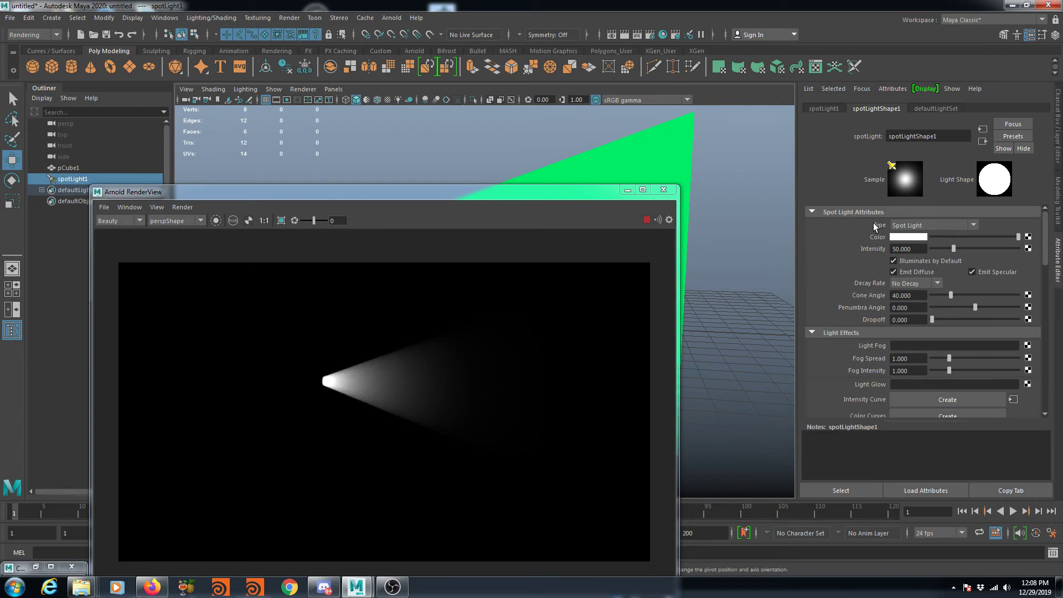
scroll(882, 299, "down", 3)
scroll(948, 314, "down", 3)
scroll(948, 314, "down", 3)
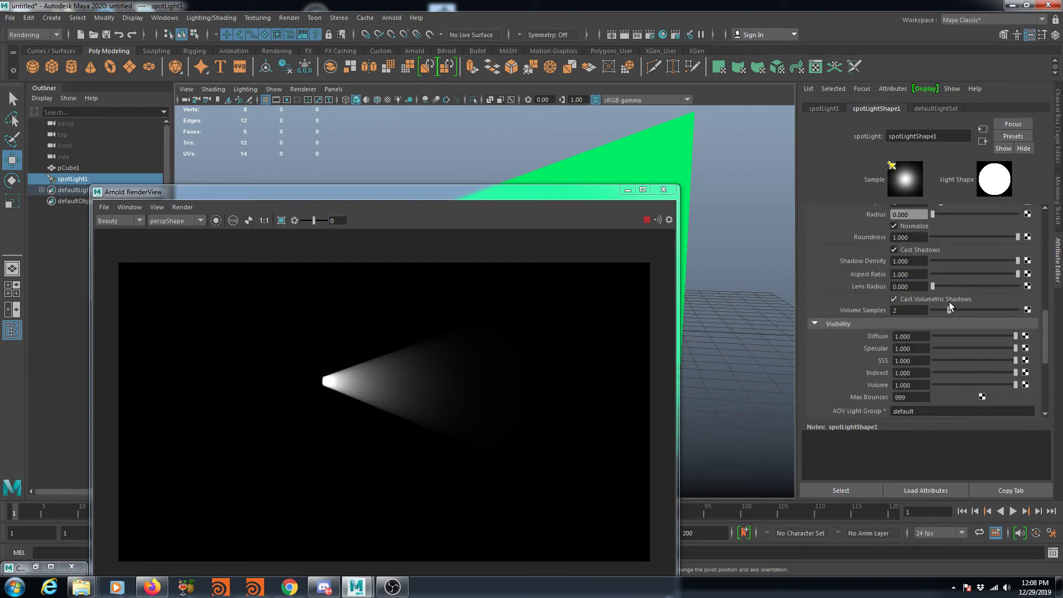
scroll(950, 302, "down", 3)
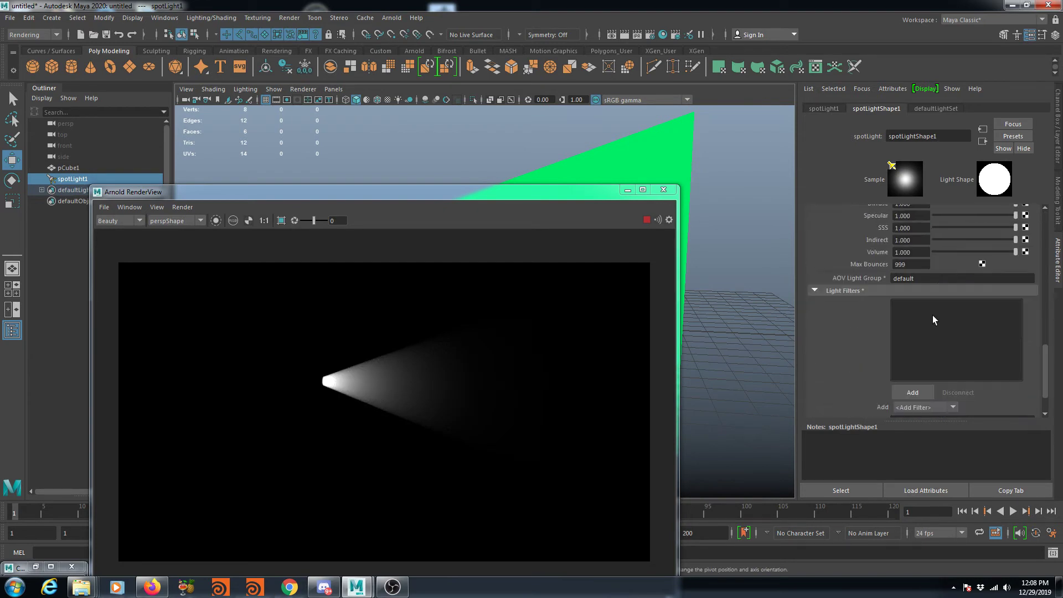
Add a Gobo light filter (aiGobo1) to the spot light
left_click(908, 389)
left_click(395, 215)
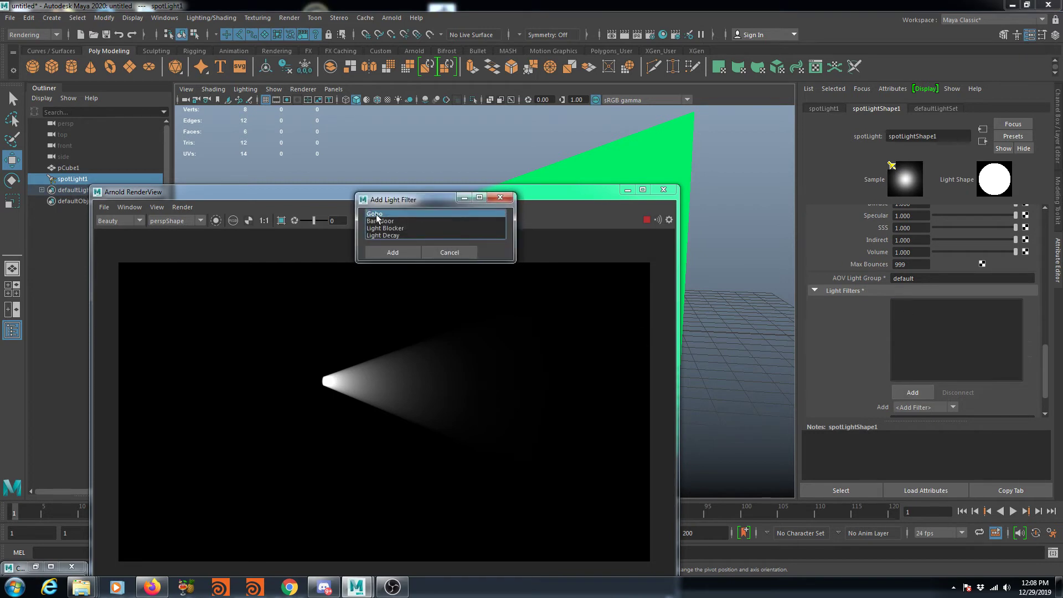
left_click(392, 248)
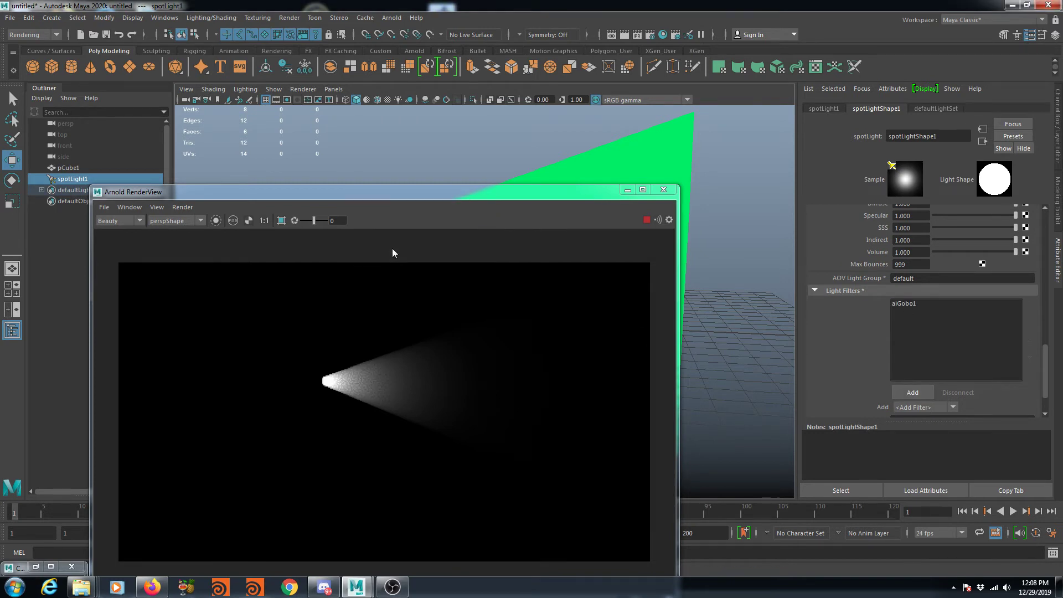
left_click(907, 304)
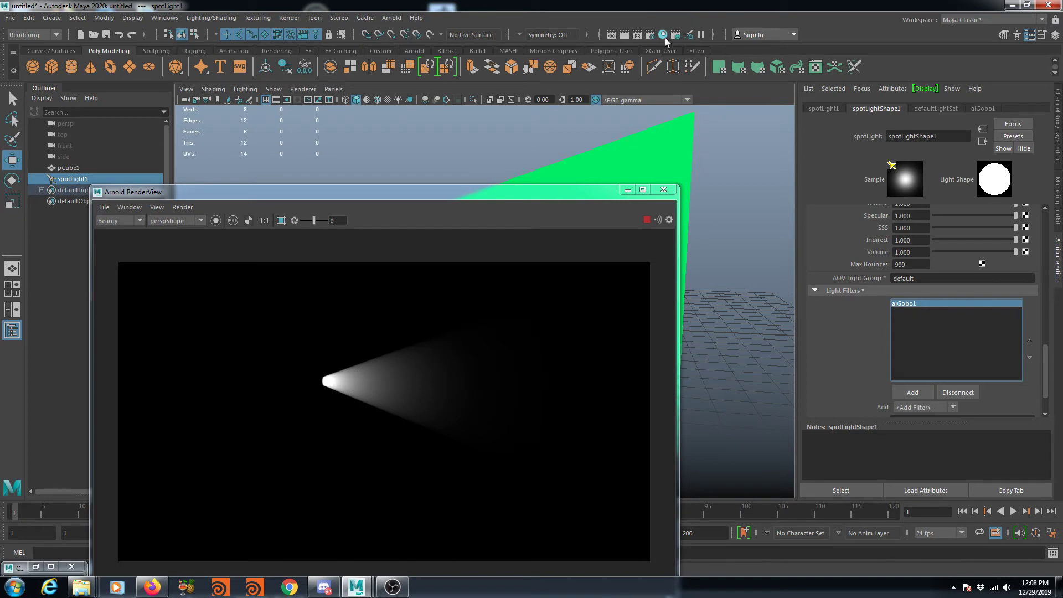
Connect a new Noise texture to aiGobo1's Slidemap in Hypershade
left_click(662, 35)
left_click_drag(357, 265, 469, 111)
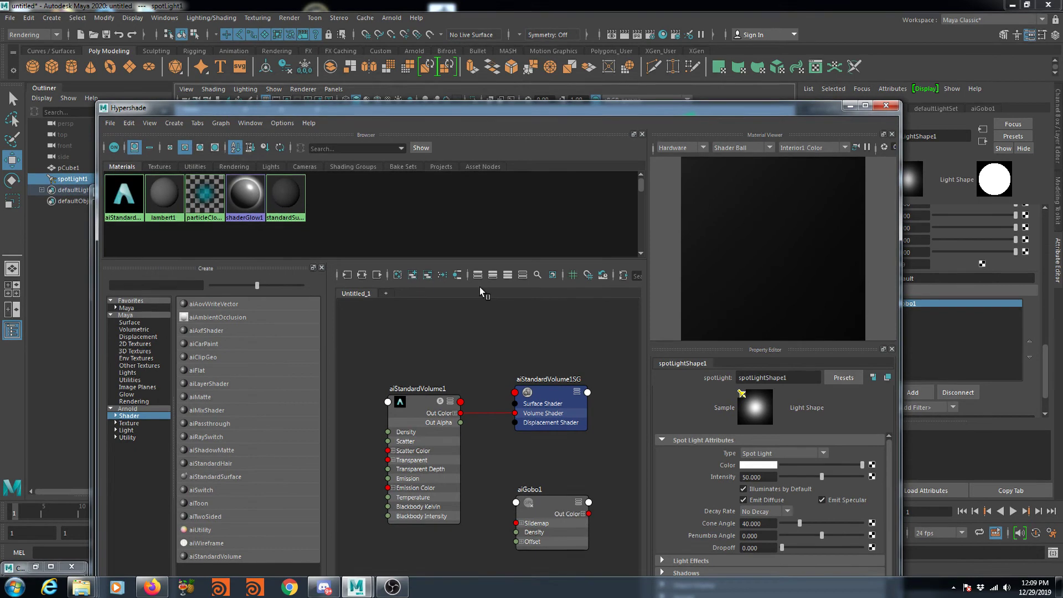
left_click(364, 275)
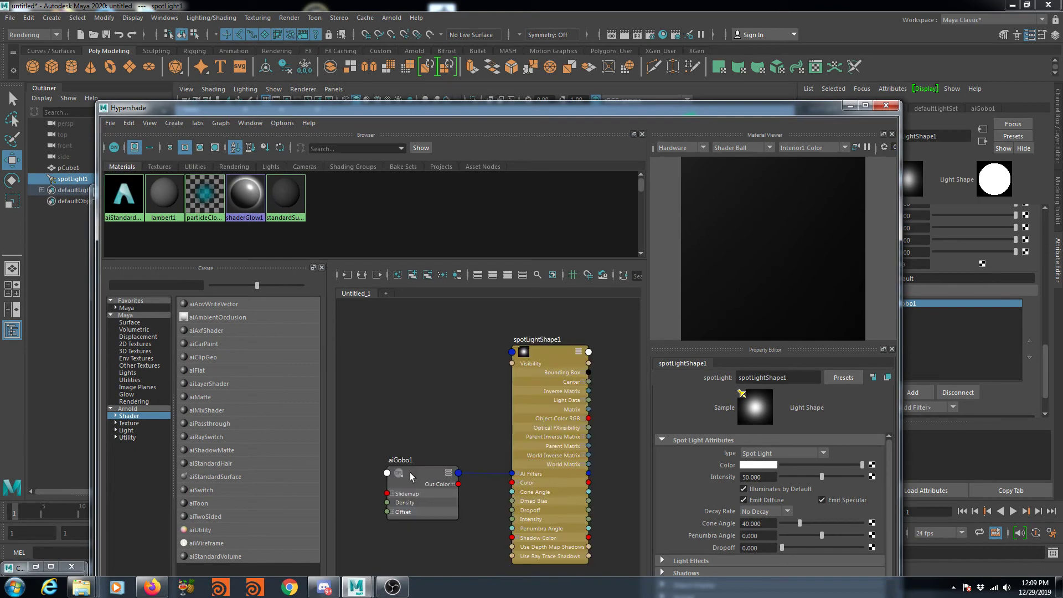
left_click(409, 473)
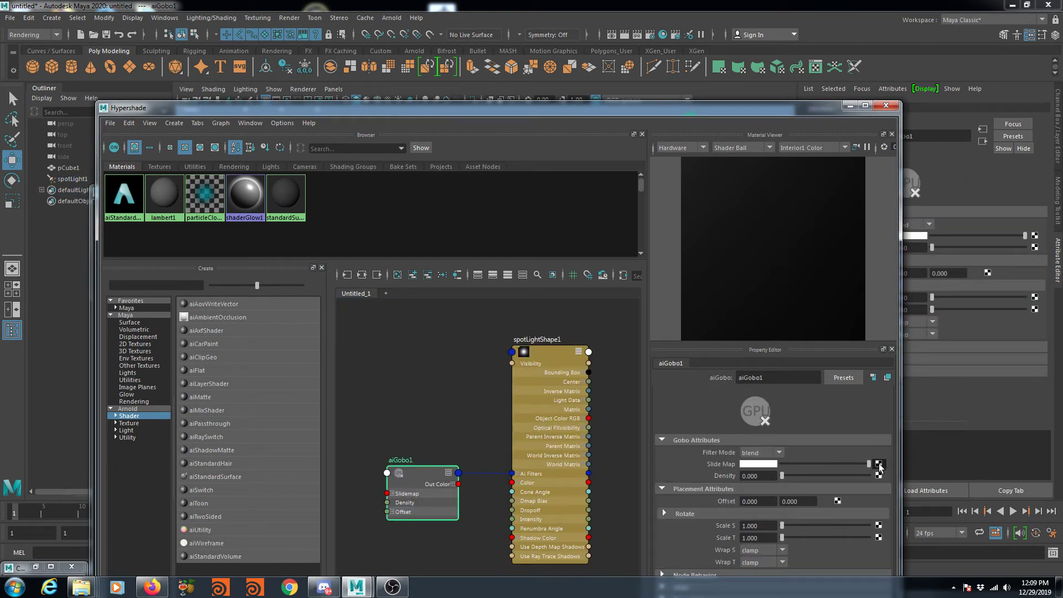
left_click(880, 464)
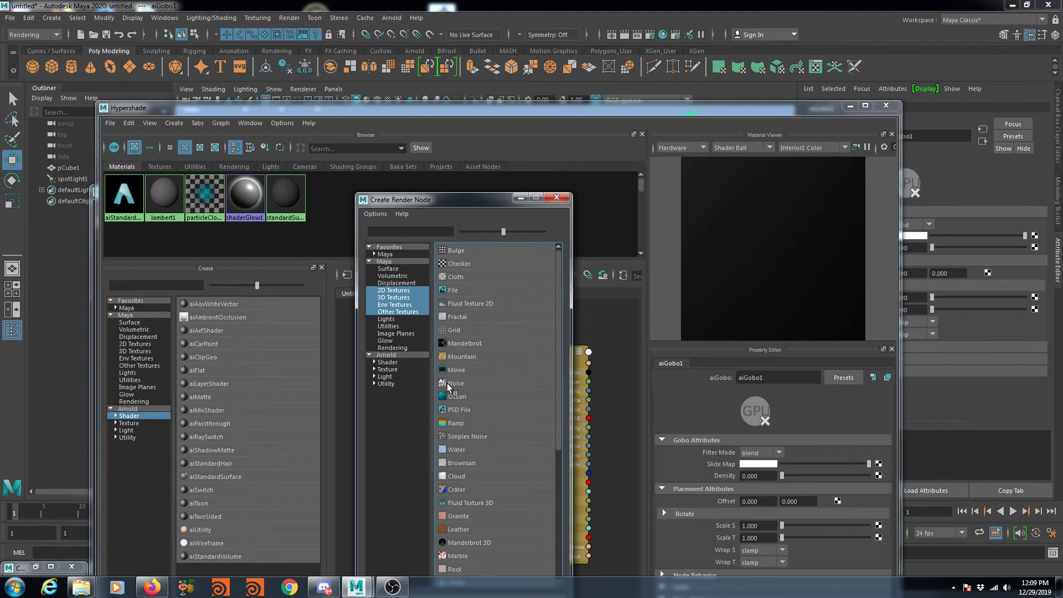
left_click(448, 384)
left_click(421, 473)
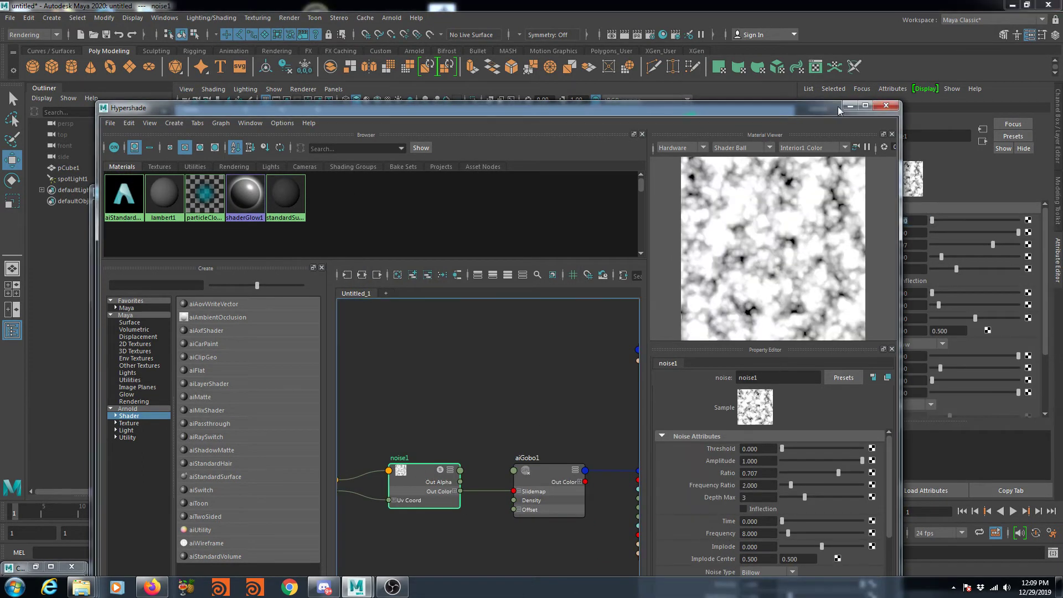
left_click(850, 106)
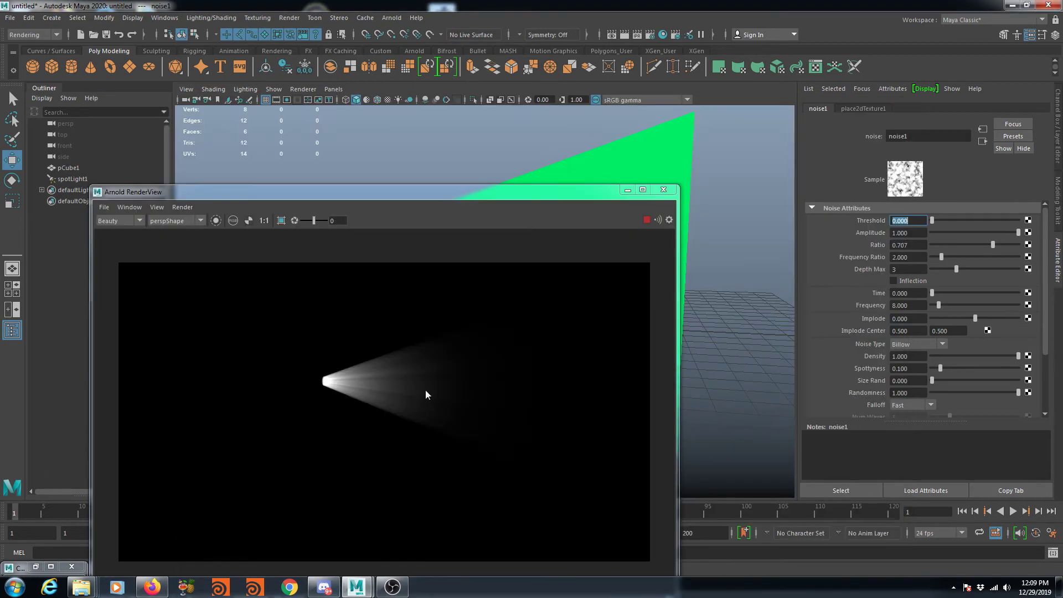
Orbit to frame the light cone and set noise1 Density to 0.1
left_click_drag(750, 349, 718, 371, "alt")
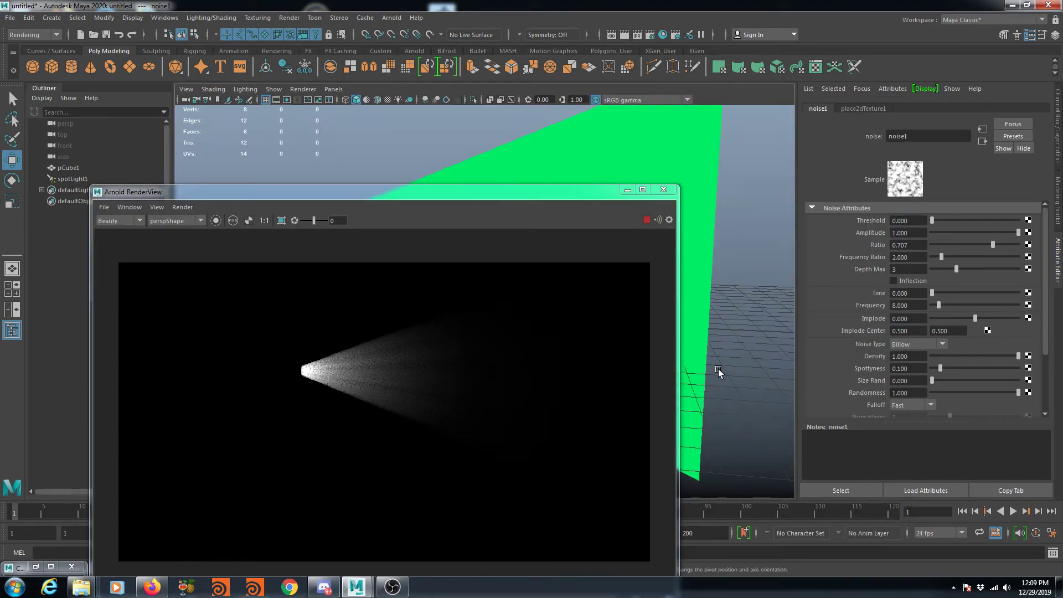
mouse_move(713, 337)
left_mouse_down("alt")
mouse_move(719, 364)
mouse_move(659, 391)
mouse_move(705, 364)
left_mouse_up("alt")
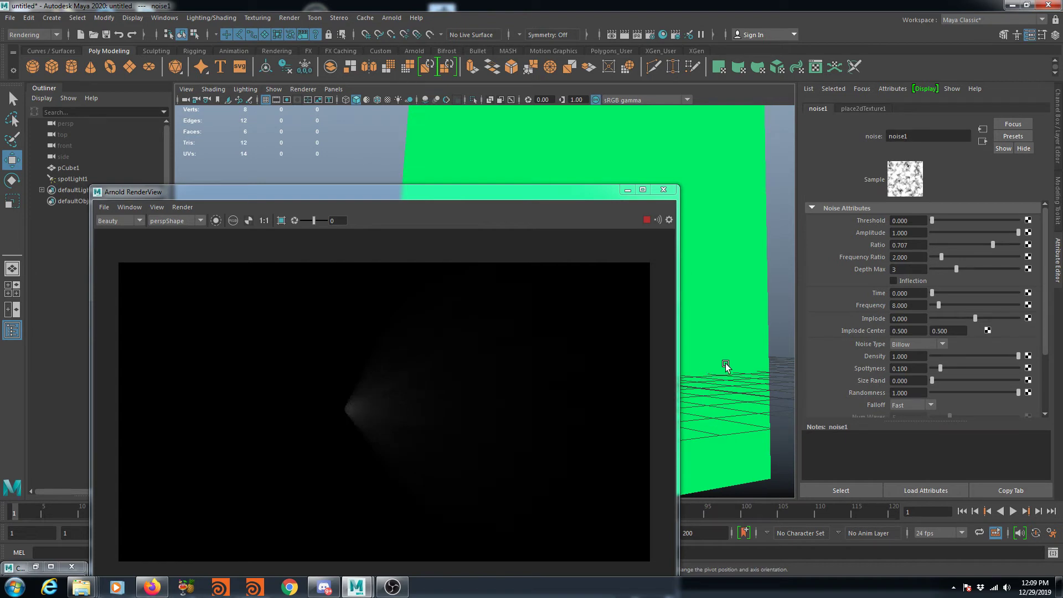
left_click_drag(775, 366, 763, 346, "alt")
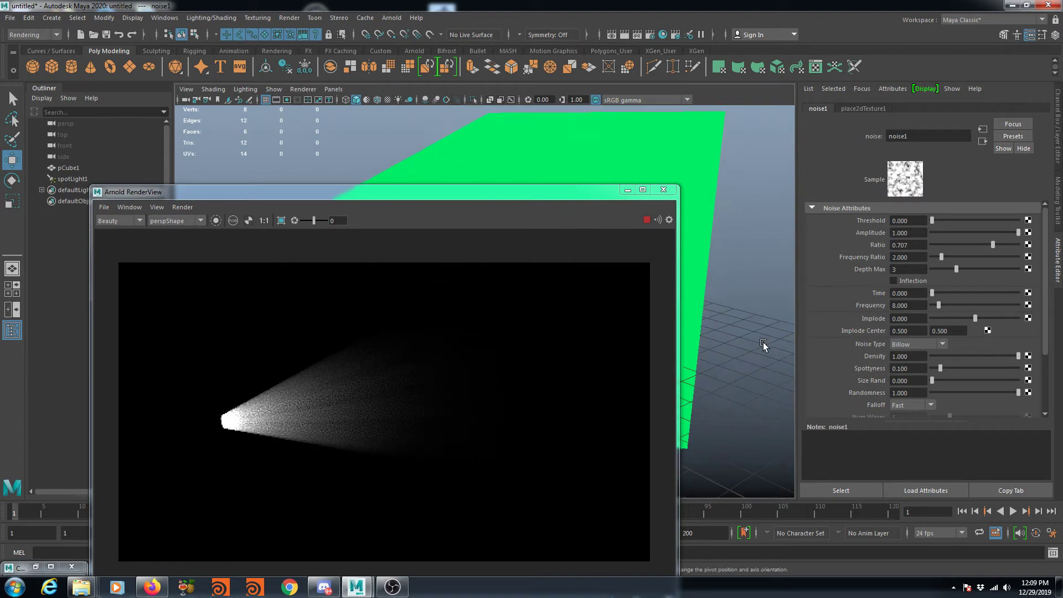
left_click_drag(763, 346, 750, 339, "alt")
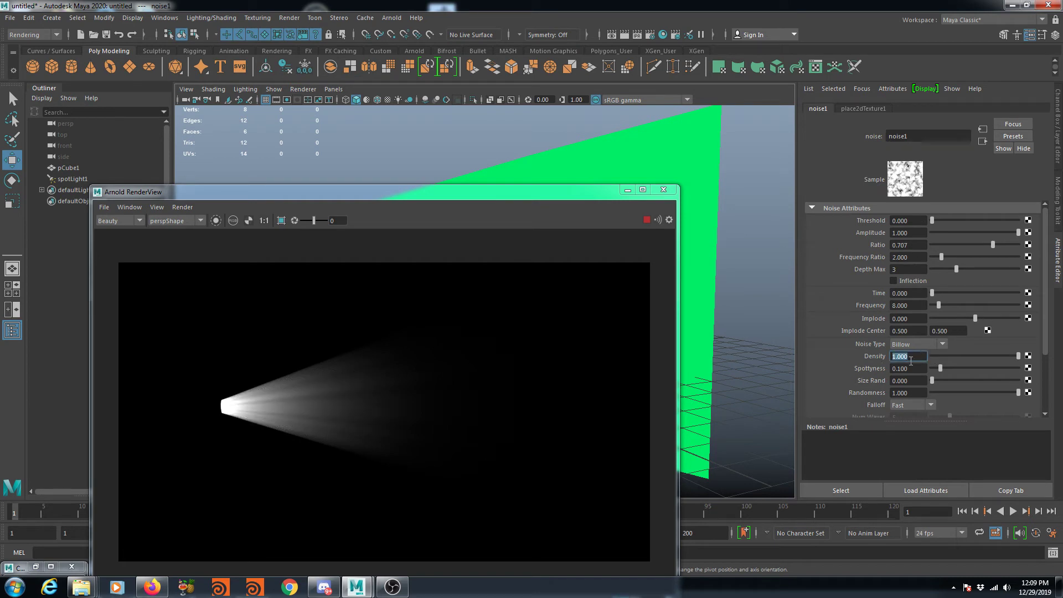
type("0.1")
key("Return")
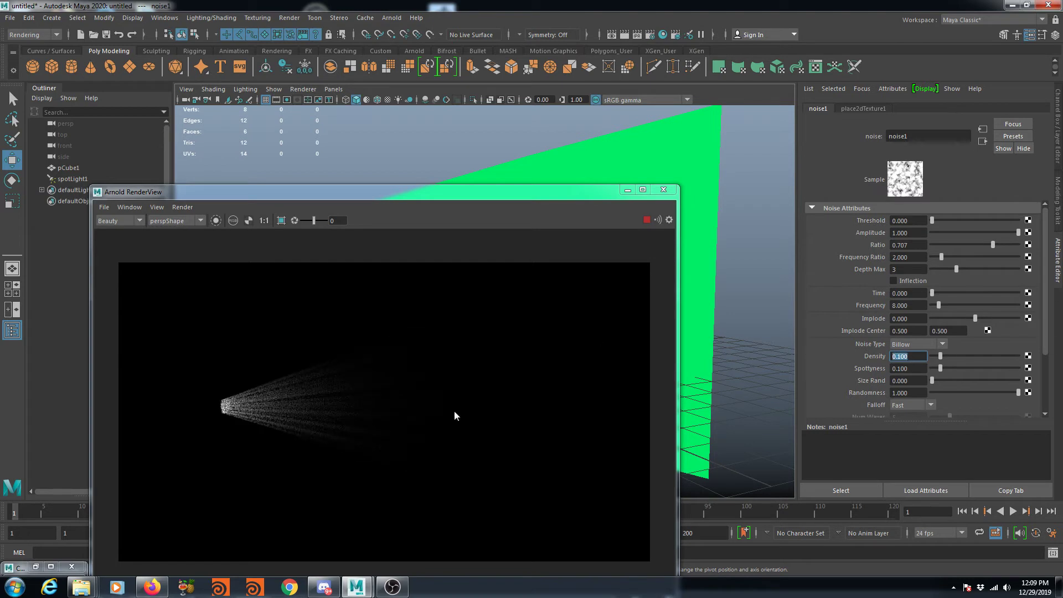
Stop the running IPR render in the Arnold RenderView
left_click(890, 358)
left_click(645, 221)
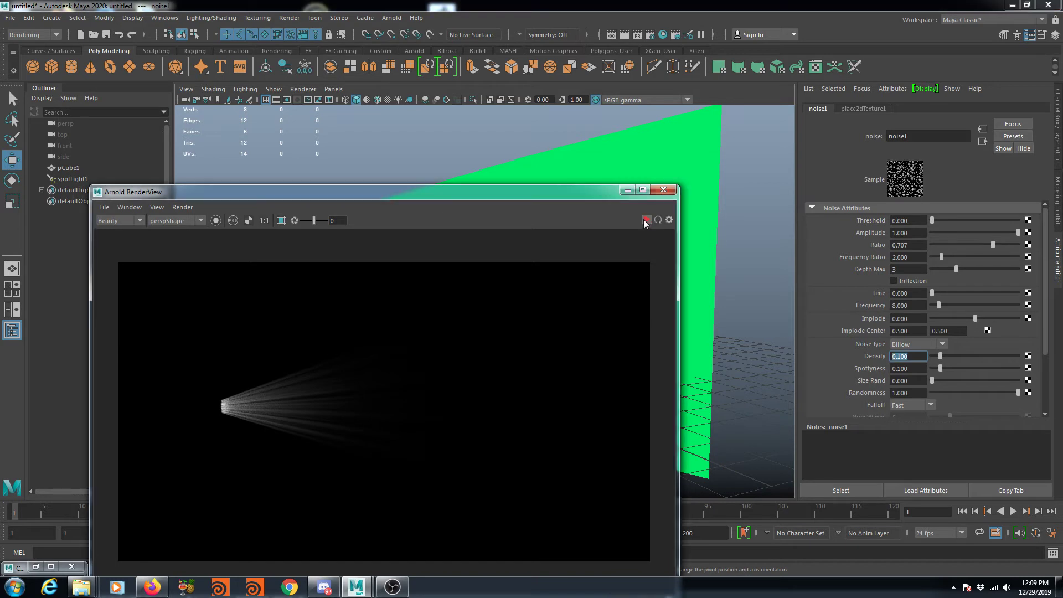
left_click(923, 357)
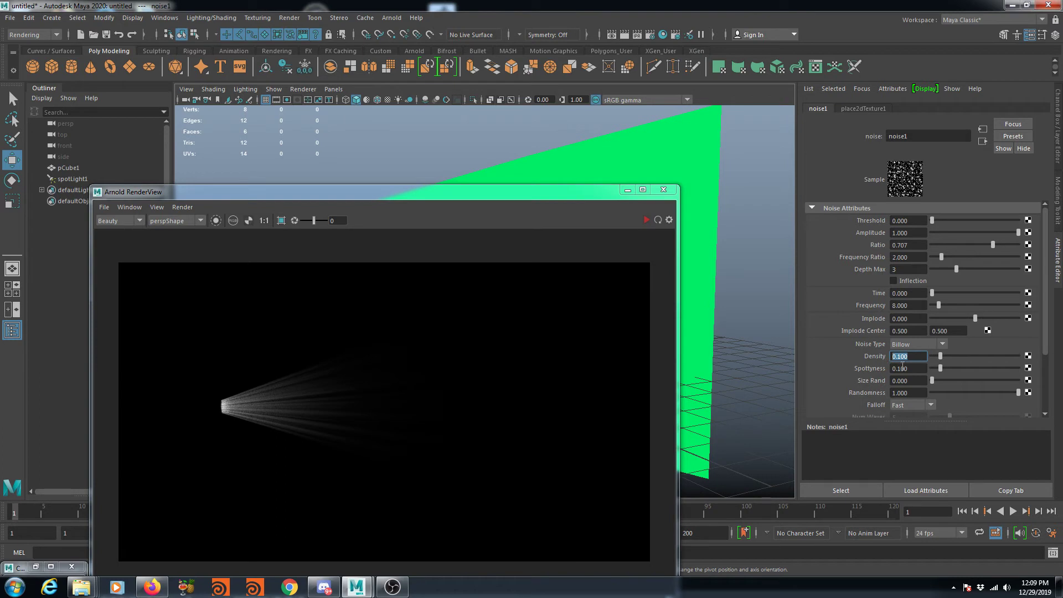
Set noise1 Frequency to 4 and Amplitude to 3
left_click_drag(919, 309, 903, 308)
type("4")
key("Return")
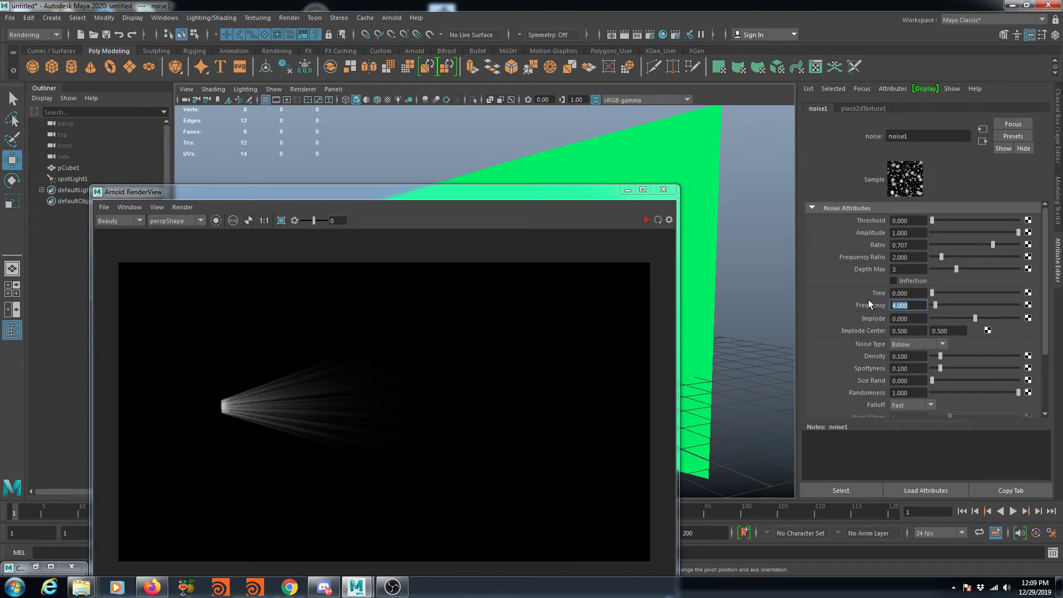
left_click(911, 232)
type("3")
key("Return")
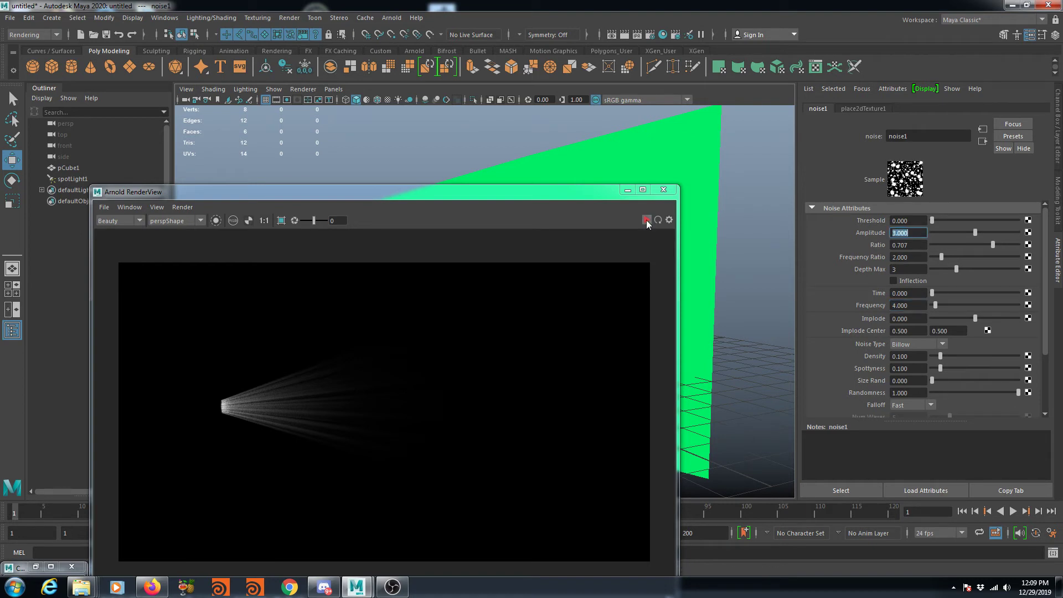
Re-render the streaky cone in Arnold and orbit to a new view angle
left_click(647, 220)
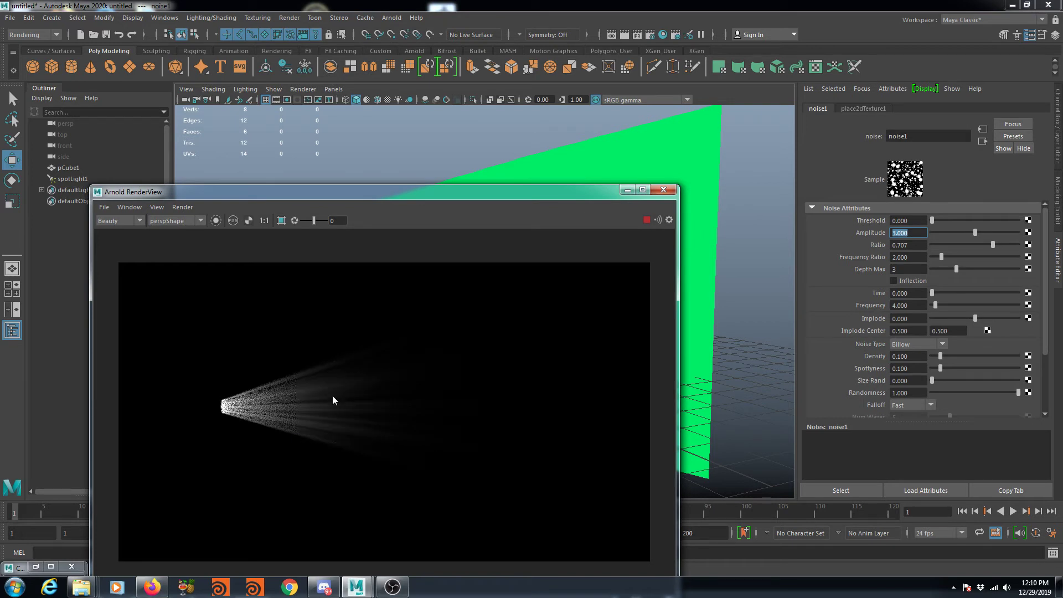
left_click_drag(743, 324, 696, 341, "alt")
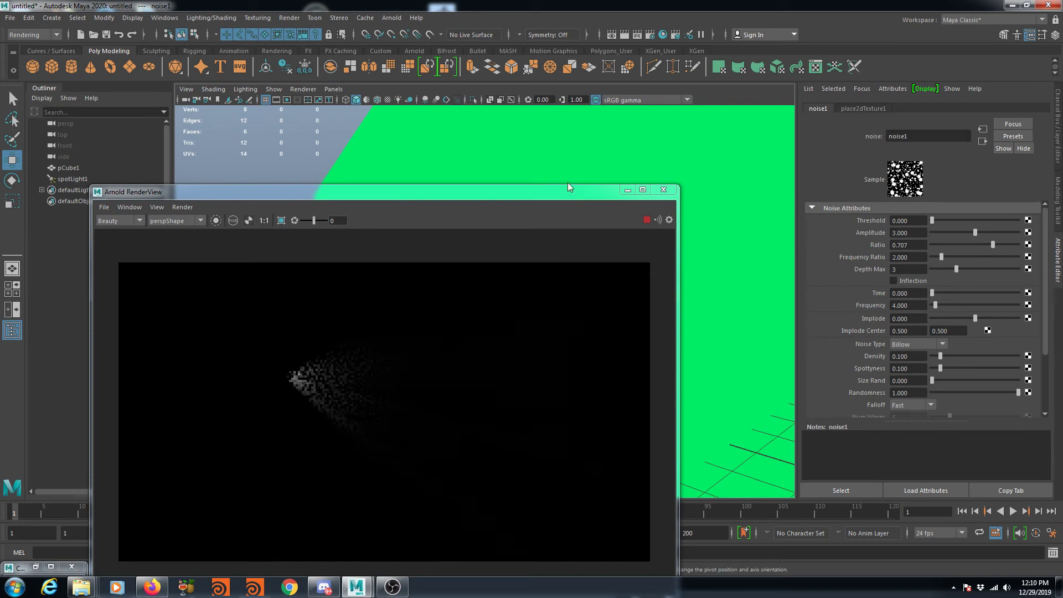
left_click_drag(521, 200, 340, 146)
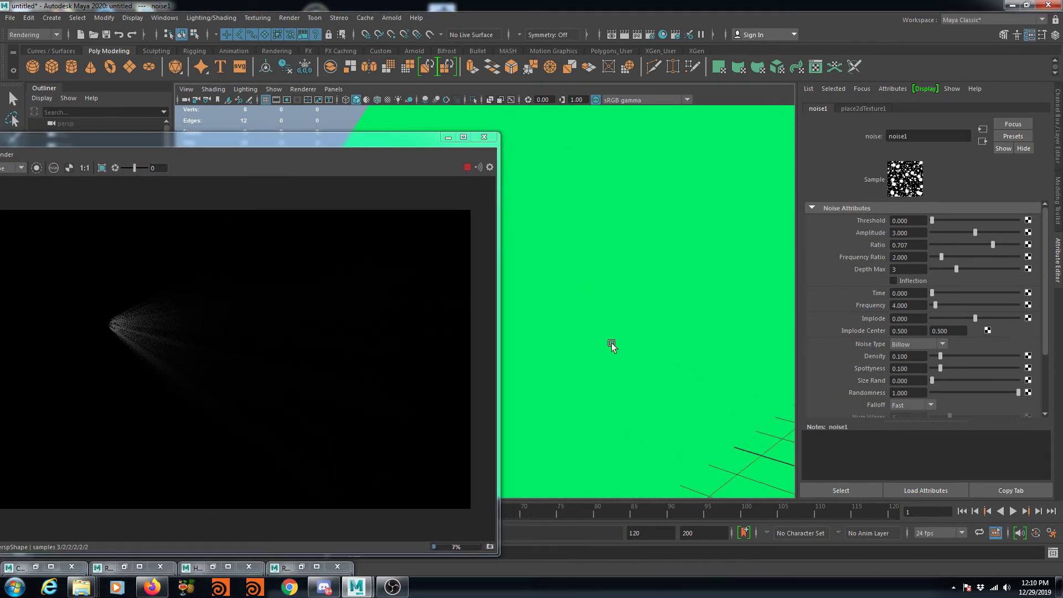
Stop the Arnold render and minimize the RenderView window
mouse_move(626, 386)
left_mouse_down("alt")
mouse_move(612, 367)
mouse_move(617, 387)
mouse_move(523, 415)
mouse_move(612, 380)
left_mouse_up("alt")
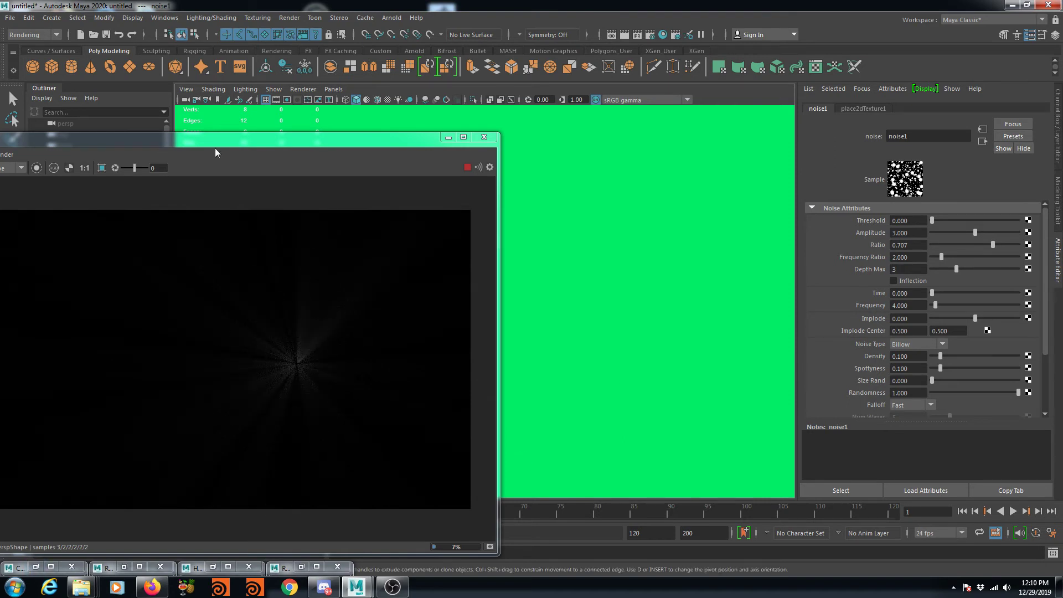
left_click_drag(216, 152, 568, 176)
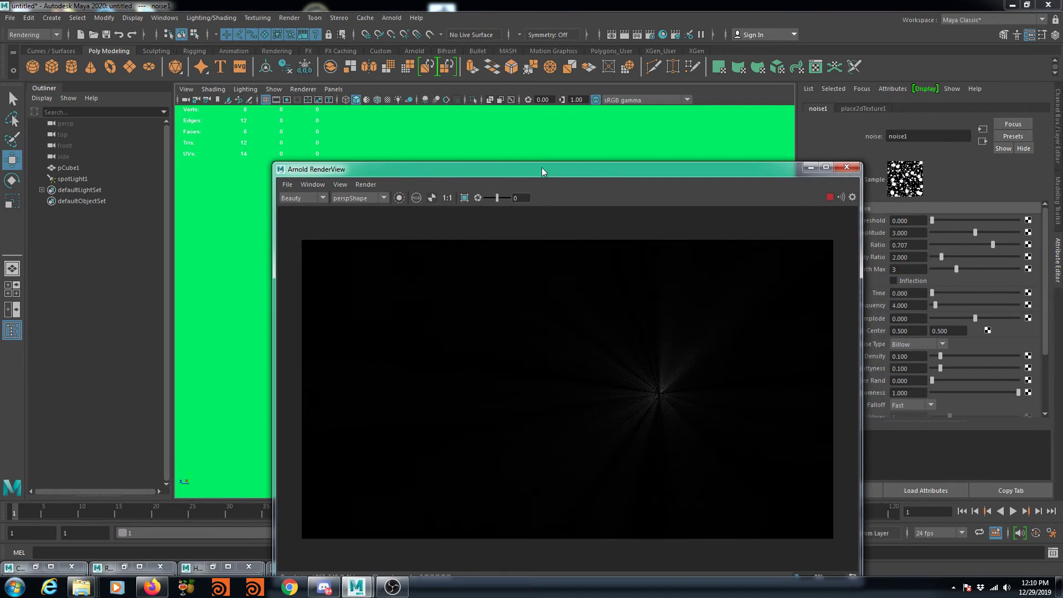
left_click_drag(566, 175, 501, 162)
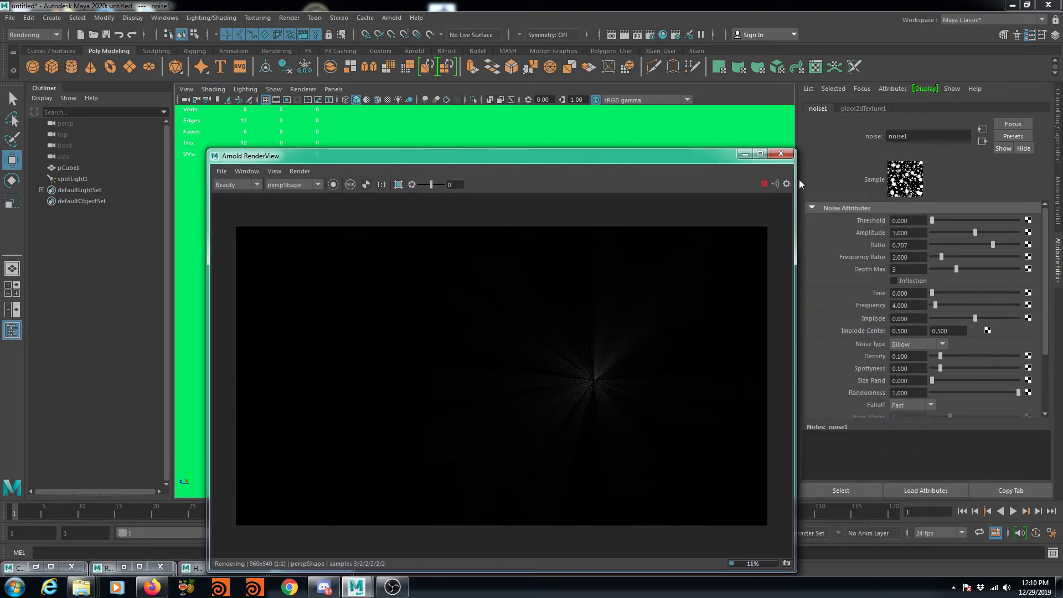
left_click(766, 184)
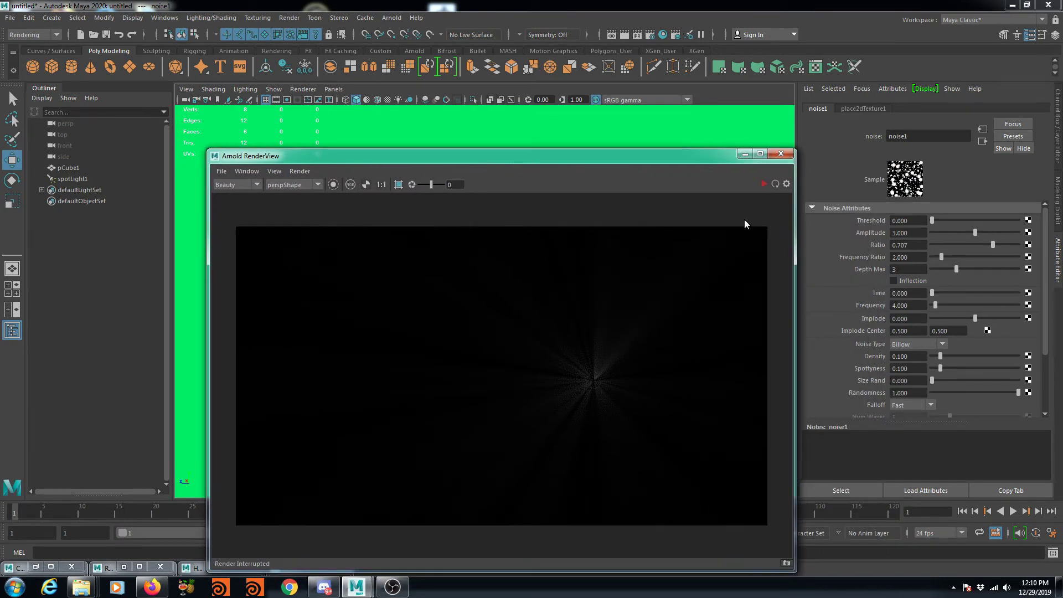
left_click(746, 154)
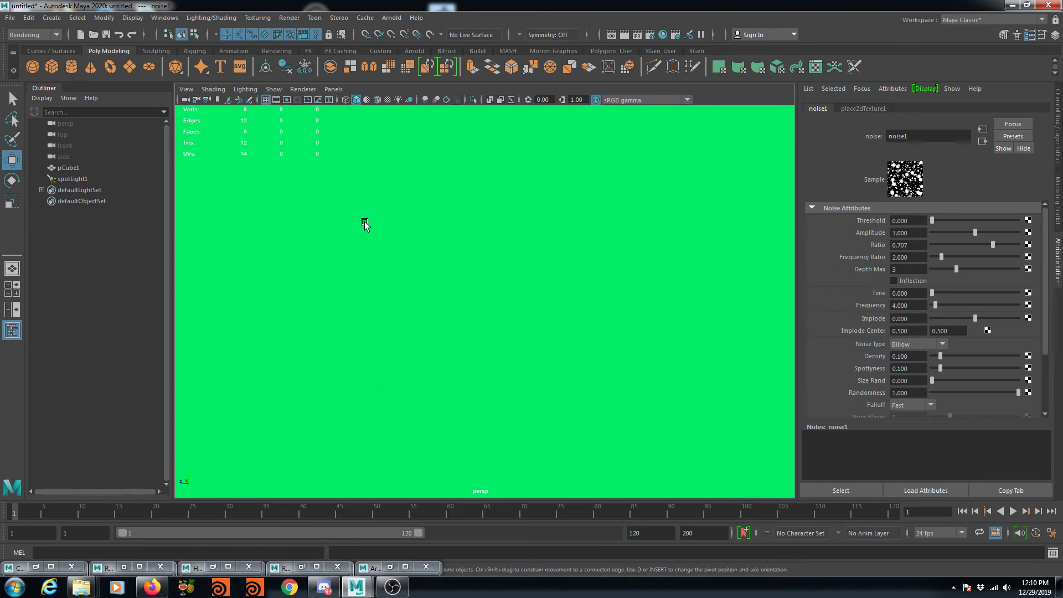
Select spotLight1 in the Outliner and scroll up to its Spot Light Attributes
left_click(71, 178)
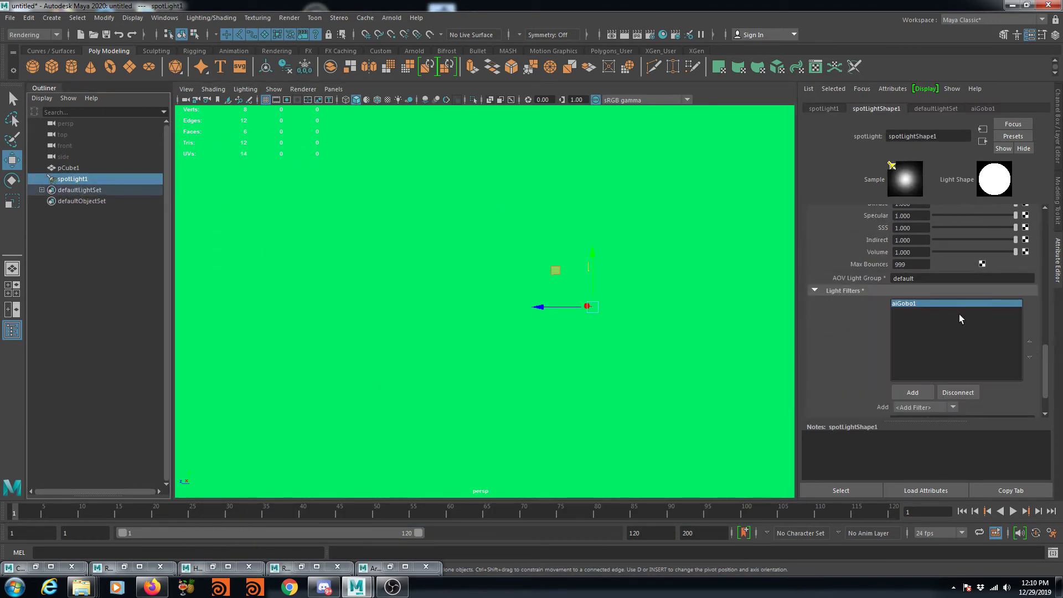
scroll(963, 324, "up", 3)
scroll(963, 321, "up", 3)
scroll(960, 317, "up", 3)
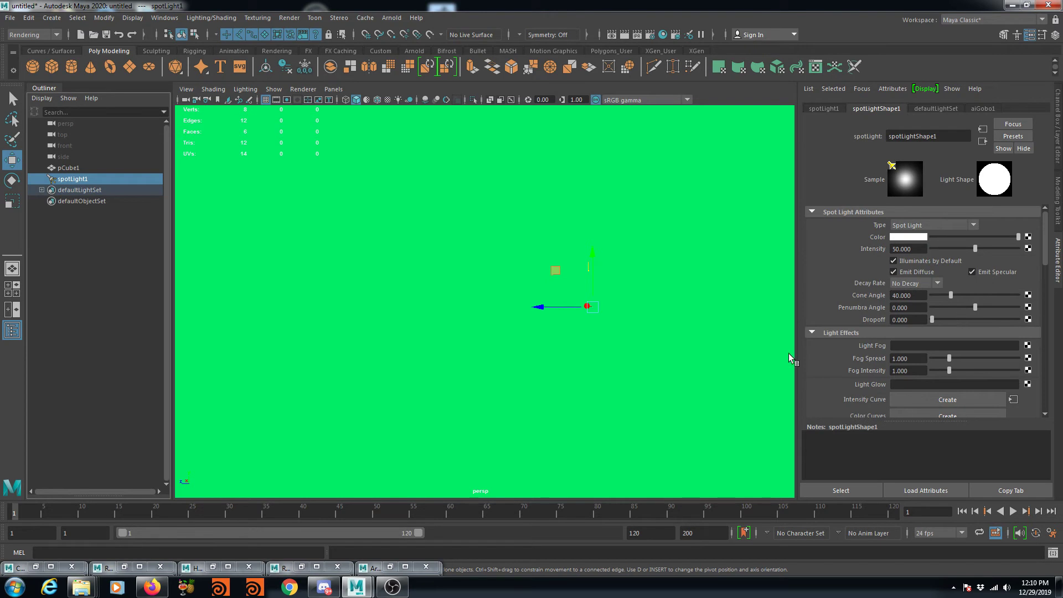
Select the cube and graph its volume material network to pick the volume shader node
left_click(491, 223)
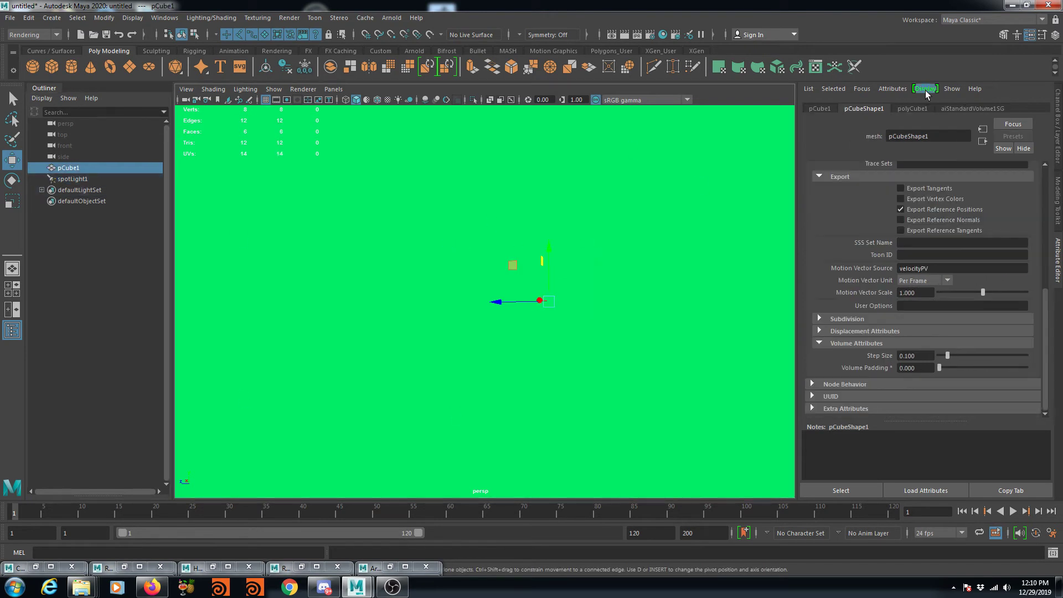
left_click(663, 35)
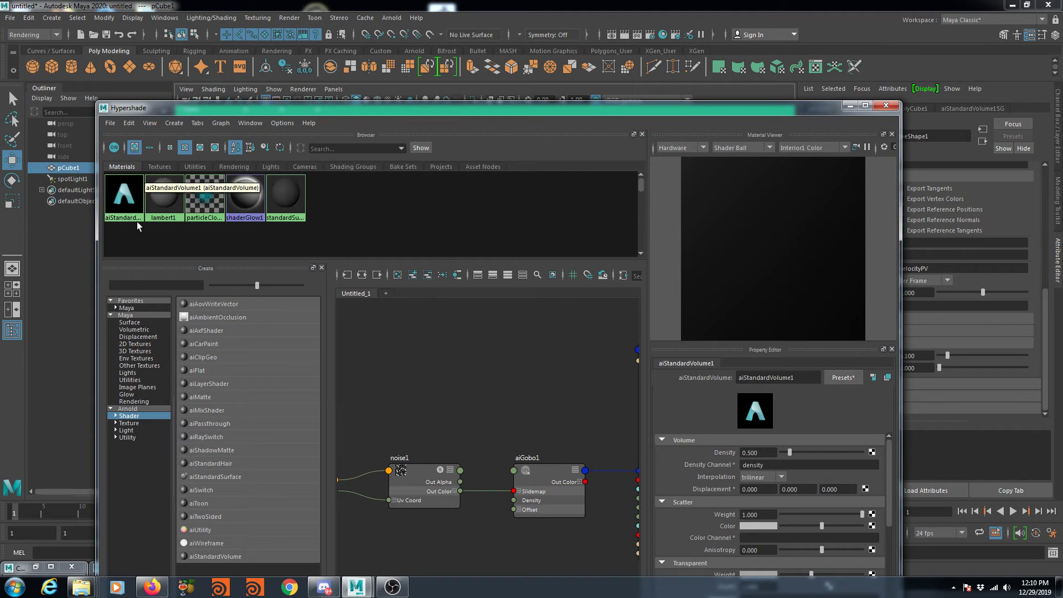
right_click(118, 188)
left_click(102, 239)
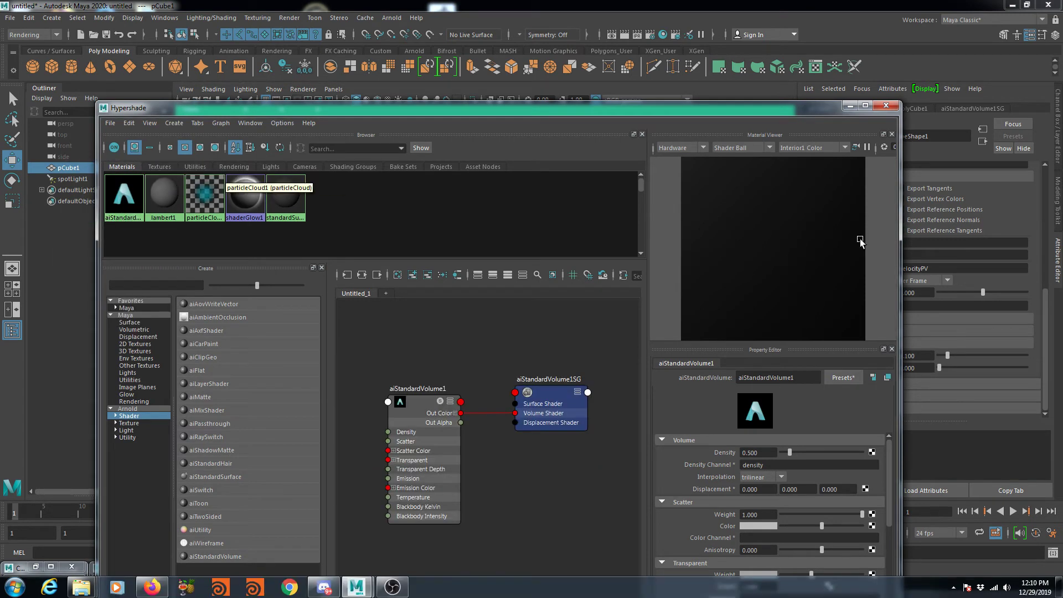
left_click(421, 443)
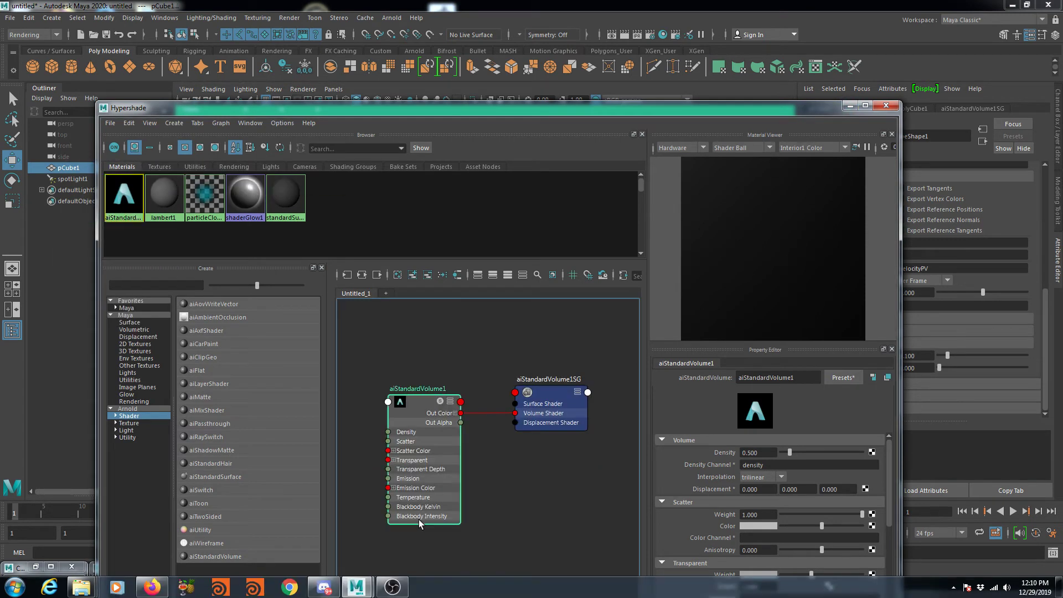
left_click(849, 105)
Frame the green box and render the scene with Arnold > Render
mouse_move(432, 419)
left_mouse_down("alt")
mouse_move(439, 253)
mouse_move(553, 332)
mouse_move(527, 344)
left_mouse_up("alt")
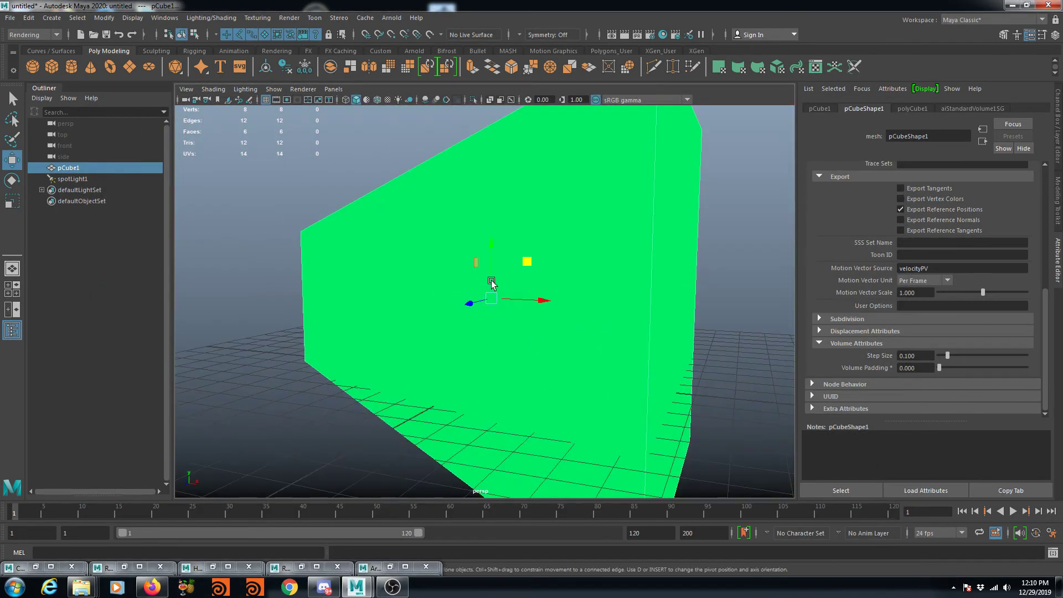
left_click_drag(498, 293, 610, 24, "alt")
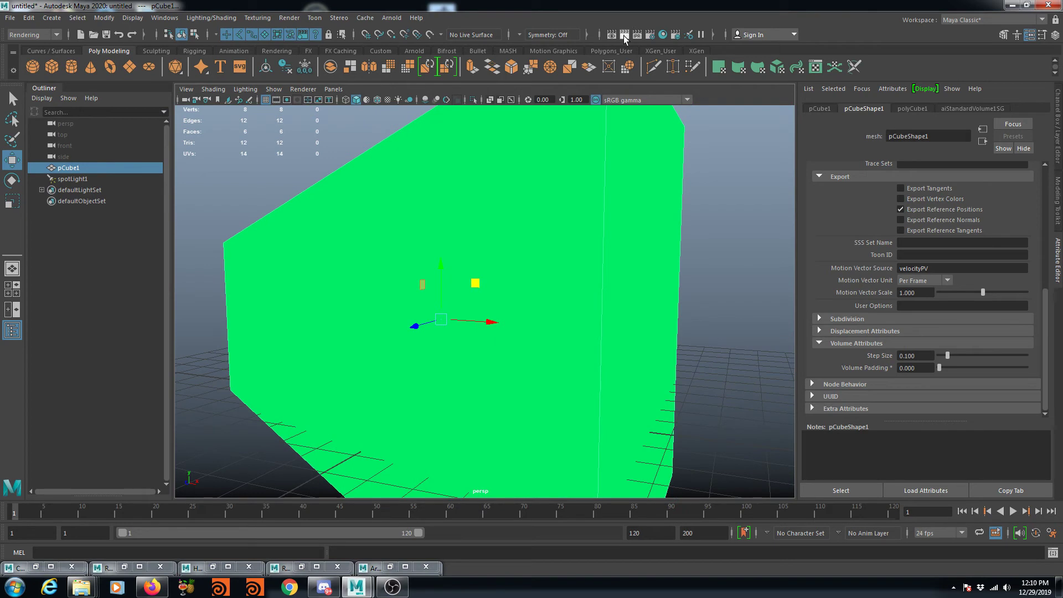
left_click(392, 19)
left_click(404, 39)
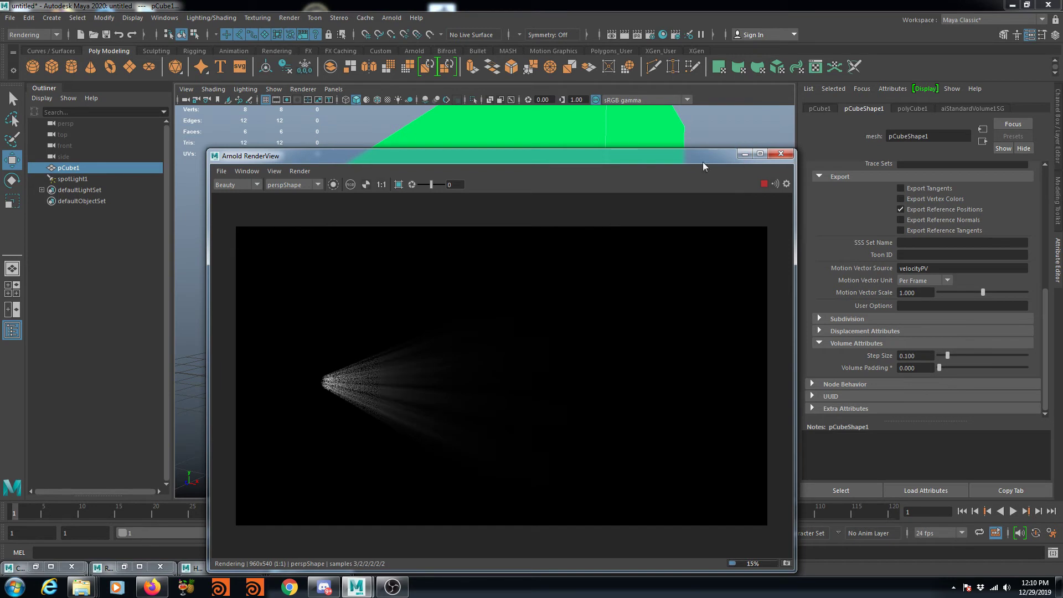
left_click_drag(703, 162, 644, 166)
Make aiStandardVolume1's Scatter Color and Transparent colour full white
scroll(948, 320, "up", 4)
scroll(949, 321, "up", 4)
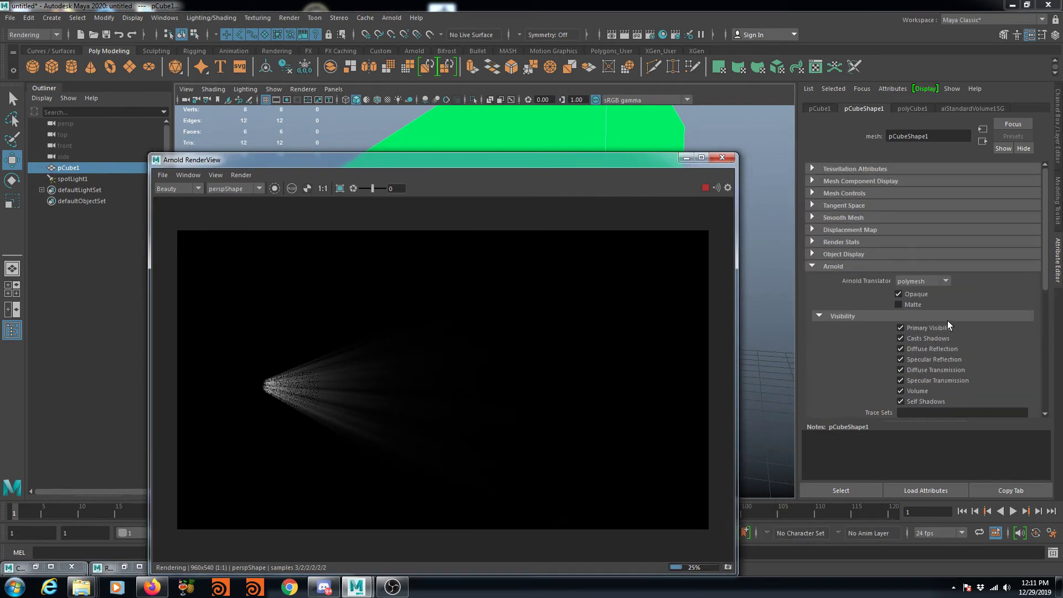
left_click(967, 109)
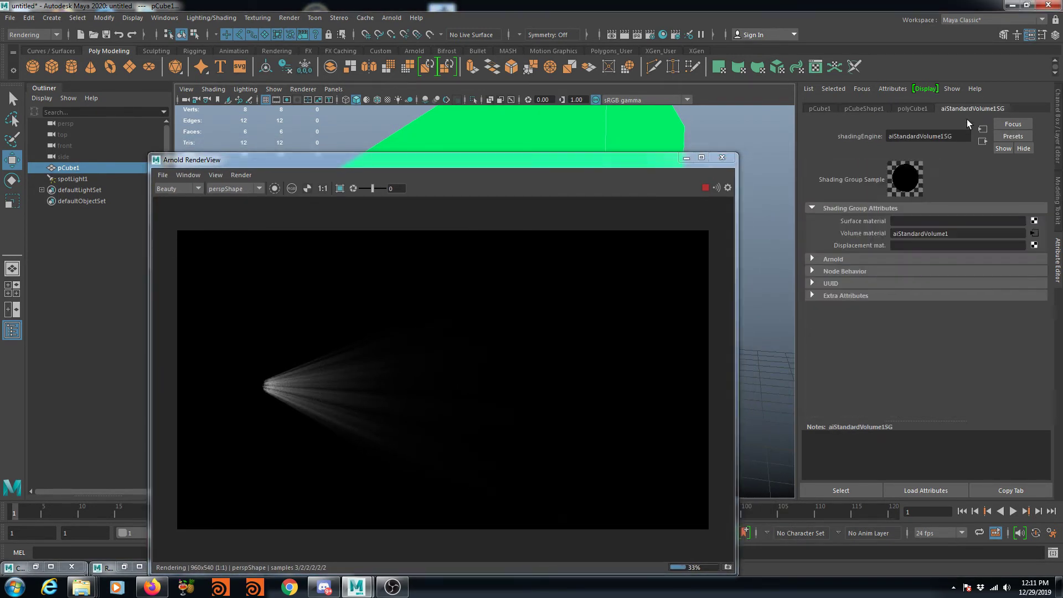
left_click(1034, 233)
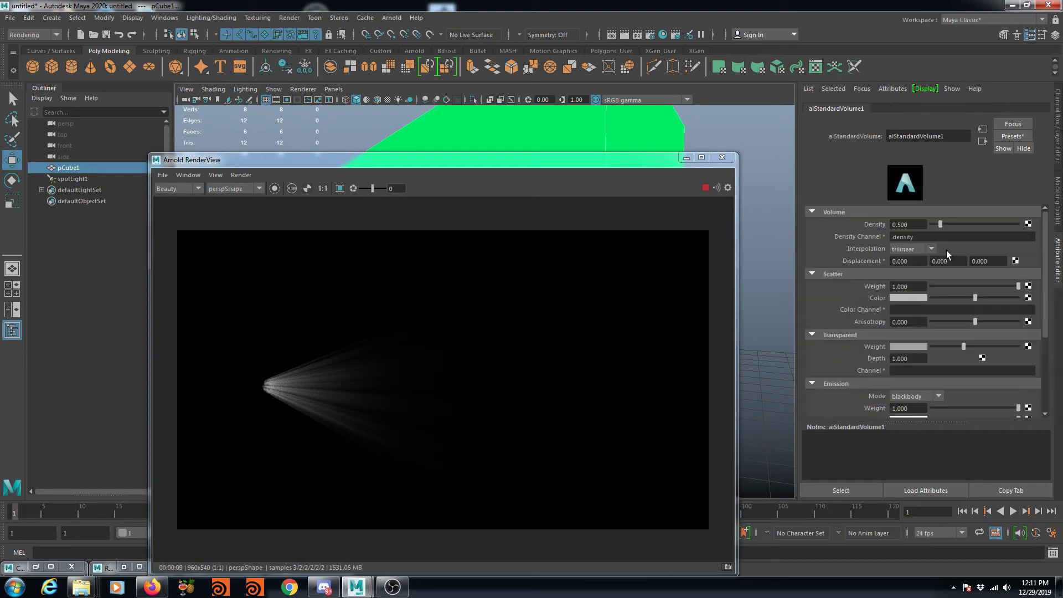
left_click(923, 225)
left_click_drag(977, 298, 1051, 304)
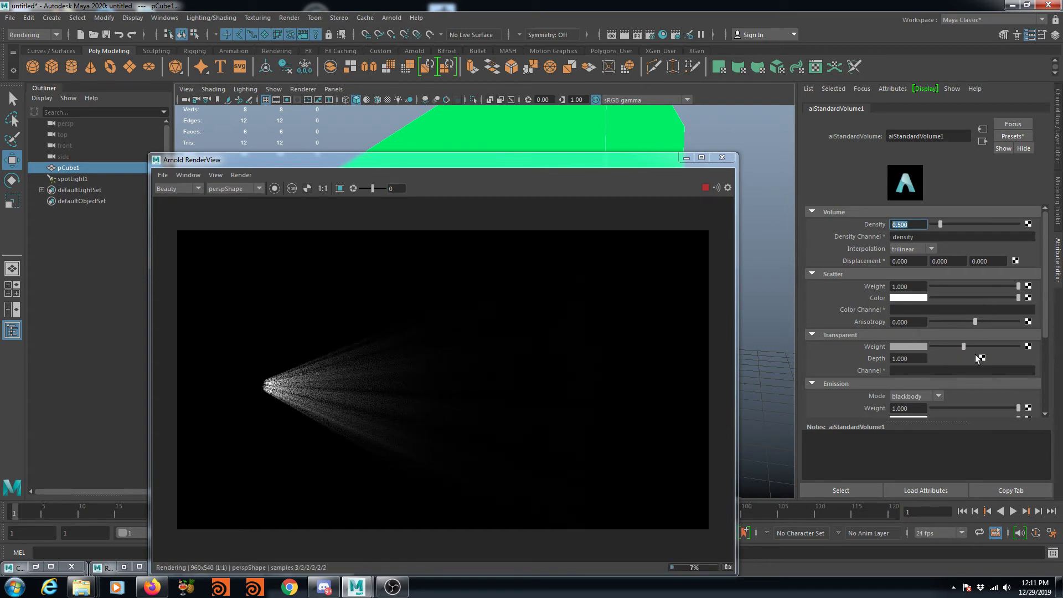
left_click_drag(970, 348, 1014, 351)
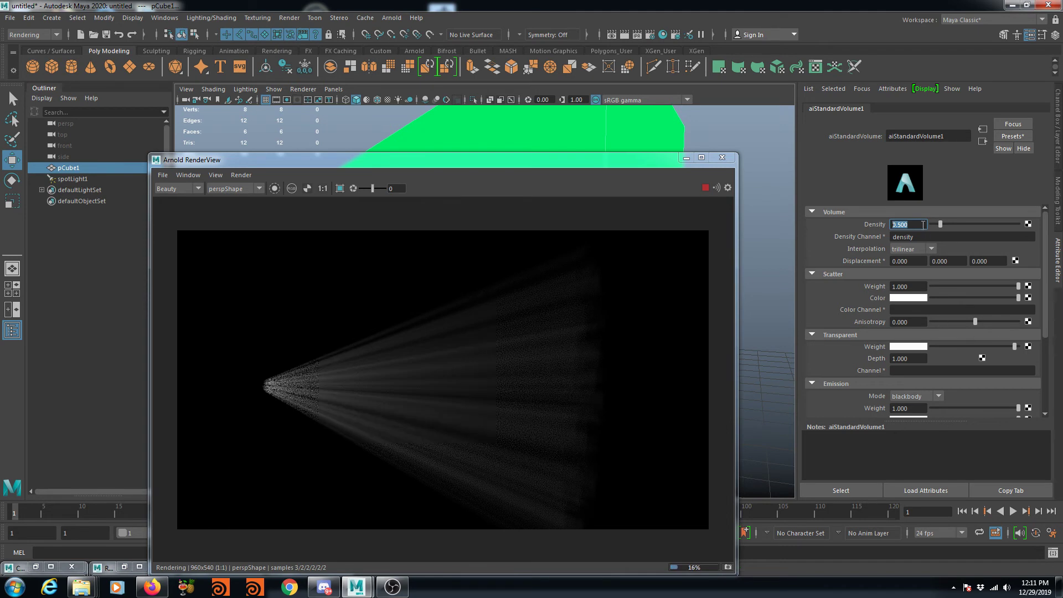
Try Density values of 1 and 0.1, settle at 0.4, and minimize the RenderView
type("1")
key("Return")
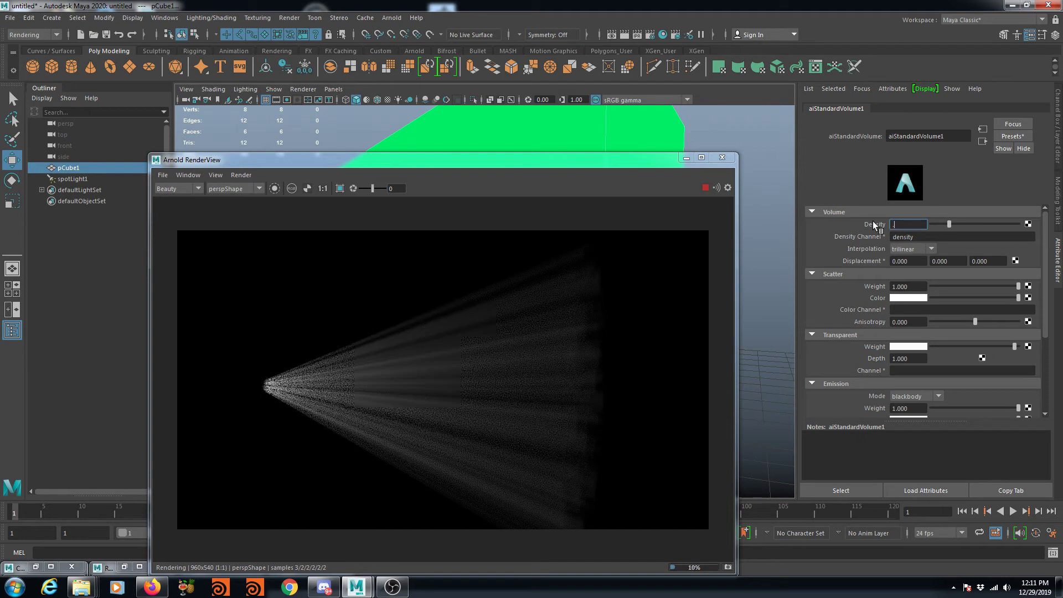
type("1")
key("Return")
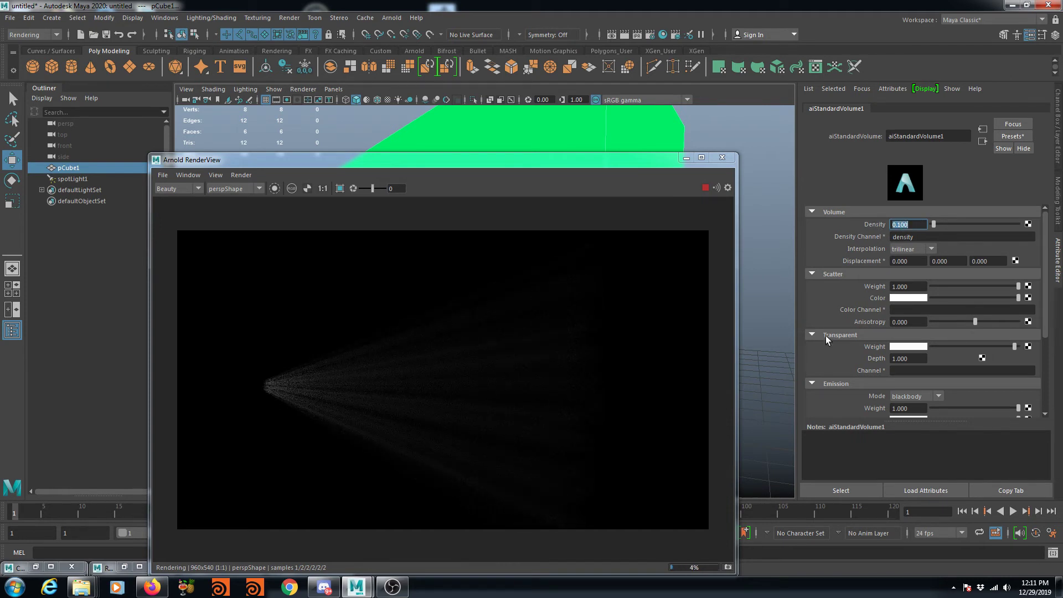
type(".4")
key("Return")
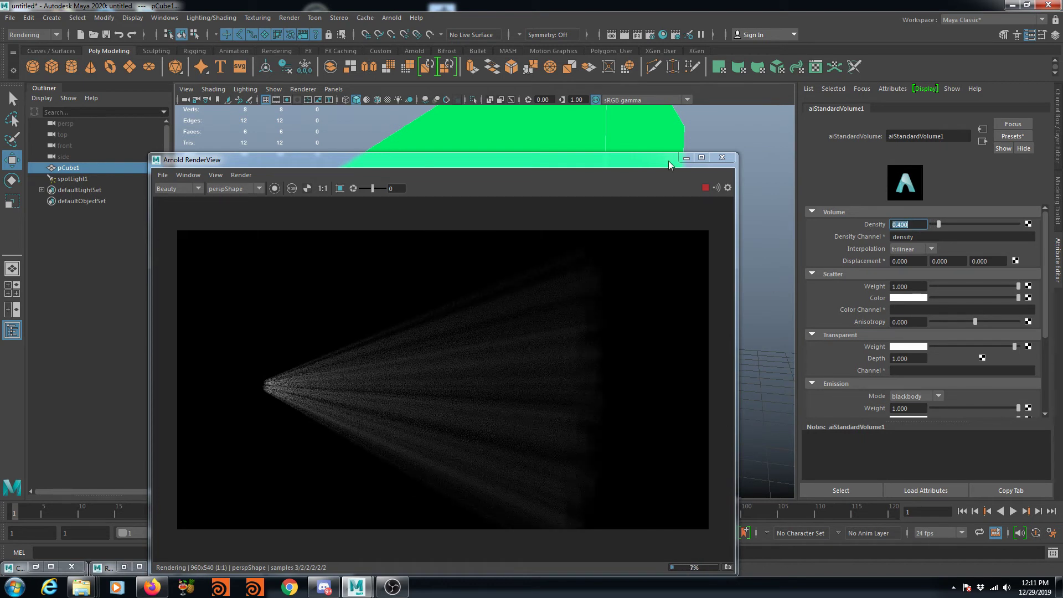
left_click(687, 157)
scroll(643, 277, "down", 5)
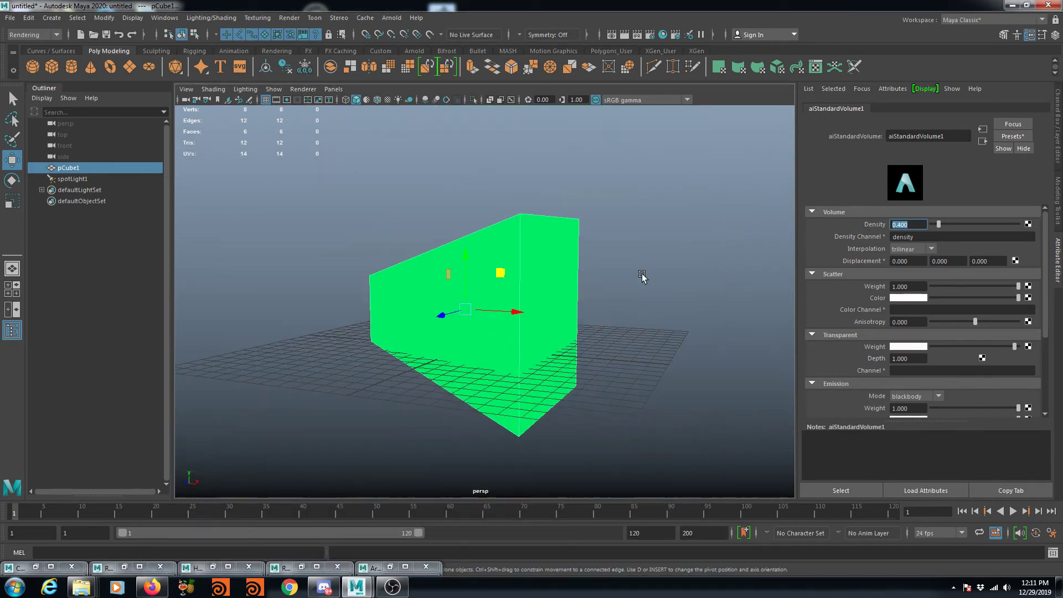
Select the box's right face and move it outward along X
right_click(560, 269)
right_click_drag(566, 285, 560, 298)
left_click(549, 312)
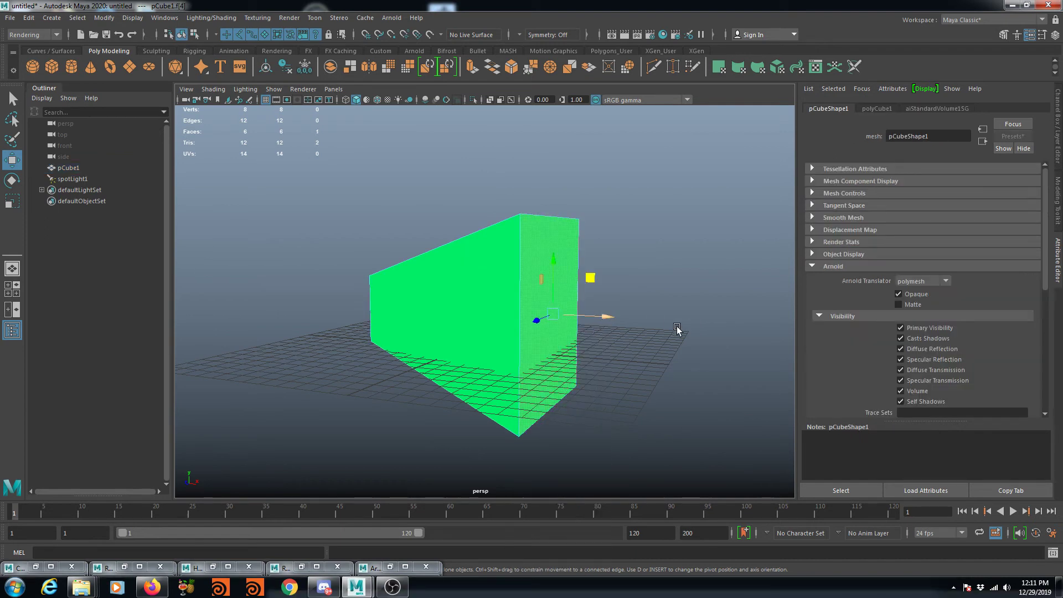
left_click_drag(607, 320, 641, 316)
Restore the Arnold RenderView and select aiStandardVolume1 in Hypershade
left_click(390, 566)
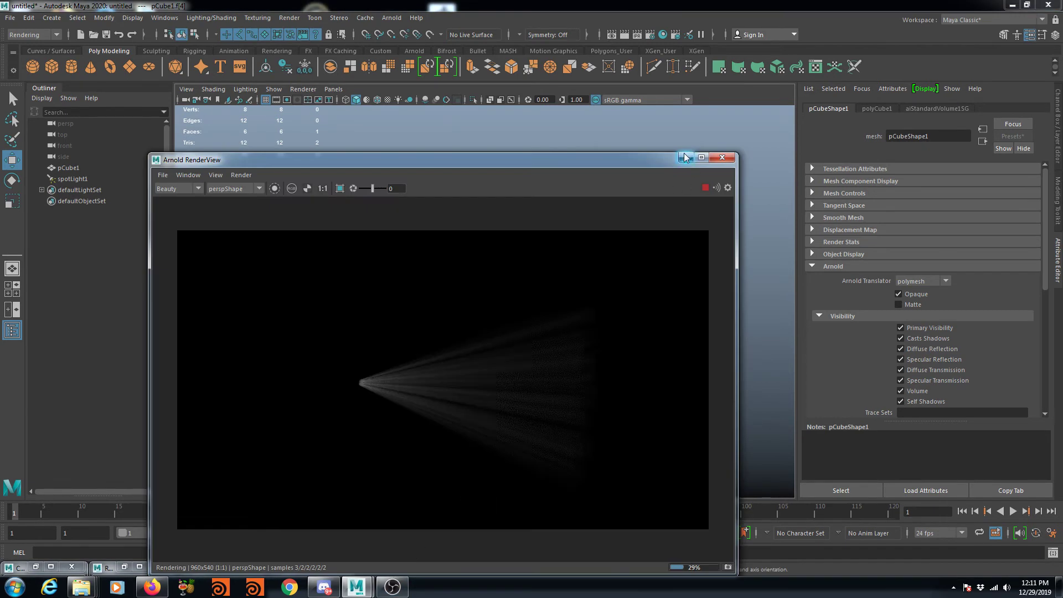
left_click_drag(686, 157, 562, 139)
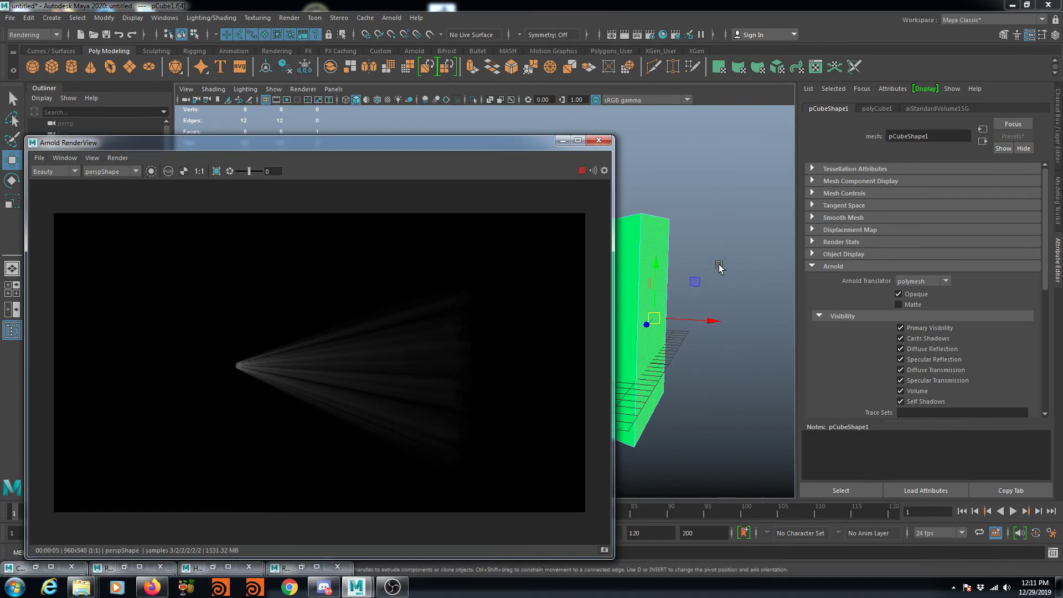
left_click_drag(653, 297, 596, 327, "alt")
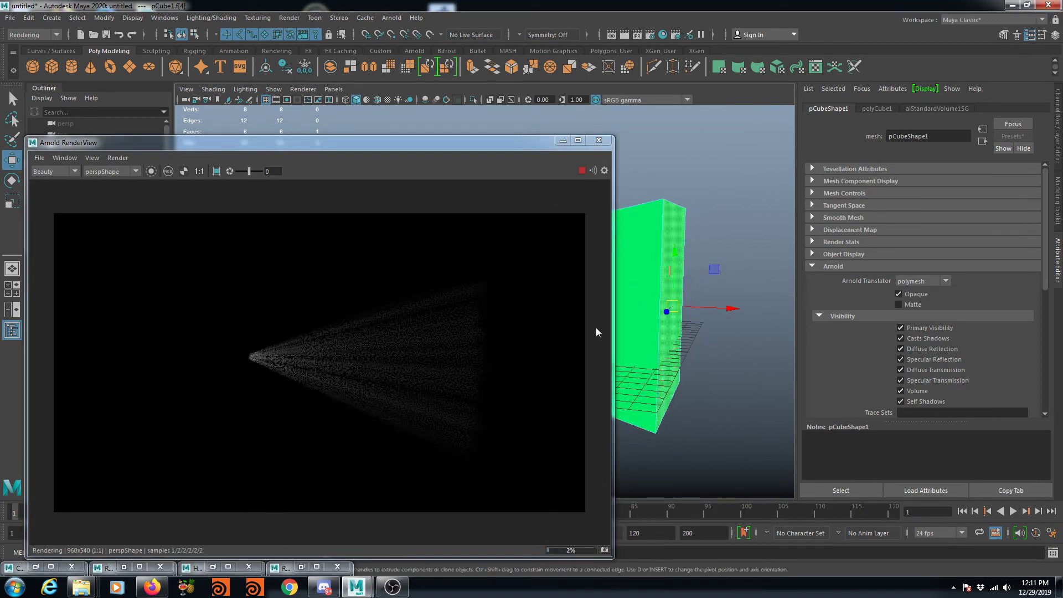
left_click(663, 36)
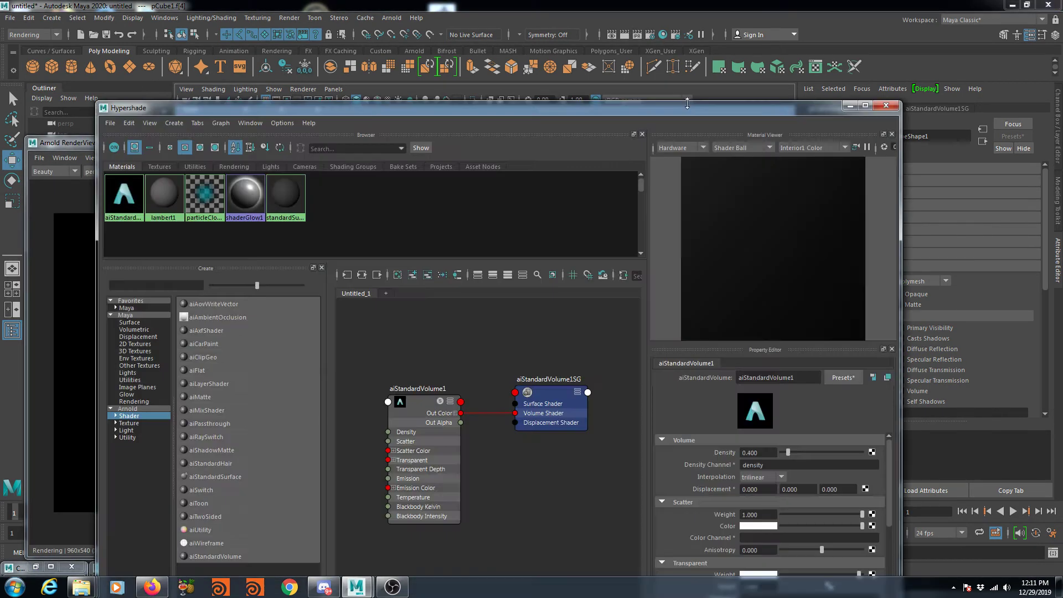
left_click(410, 403)
left_click(850, 105)
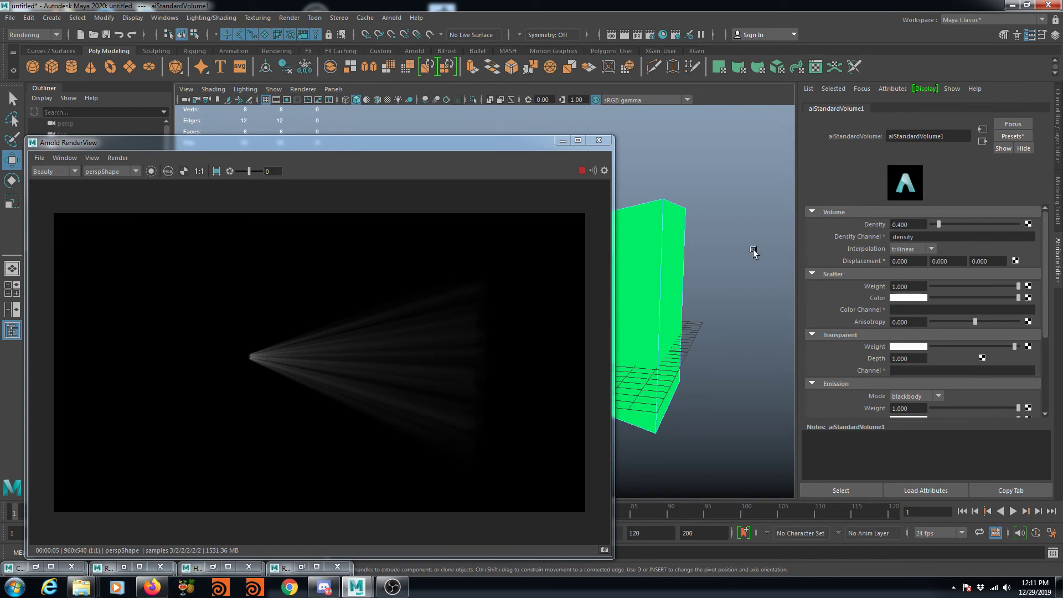
mouse_move(717, 254)
left_mouse_down("alt")
mouse_move(696, 256)
mouse_move(772, 253)
mouse_move(542, 253)
mouse_move(748, 251)
mouse_move(693, 247)
mouse_move(736, 288)
mouse_move(722, 308)
mouse_move(679, 294)
mouse_move(627, 300)
mouse_move(752, 291)
mouse_move(720, 222)
left_mouse_up("alt")
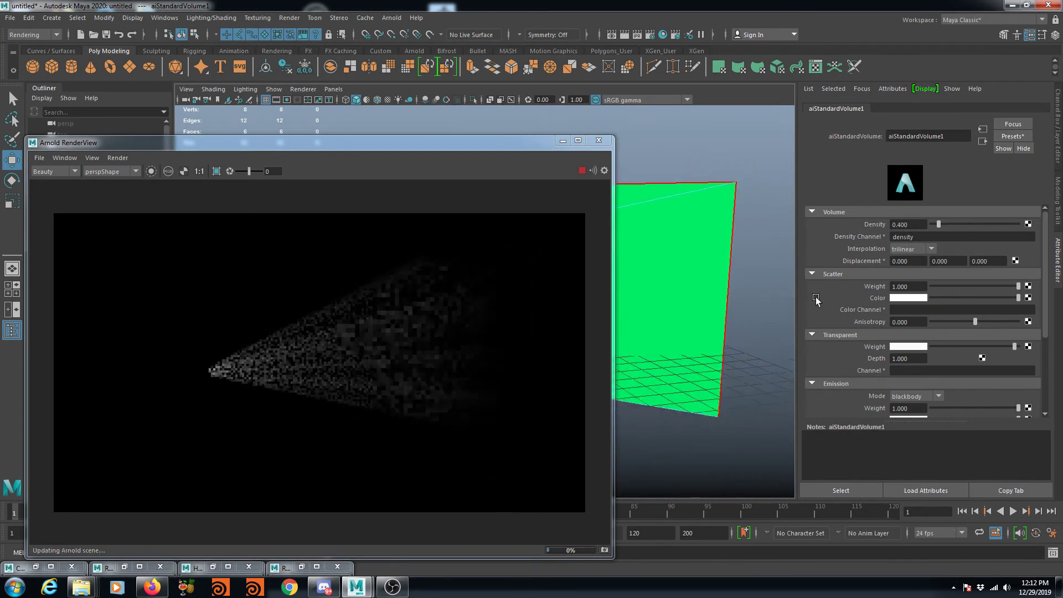
Undo the face move on the volume box
left_click_drag(479, 142, 870, 158)
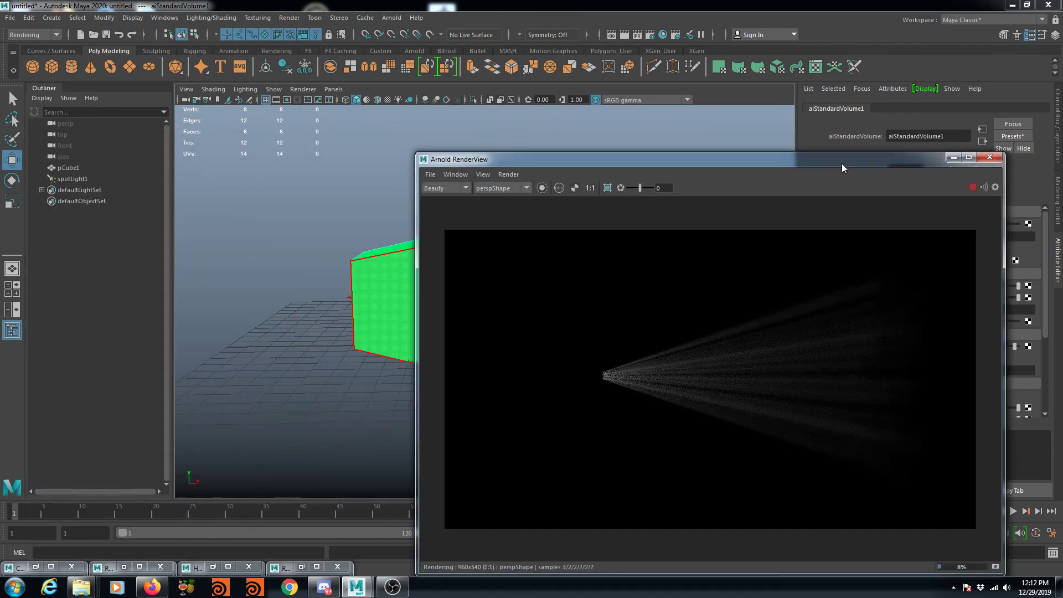
mouse_move(237, 276)
left_mouse_down("alt")
mouse_move(185, 263)
mouse_move(264, 280)
mouse_move(266, 299)
mouse_move(284, 304)
left_mouse_up("alt")
left_click(285, 303)
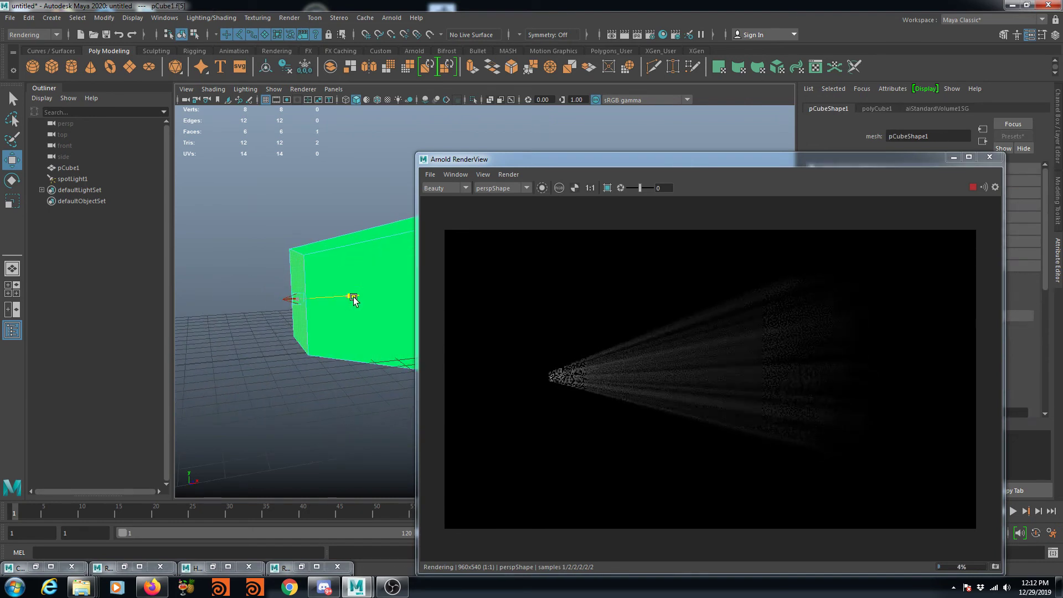
key("ctrl+z")
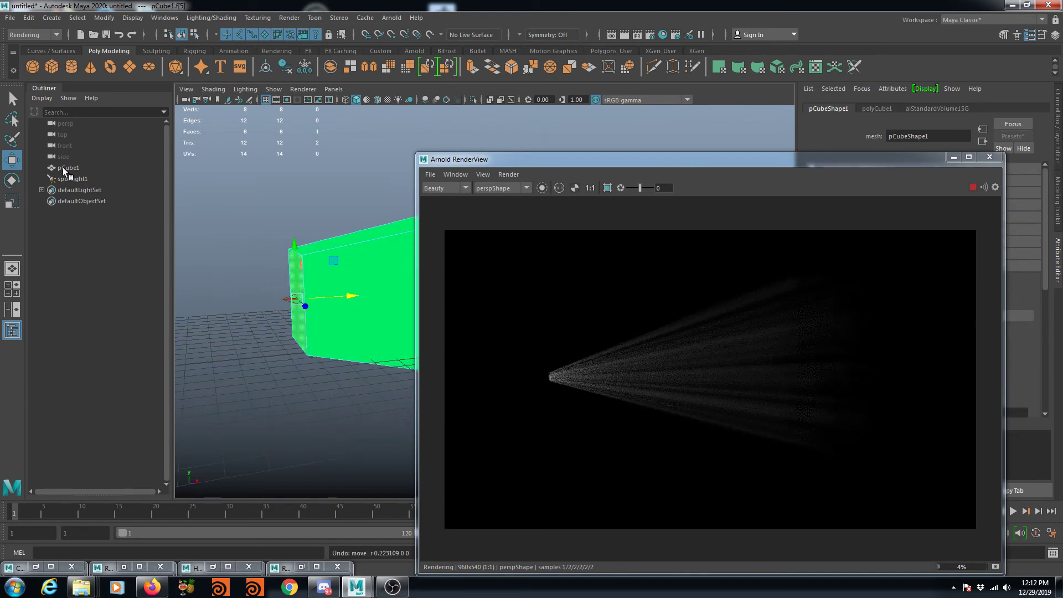
Move spotLight1's origin along X slightly toward the box
left_click(72, 179)
key("t")
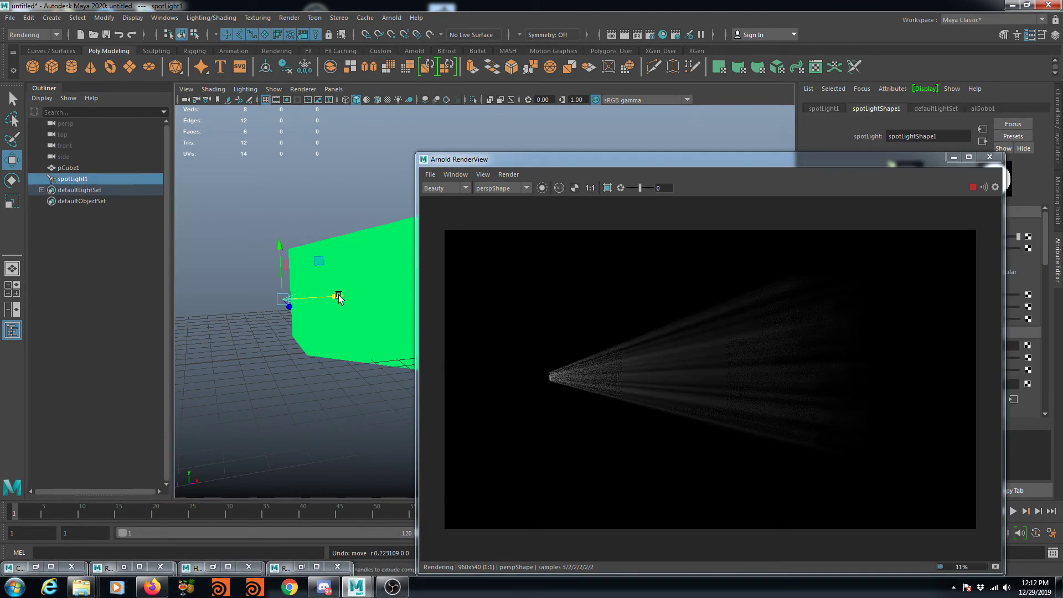
left_click_drag(339, 298, 355, 298)
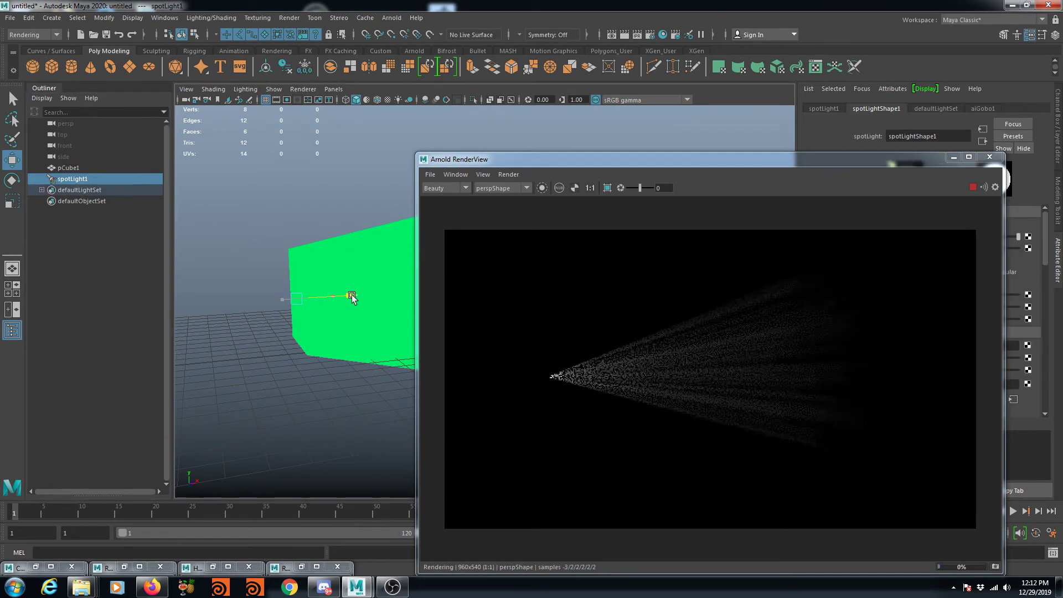
key("w")
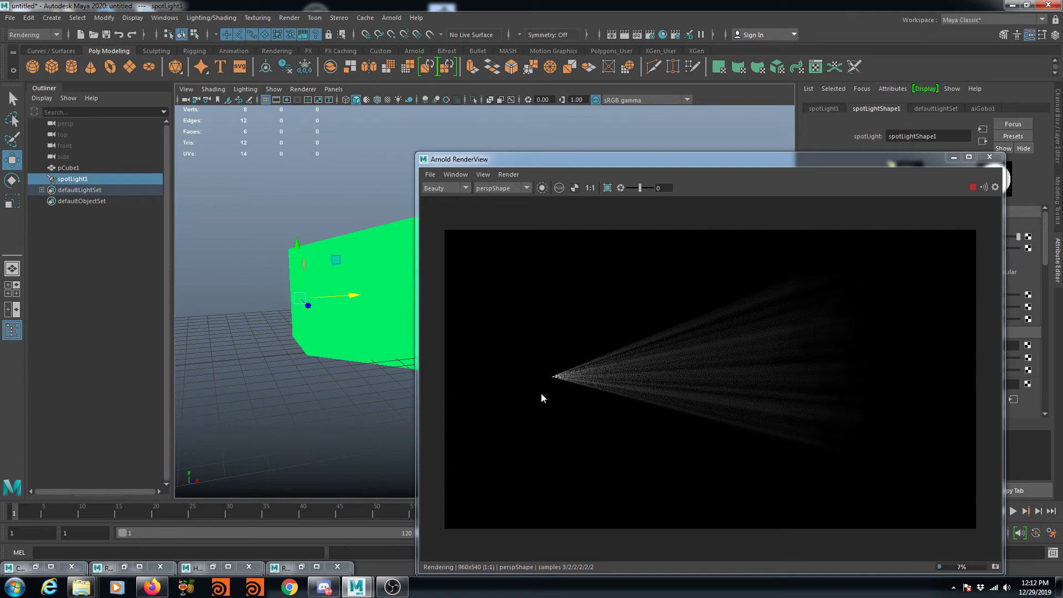
left_click_drag(355, 300, 343, 300)
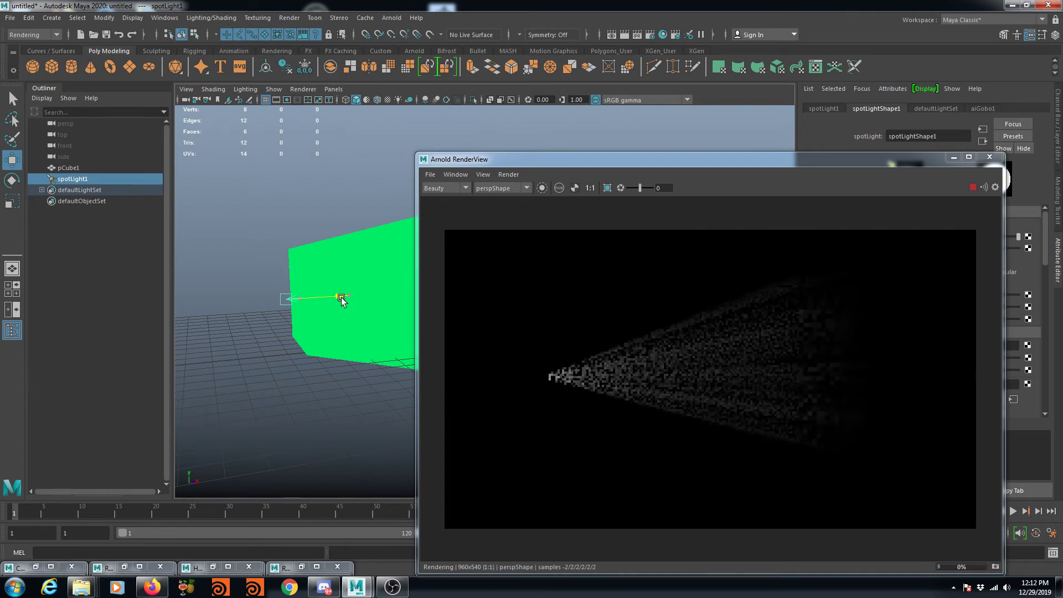
left_click_drag(343, 300, 316, 299)
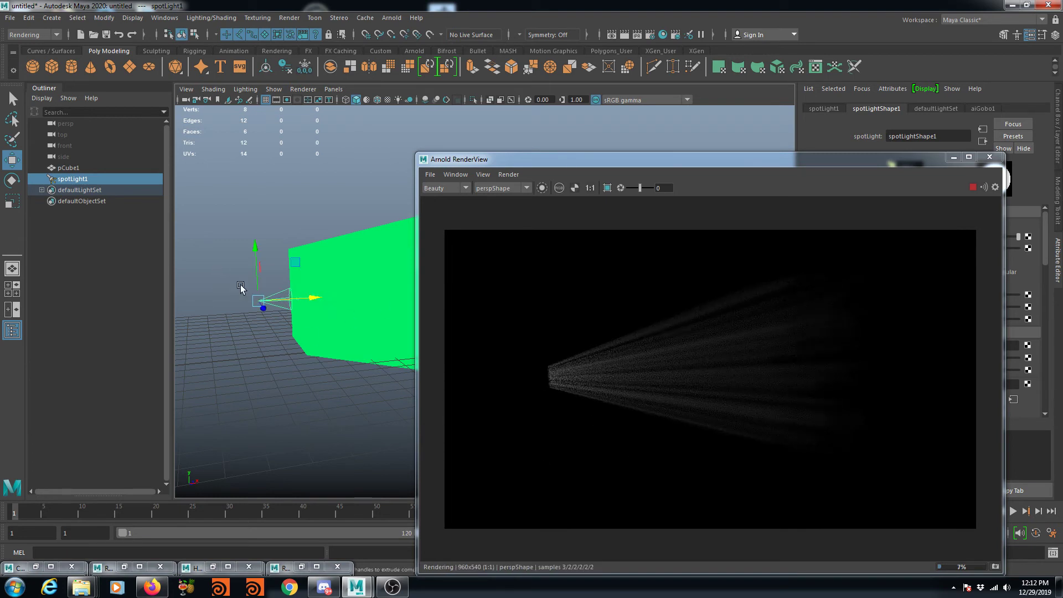
left_click_drag(316, 297, 336, 297)
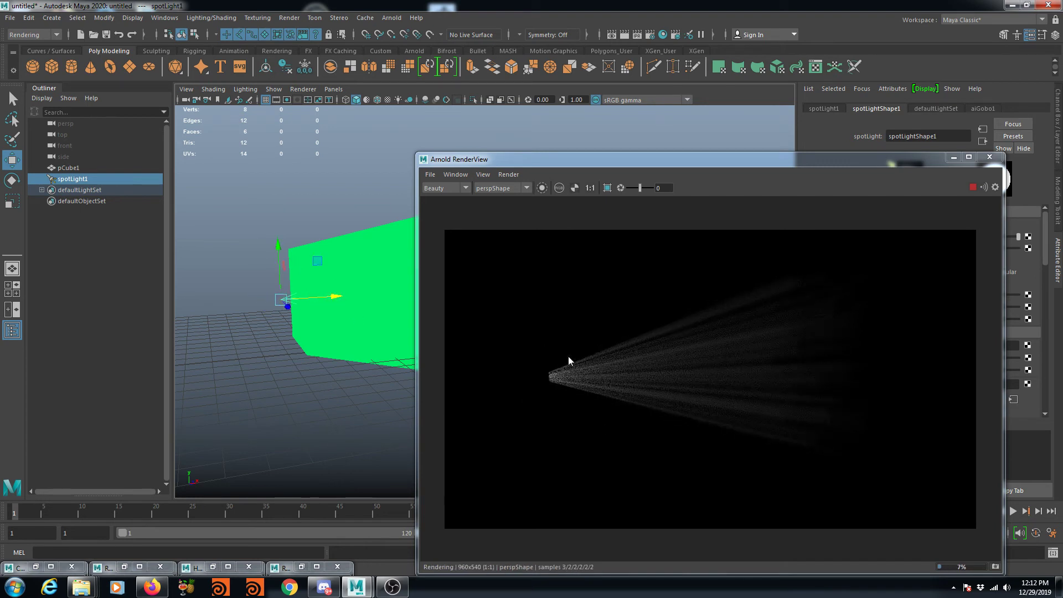
middle_click_drag(563, 385, 570, 390)
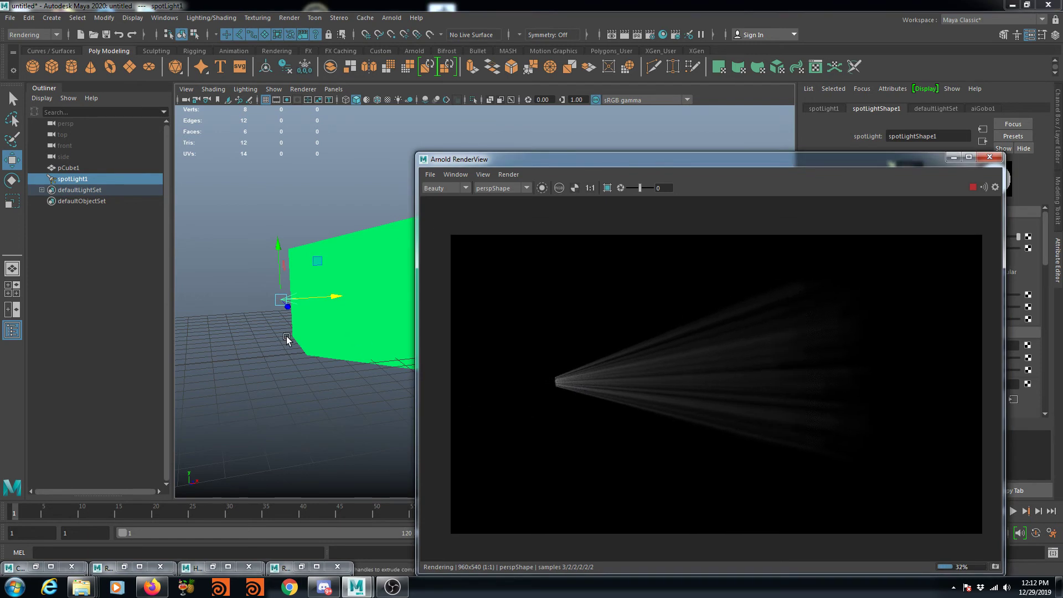
left_click_drag(286, 342, 278, 351, "alt")
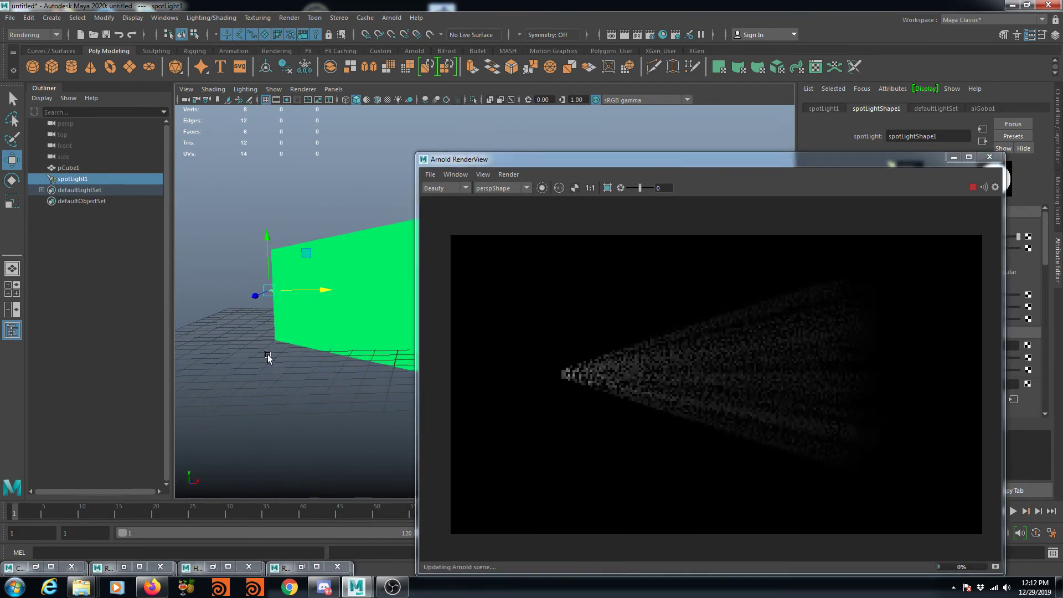
left_click_drag(875, 161, 637, 161)
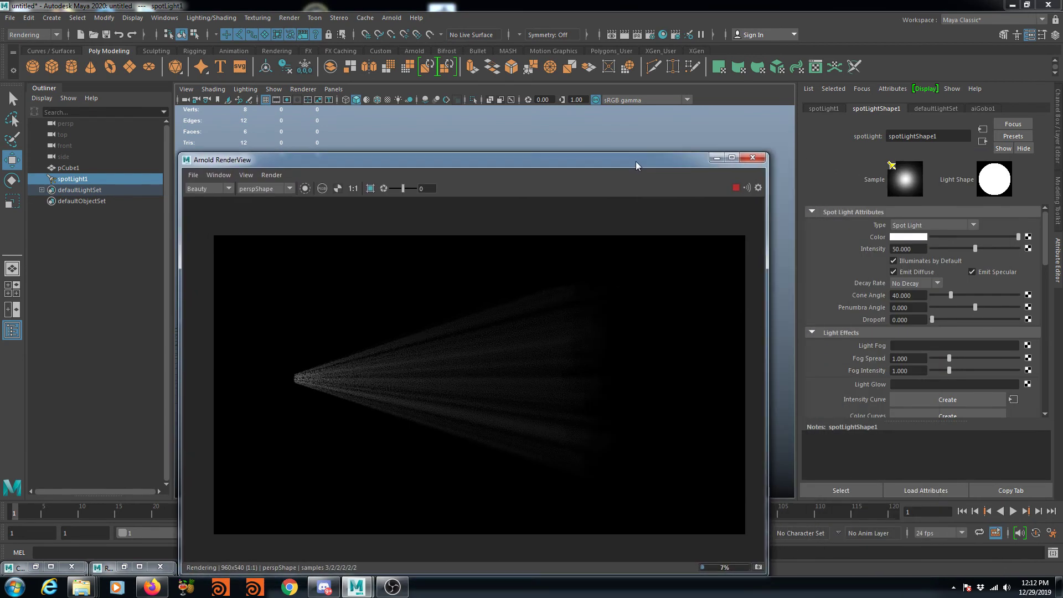
Enable Use Color Temperature and lower the spotlight temperature to 3201
scroll(920, 322, "down", 3)
scroll(902, 335, "down", 2)
scroll(912, 341, "down", 3)
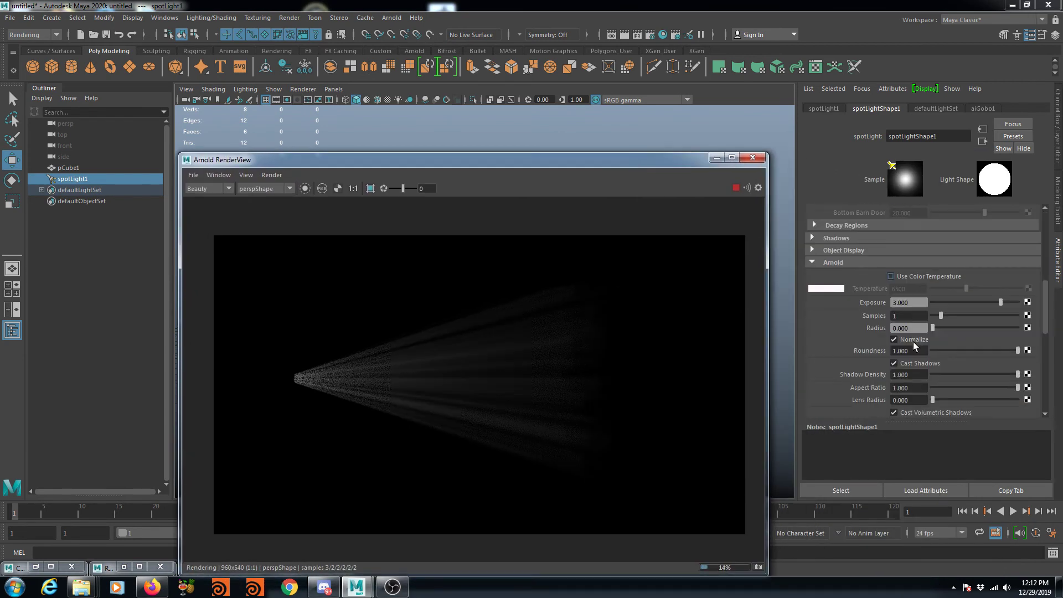
left_click(893, 276)
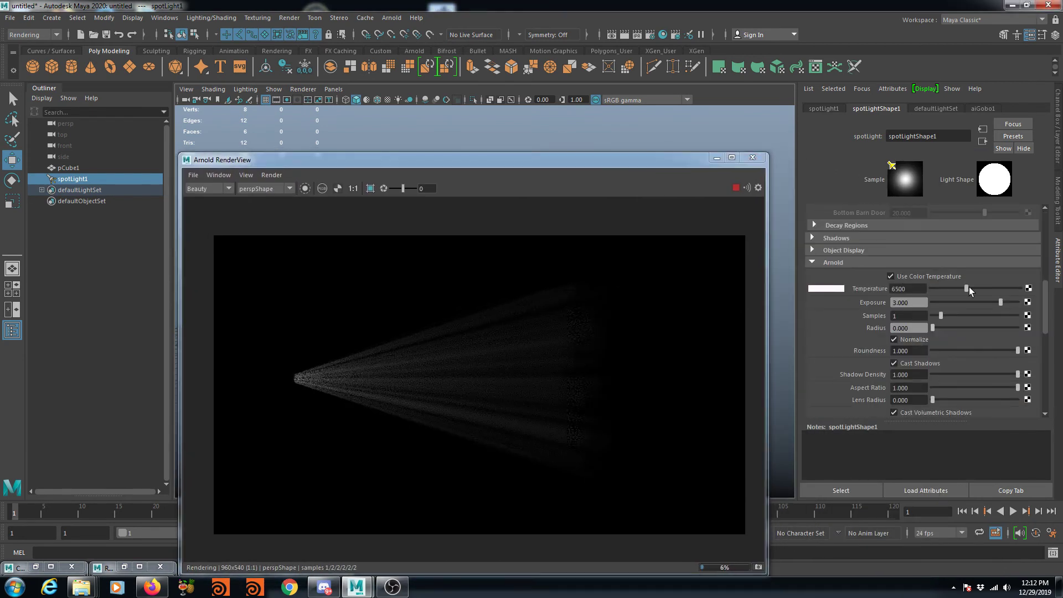
mouse_move(961, 289)
left_mouse_down()
mouse_move(940, 288)
mouse_move(999, 288)
mouse_move(946, 293)
left_mouse_up()
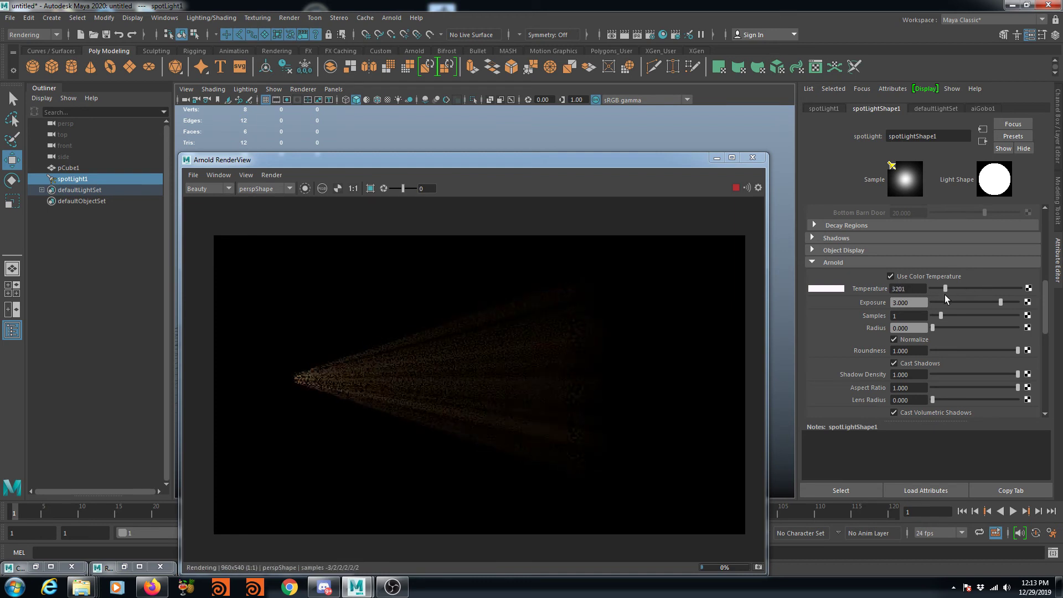
Raise the spotlight's Arnold Exposure to 5
left_click(1001, 303)
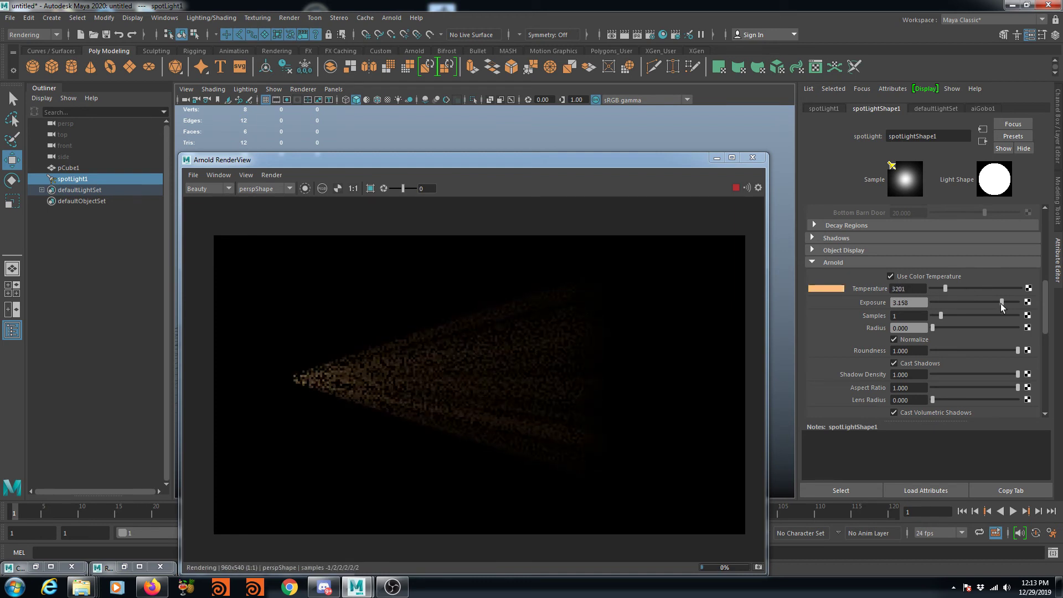
left_click_drag(1001, 304, 1019, 303)
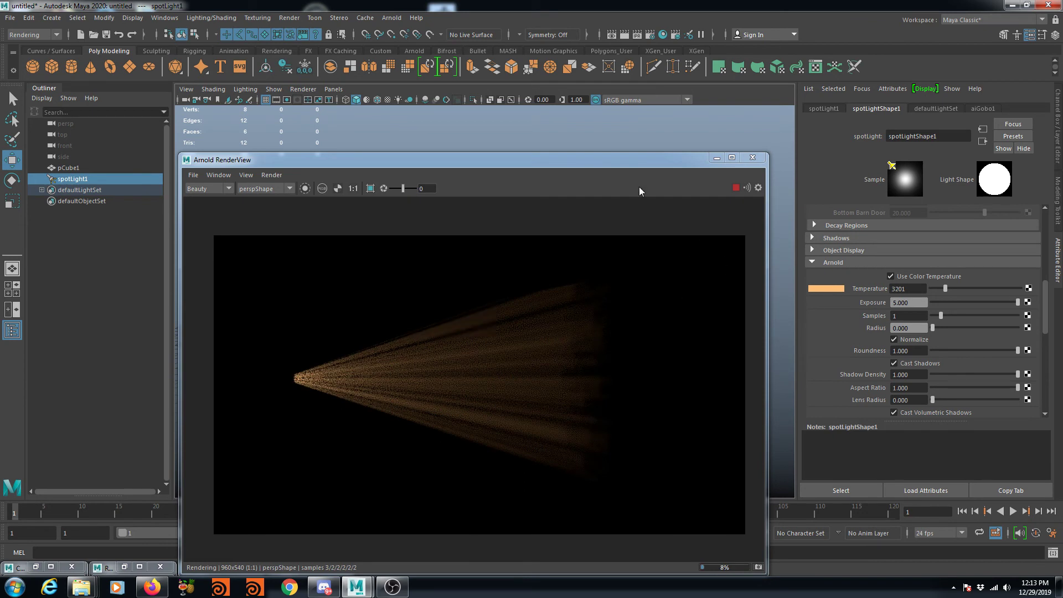
mouse_move(570, 162)
left_mouse_down()
mouse_move(547, 160)
mouse_move(583, 180)
left_mouse_up()
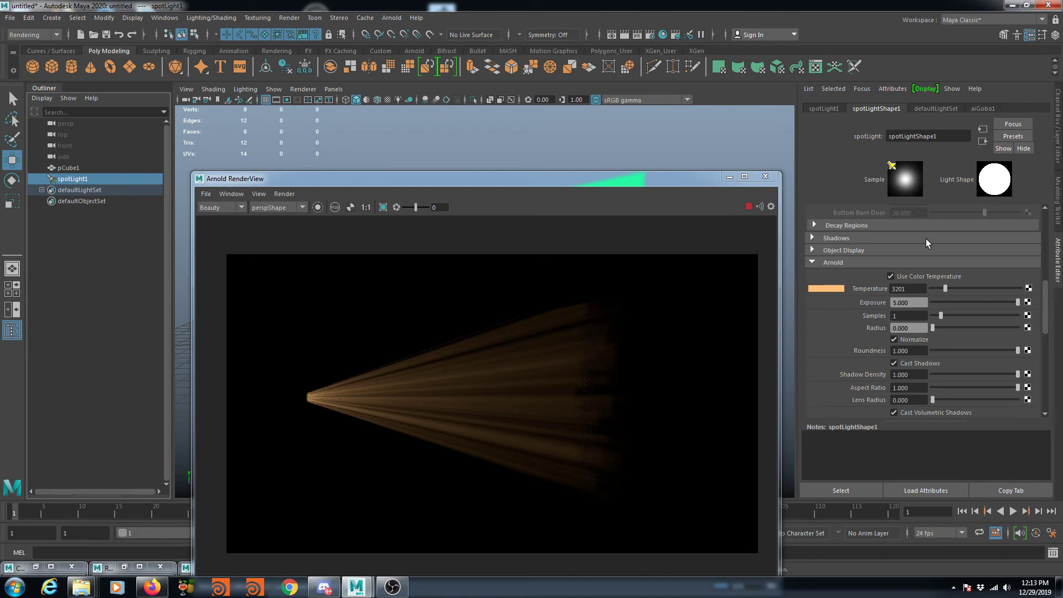
scroll(886, 238, "up", 5)
scroll(930, 282, "up", 5)
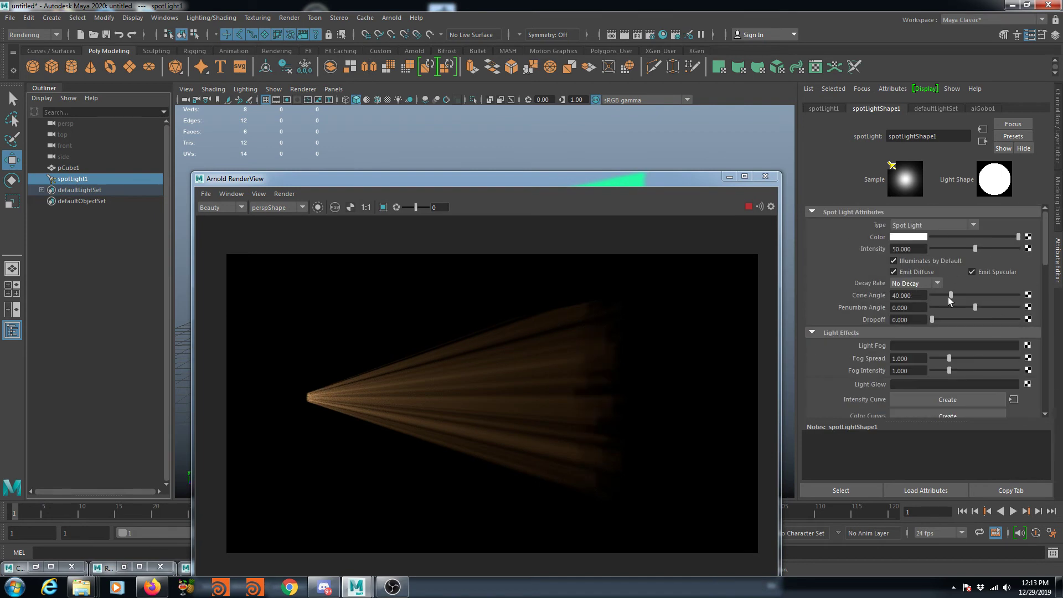
Rough out the cone angle, a negative penumbra and the dropoff
left_click_drag(951, 297, 936, 301)
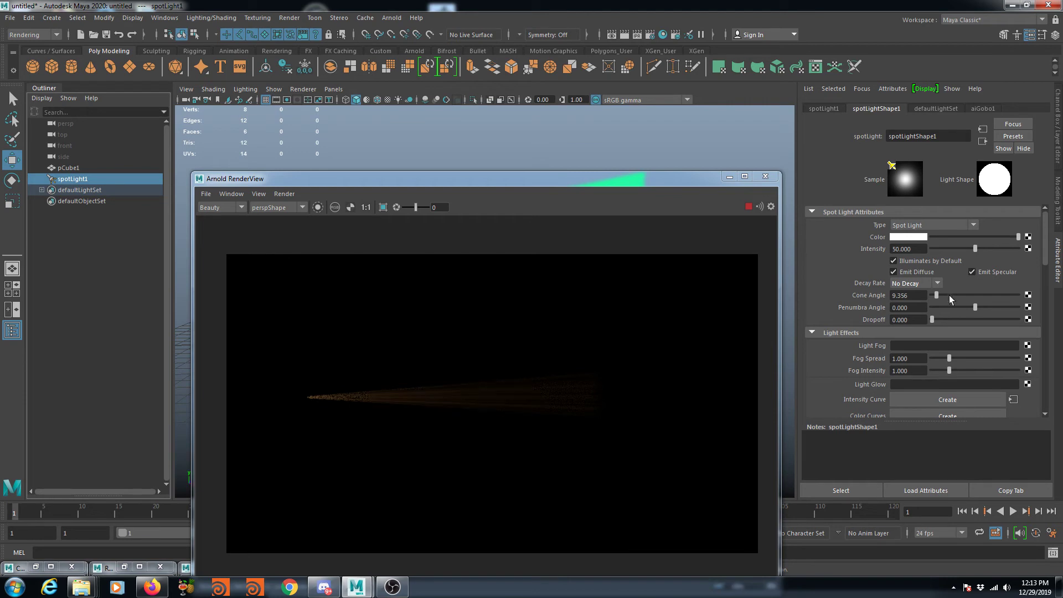
mouse_move(942, 294)
left_mouse_down()
mouse_move(967, 292)
mouse_move(946, 295)
left_mouse_up()
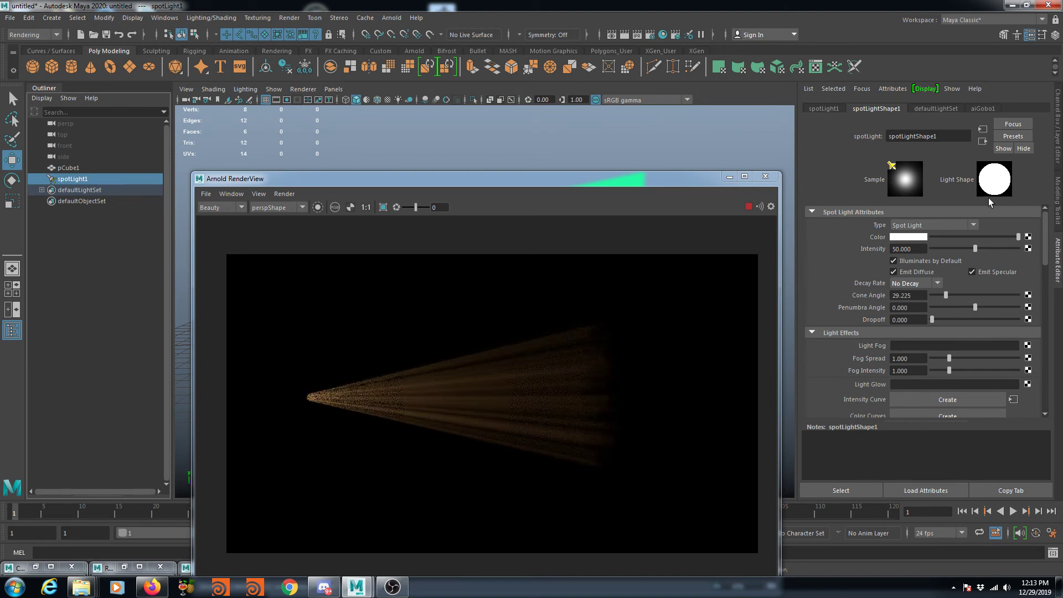
mouse_move(976, 305)
left_mouse_down()
mouse_move(902, 308)
mouse_move(1019, 306)
mouse_move(889, 302)
left_mouse_up()
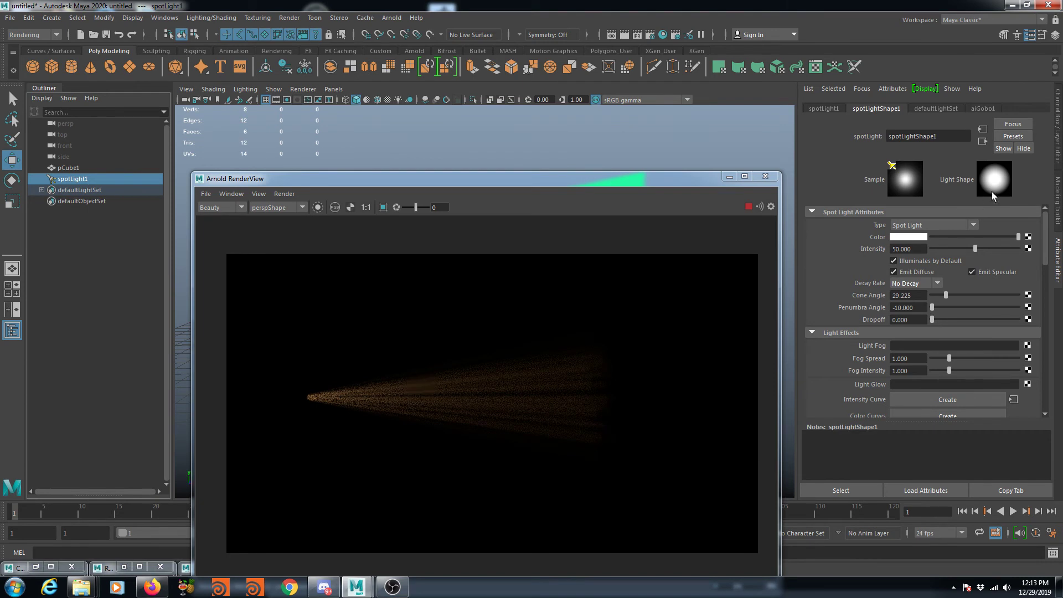
mouse_move(934, 320)
left_mouse_down()
mouse_move(965, 320)
mouse_move(933, 320)
left_mouse_up()
Set Cone Angle 53.769, Penumbra Angle -30 and Dropoff 6.623
left_click_drag(946, 295, 957, 295)
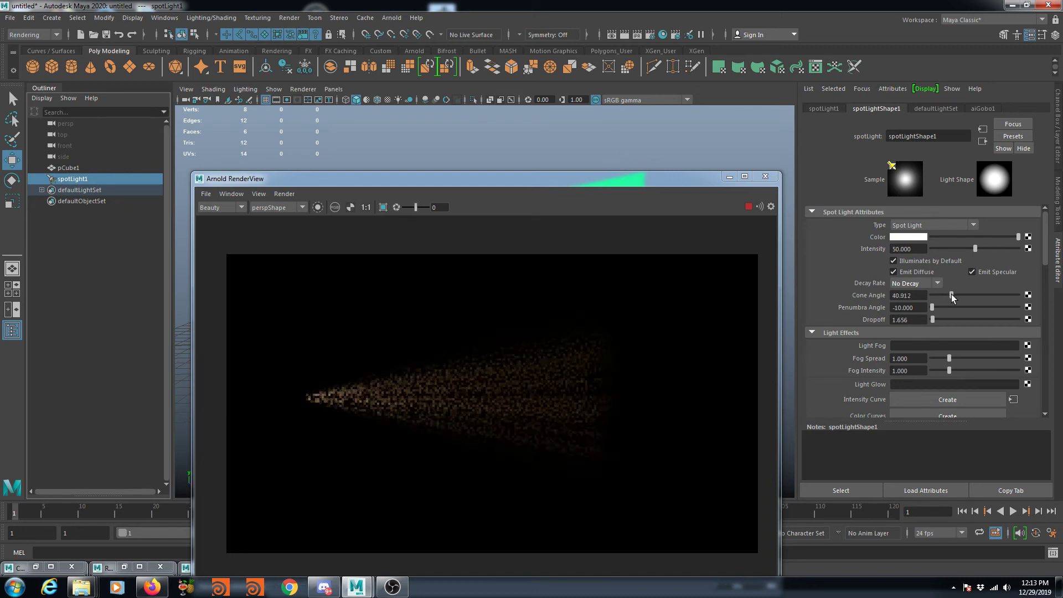
double_click(908, 307)
type("-")
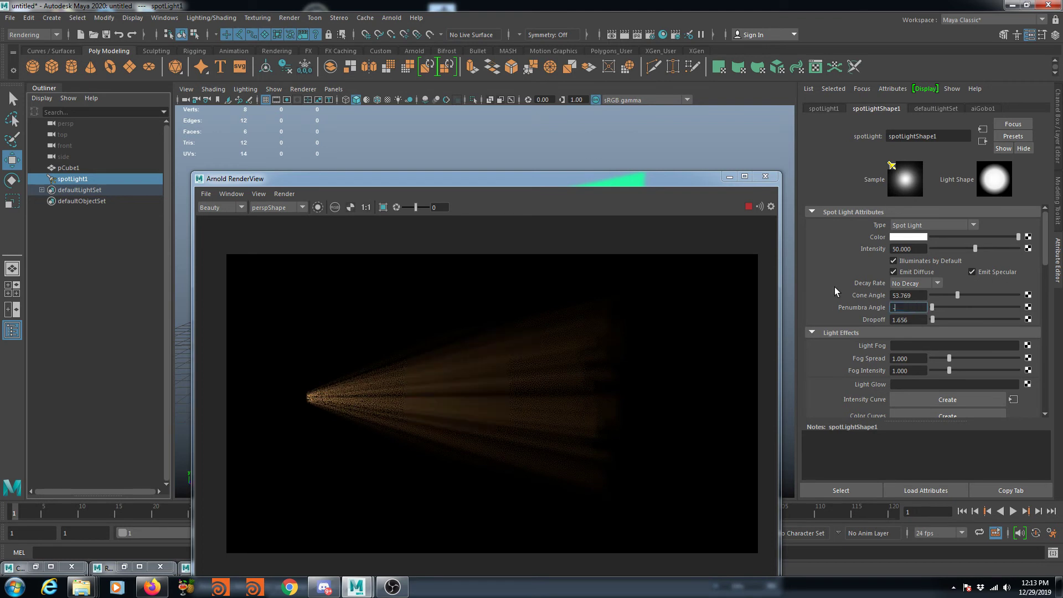
type("30")
key("Return")
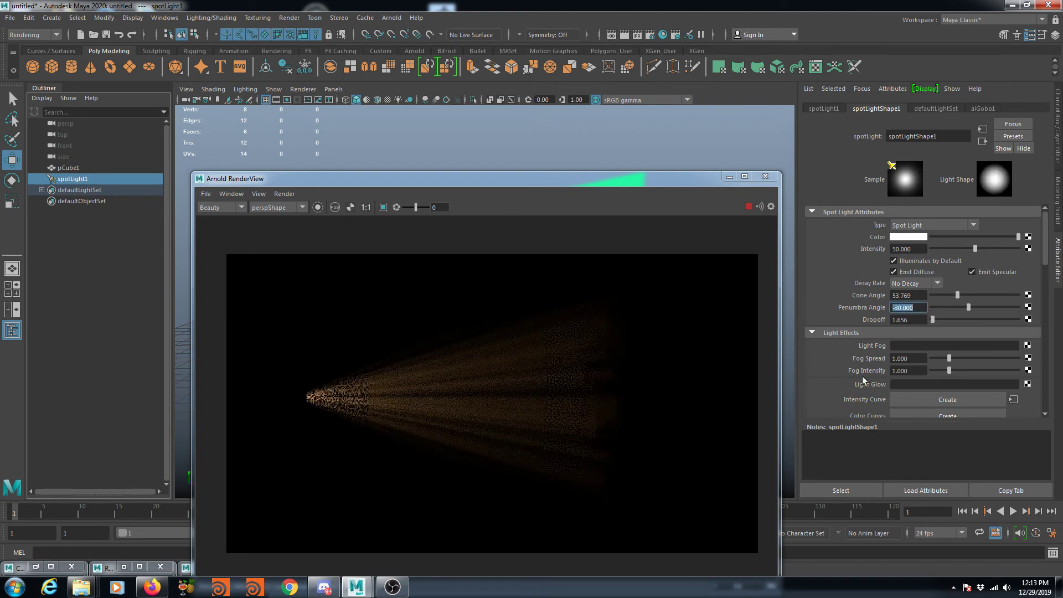
mouse_move(933, 321)
left_mouse_down()
mouse_move(945, 324)
mouse_move(935, 318)
left_mouse_up()
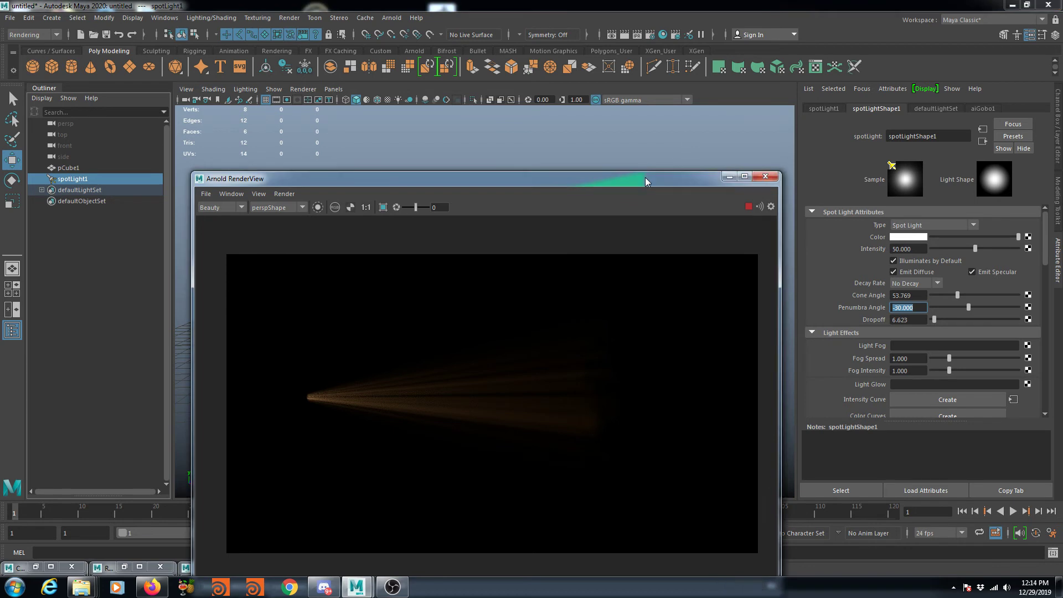
left_click_drag(647, 178, 502, 115)
mouse_move(722, 252)
left_mouse_down("alt")
mouse_move(729, 355)
mouse_move(636, 313)
mouse_move(582, 321)
mouse_move(697, 319)
mouse_move(712, 344)
mouse_move(752, 348)
mouse_move(716, 337)
mouse_move(739, 334)
mouse_move(666, 332)
mouse_move(736, 350)
mouse_move(674, 349)
mouse_move(698, 345)
left_mouse_up("alt")
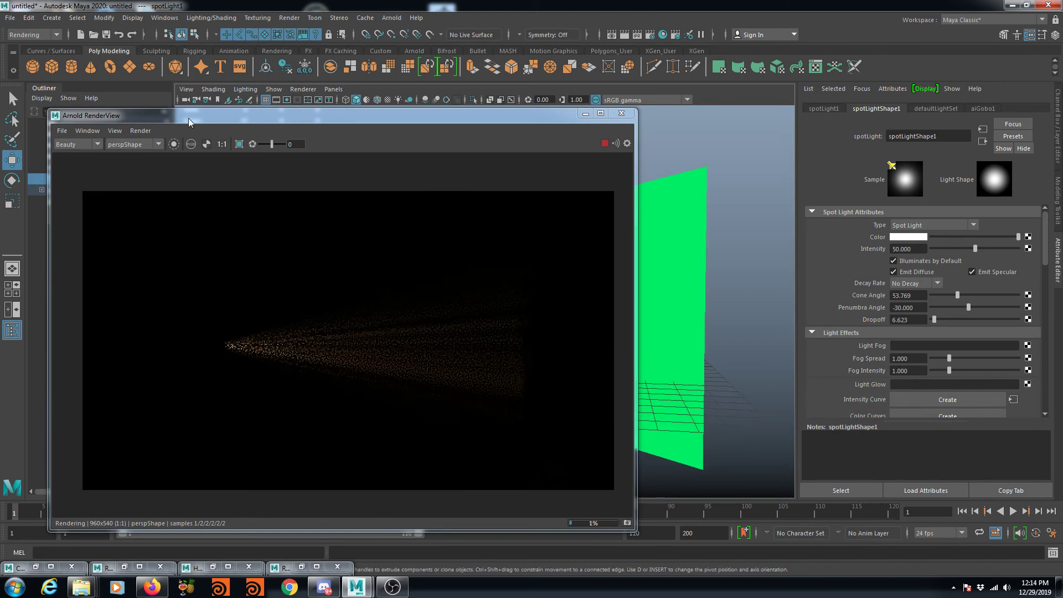
left_click_drag(333, 115, 379, 124)
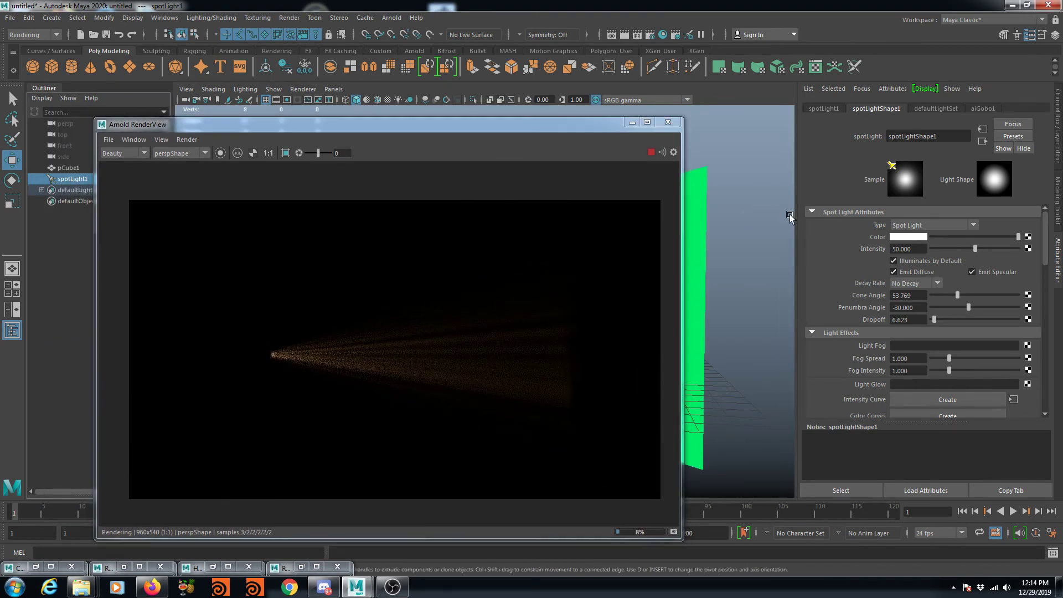
left_click(916, 284)
left_click(908, 305)
left_click(911, 283)
left_click(909, 317)
left_click(929, 283)
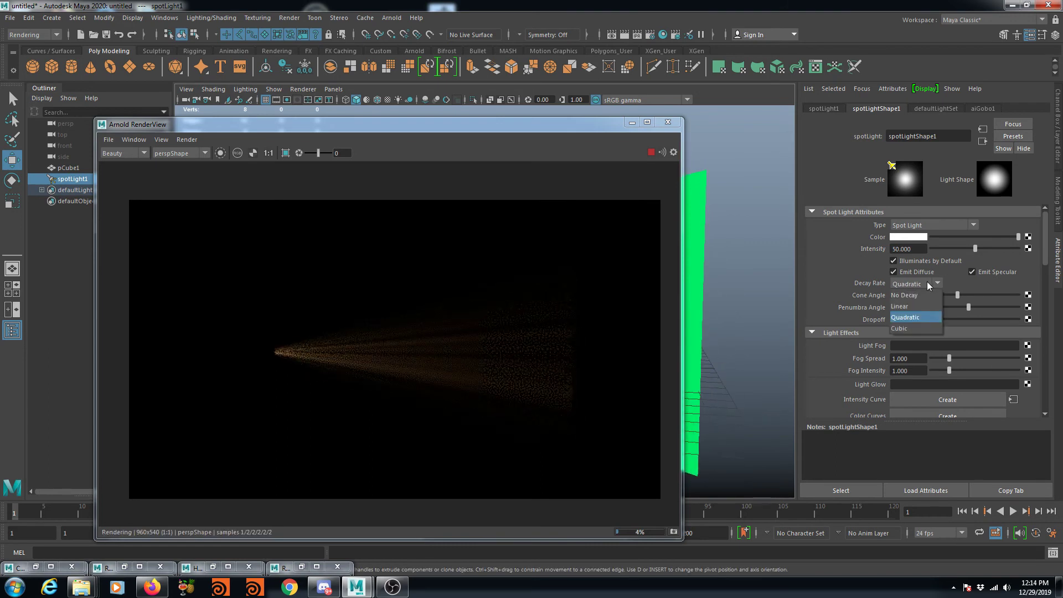
left_click(904, 295)
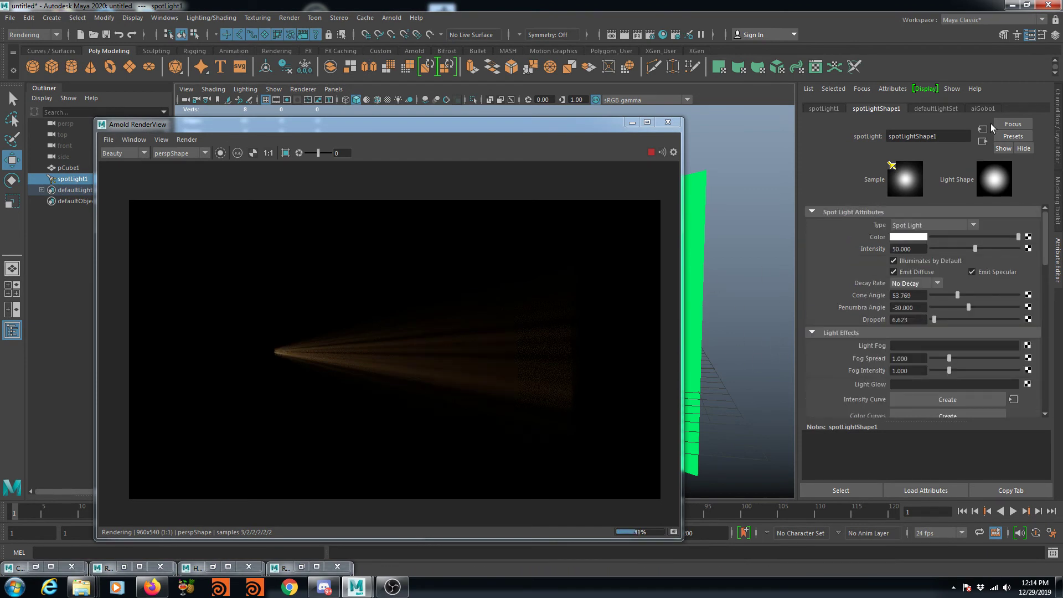
left_click(983, 109)
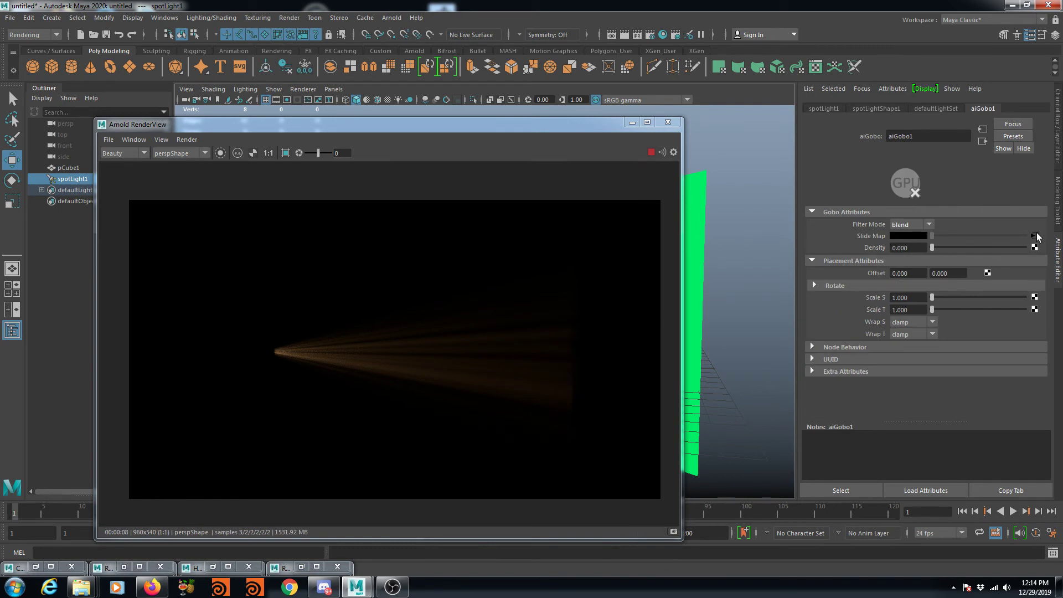
Test aiGobo1 Density, reset it to 0, and open noise1 from Slide Map
mouse_move(935, 249)
left_mouse_down()
mouse_move(960, 248)
mouse_move(938, 247)
left_mouse_up()
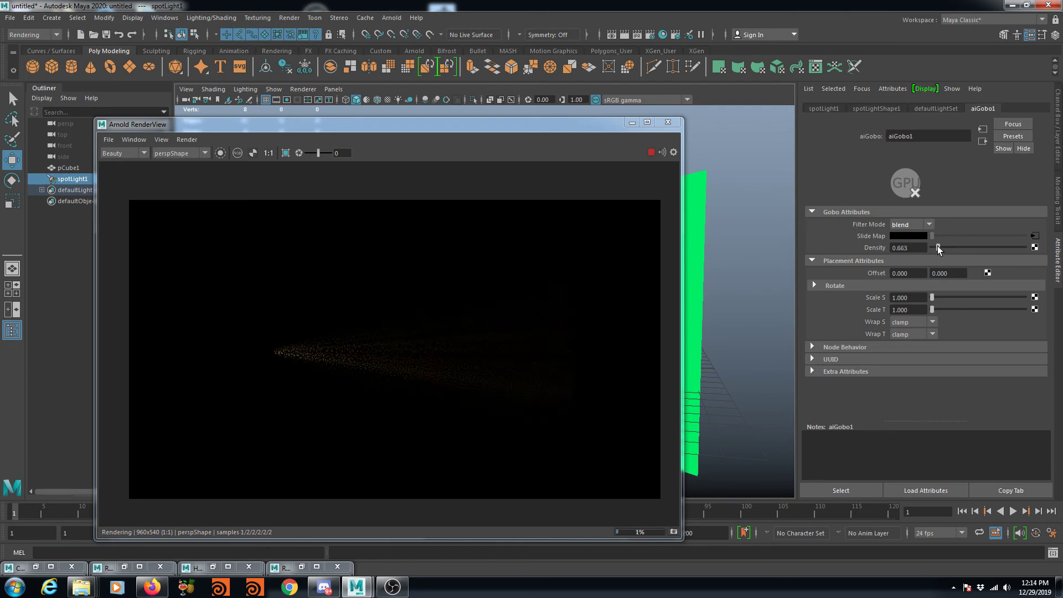
mouse_move(935, 245)
left_mouse_down()
mouse_move(926, 244)
mouse_move(958, 241)
mouse_move(909, 241)
left_mouse_up()
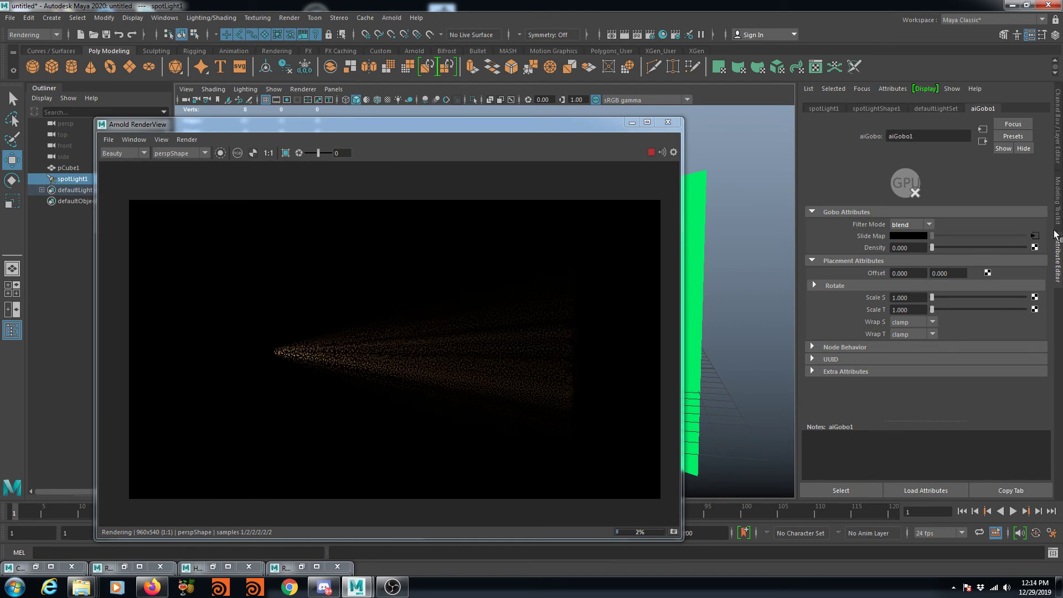
left_click(1035, 236)
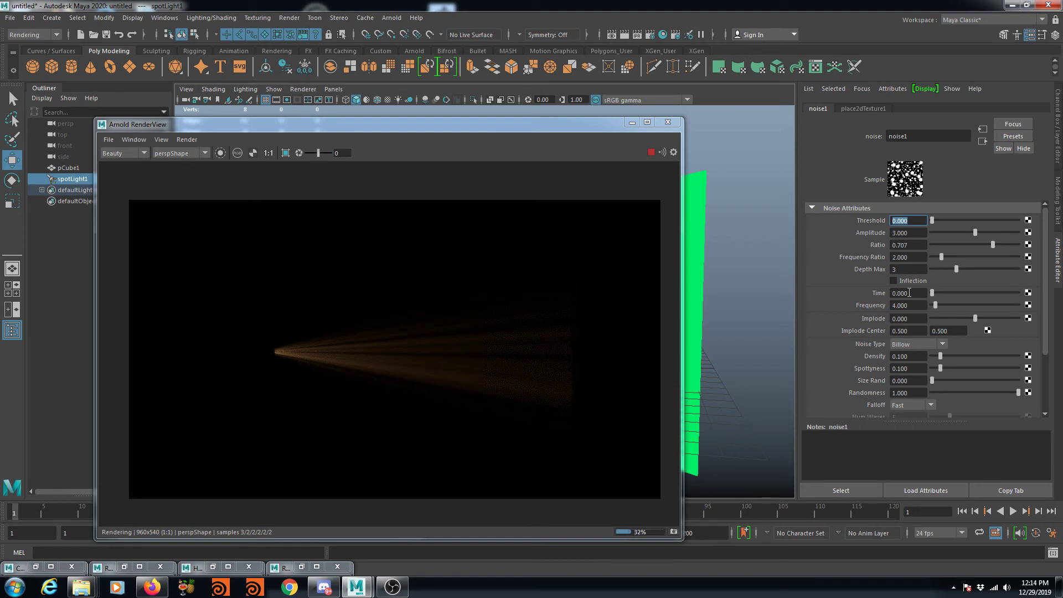
Drive noise1's Time attribute with a new expression, noise1.time = frame * 0.01
right_click(917, 293)
left_click(957, 299)
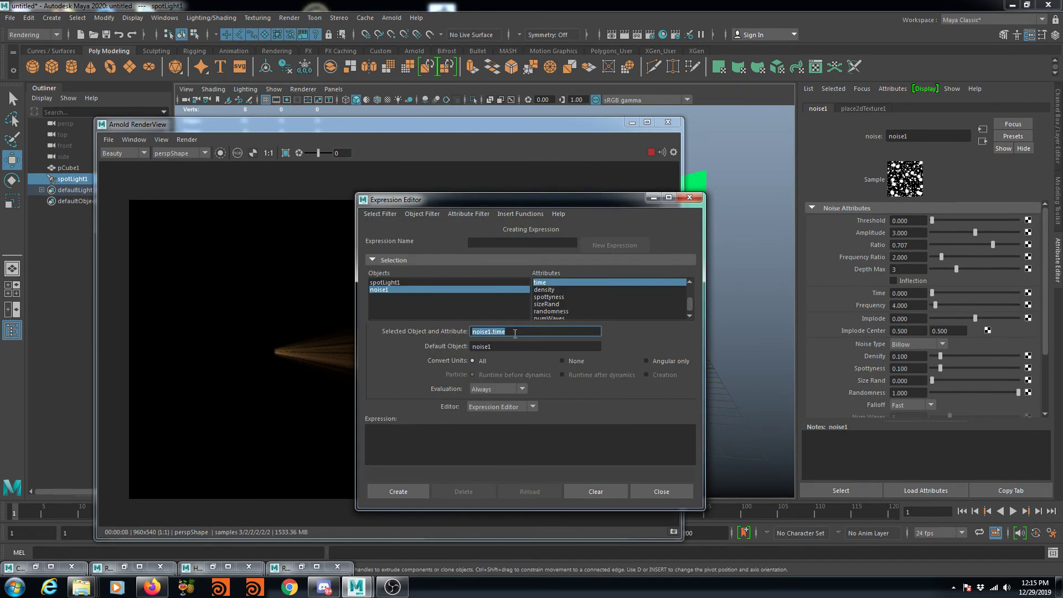
left_click(438, 439)
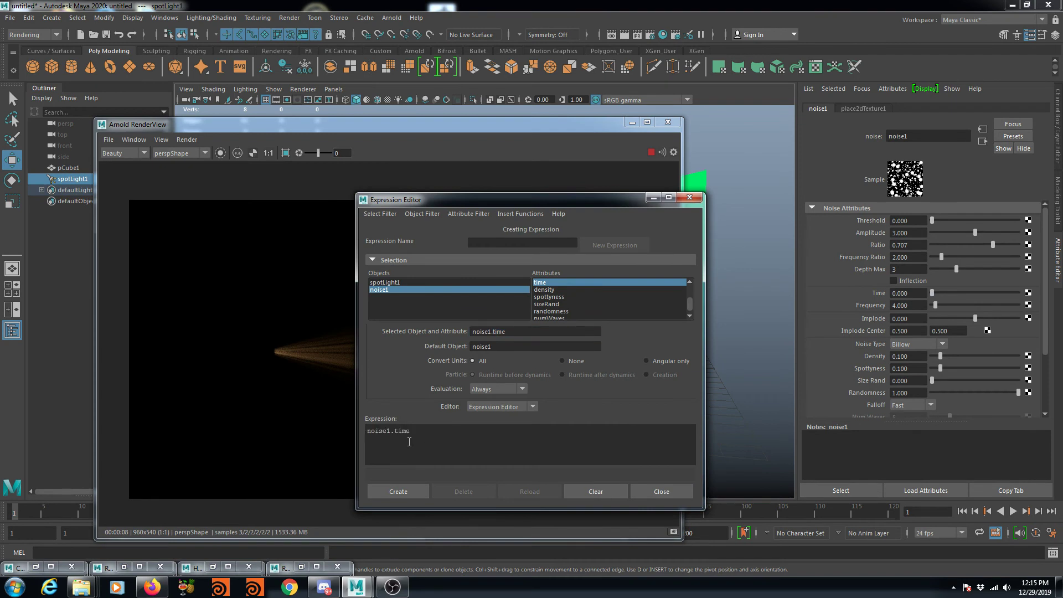
scroll(422, 444, "up", 1, "ctrl")
scroll(471, 445, "up", 1, "ctrl")
scroll(527, 446, "up", 1, "ctrl")
type("= frame * 0.01;")
left_click(403, 492)
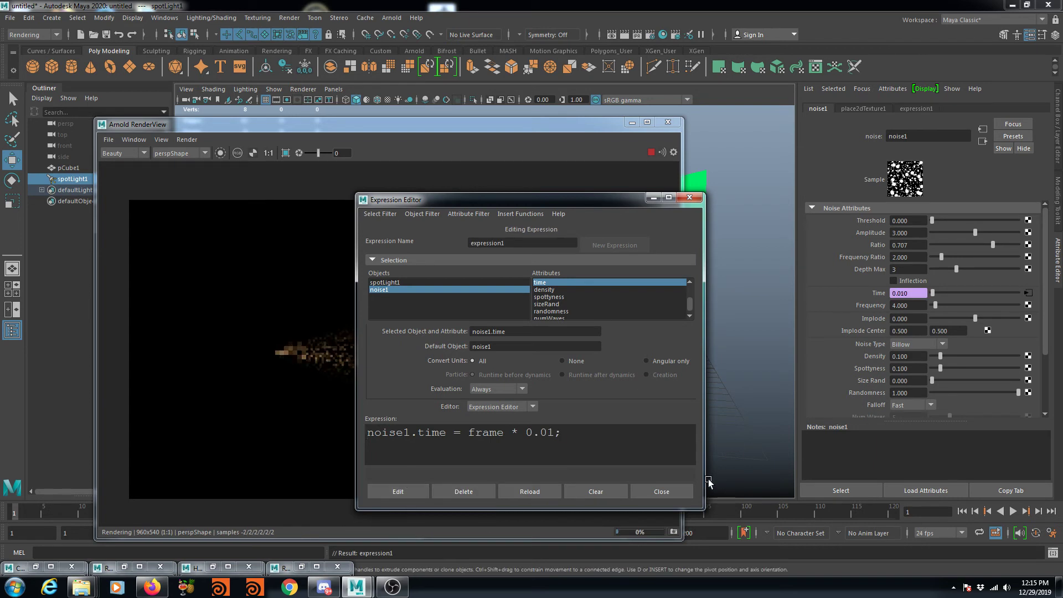
left_click(662, 491)
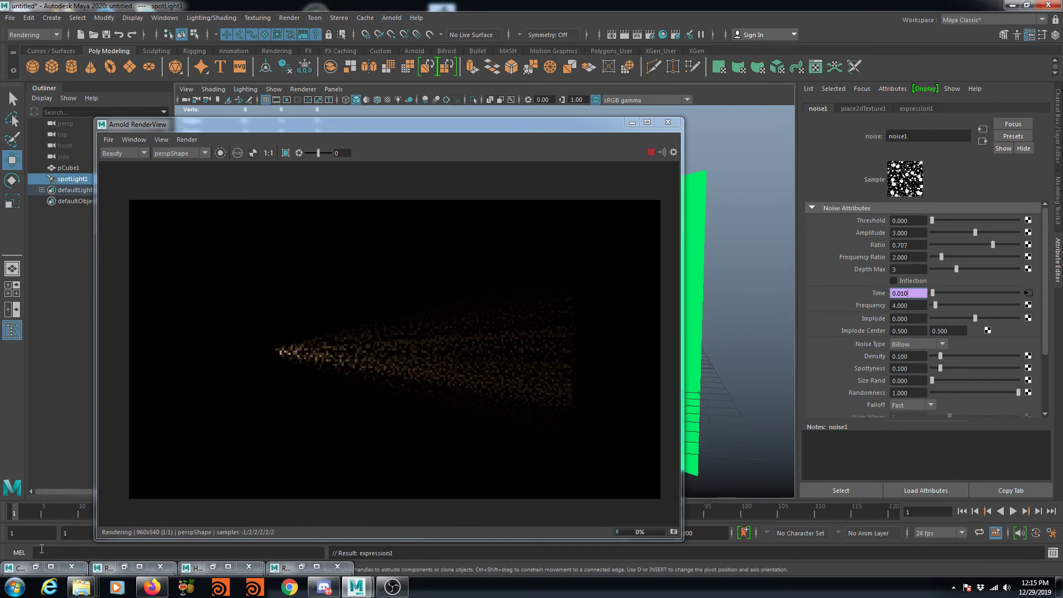
Close the Arnold preview and render the current frame in the Render View
left_click_drag(363, 124, 370, 107)
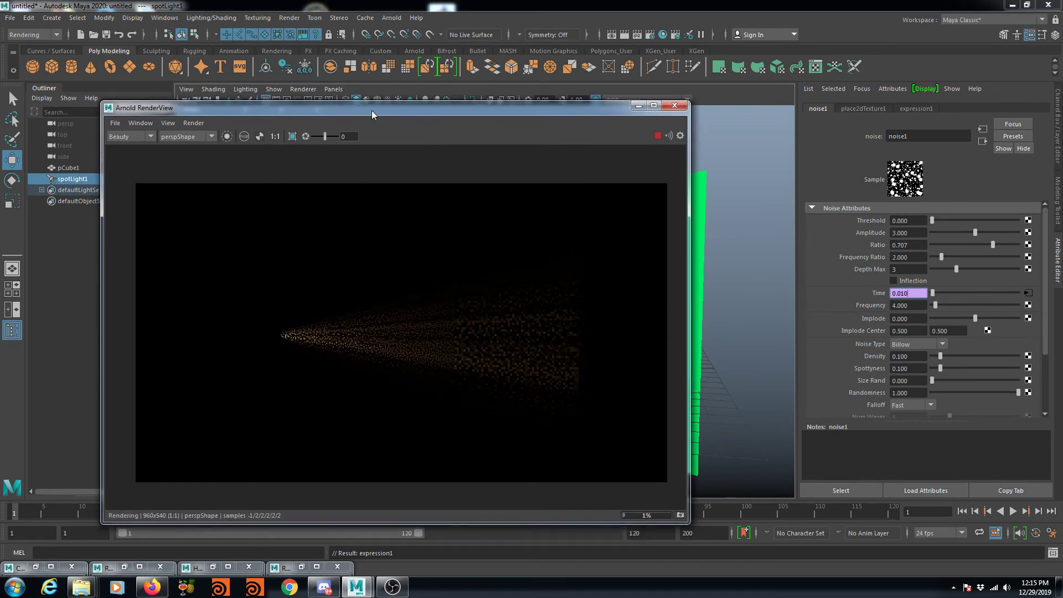
left_click(675, 105)
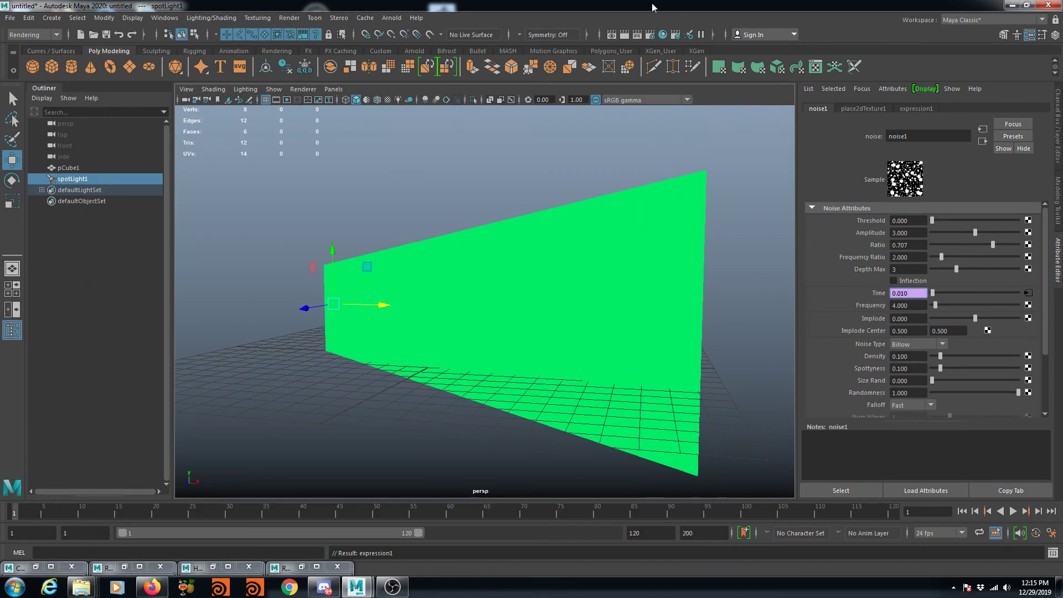
left_click(624, 35)
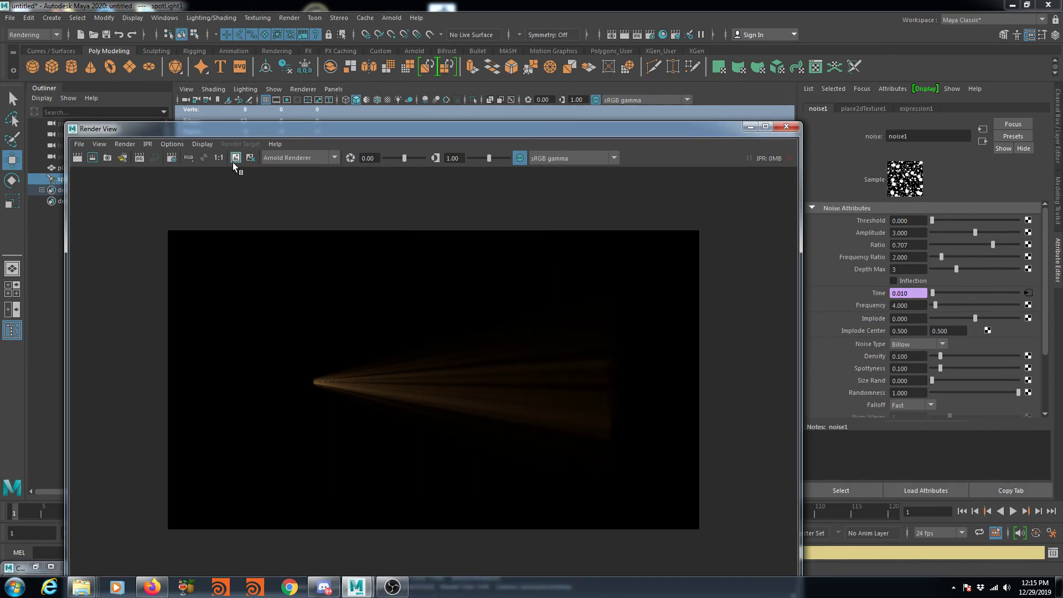
left_click_drag(257, 129, 312, 45)
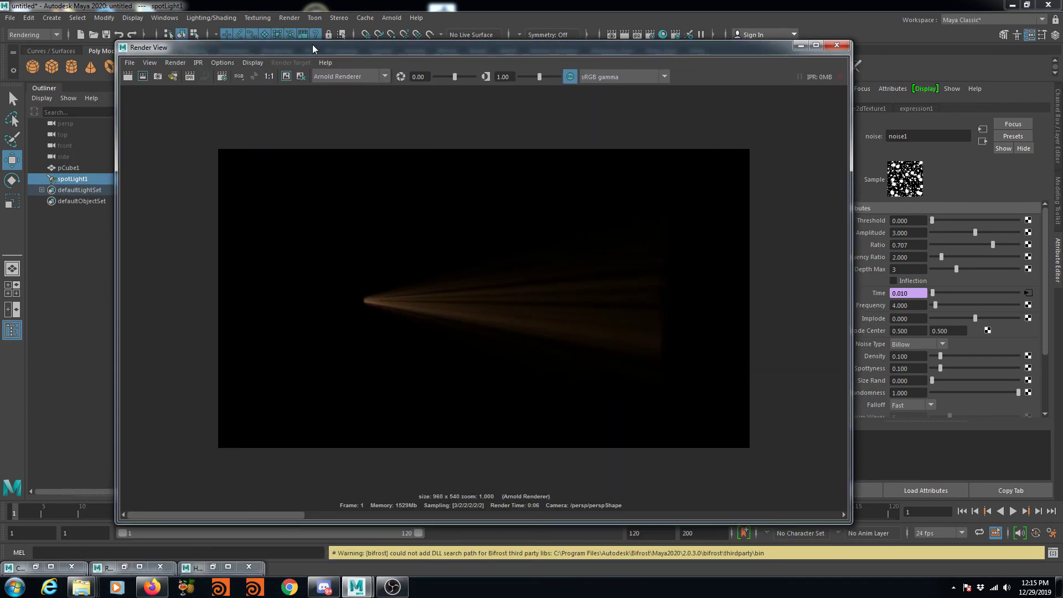
left_click_drag(488, 522, 488, 455)
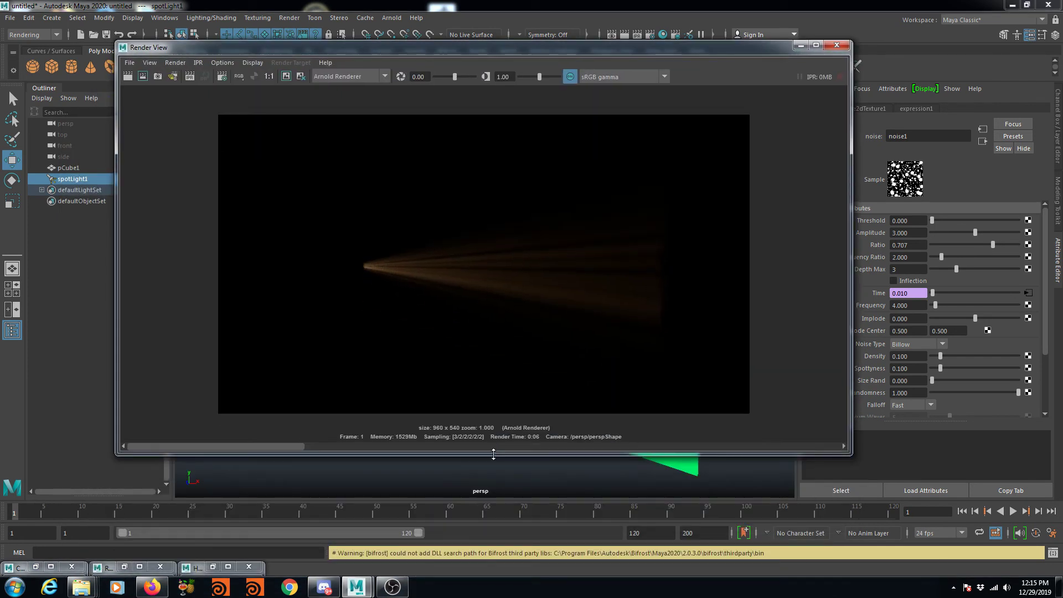
Keep the first render, render frame 50, and compare it against the stored image
left_click(386, 512)
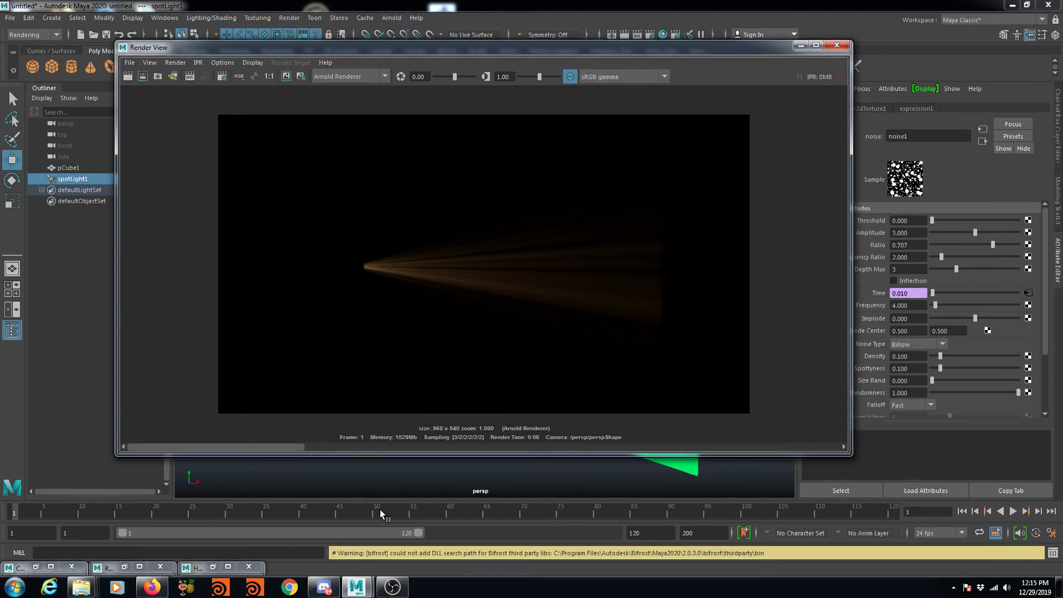
left_click(380, 513)
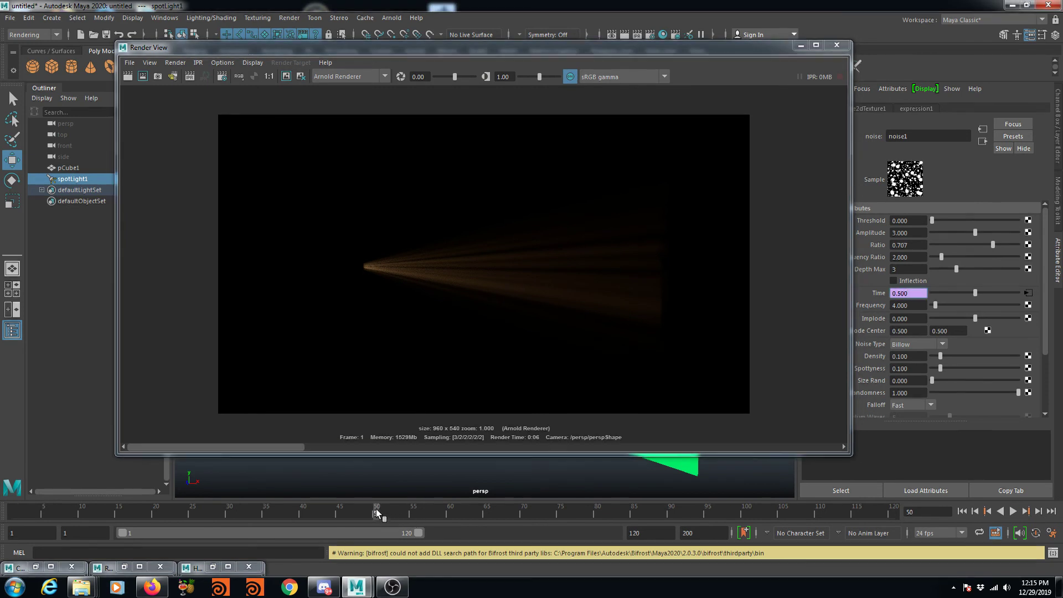
left_click(286, 78)
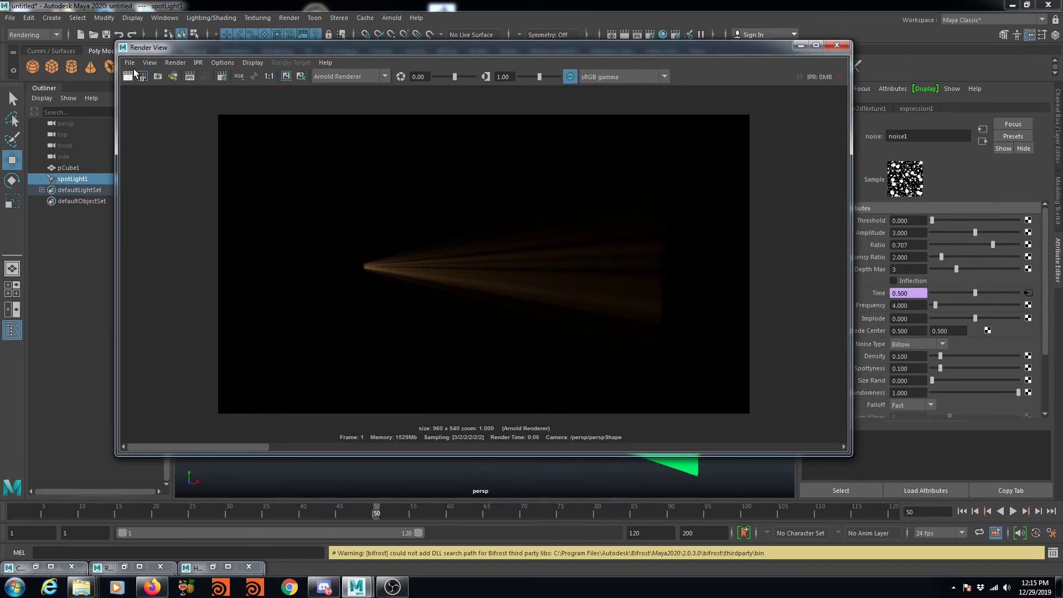
left_click(127, 77)
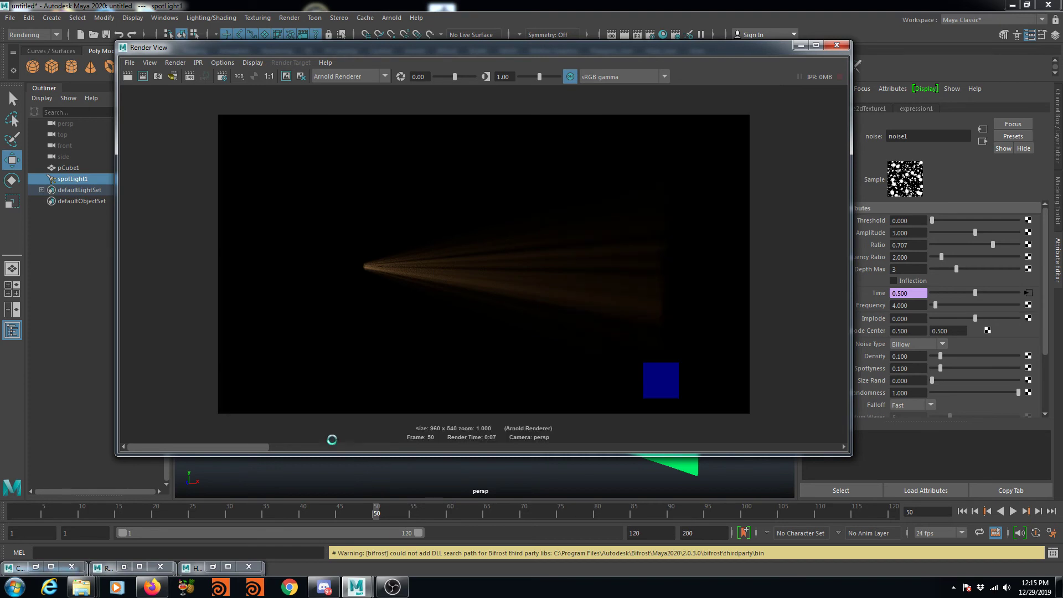
left_click_drag(268, 448, 532, 430)
scroll(472, 268, "up", 1)
scroll(472, 268, "up", 1)
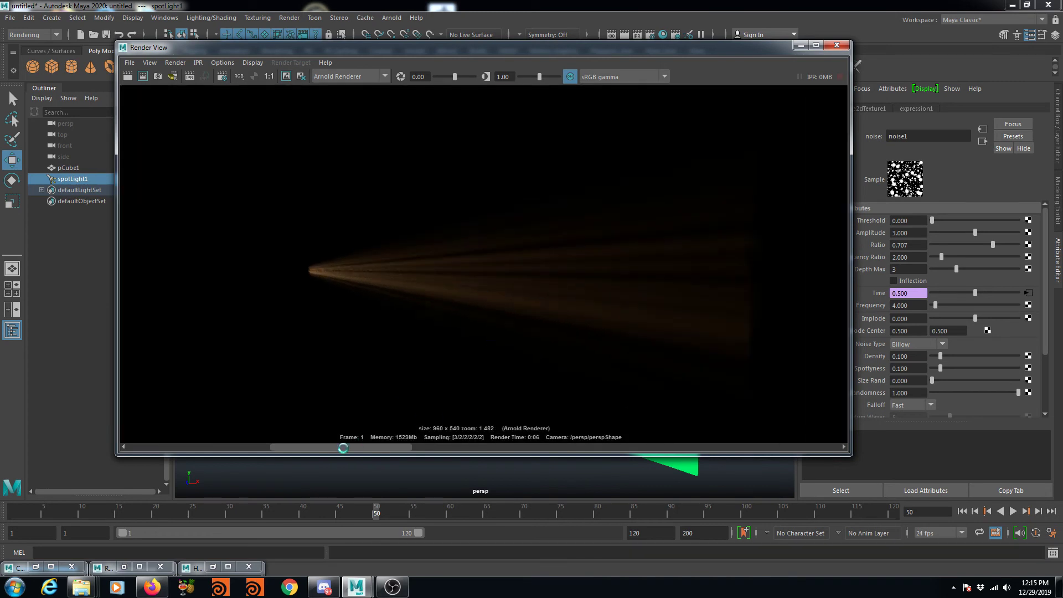
left_click_drag(343, 448, 292, 415)
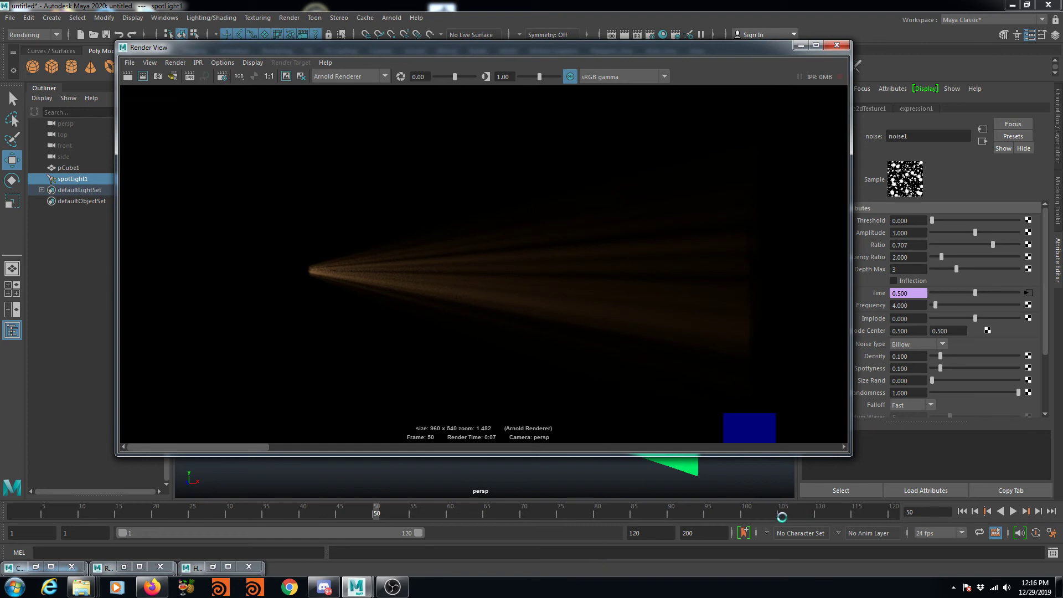
Keep the frame 50 render and render frame 100 for comparison
left_click(748, 512)
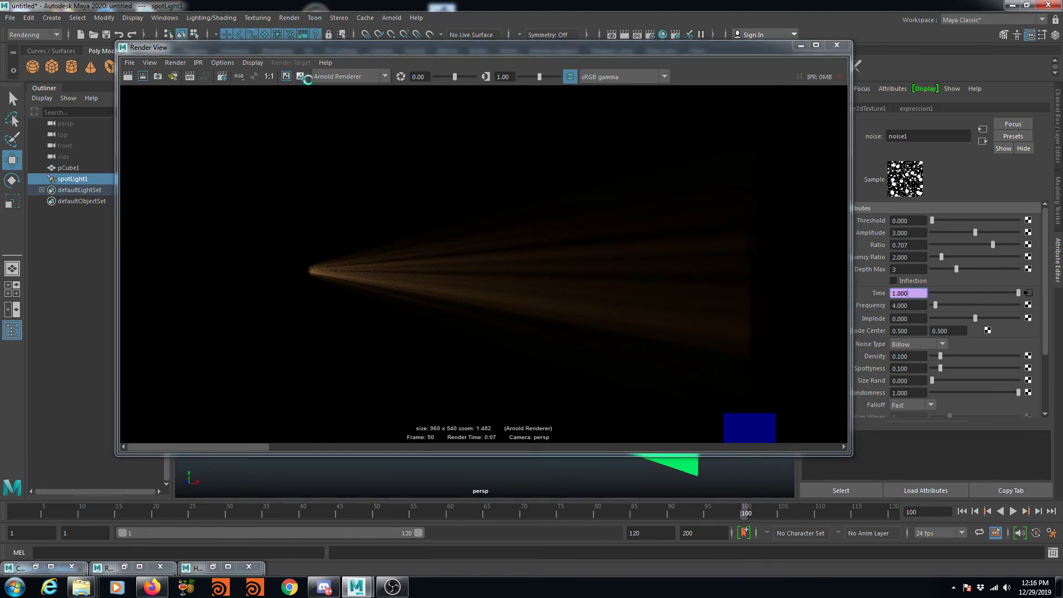
left_click(291, 78)
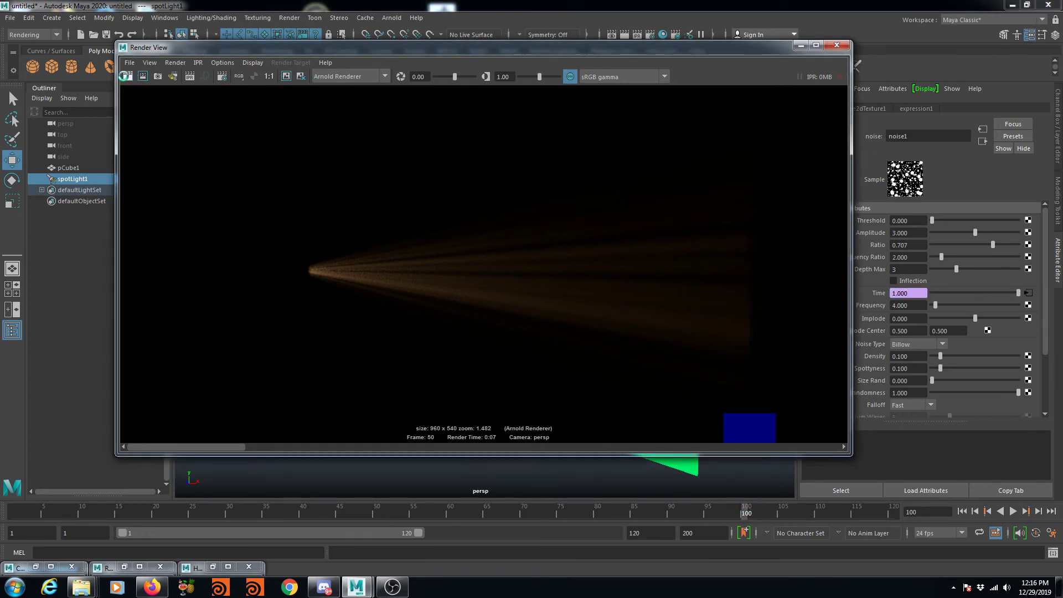
left_click(125, 77)
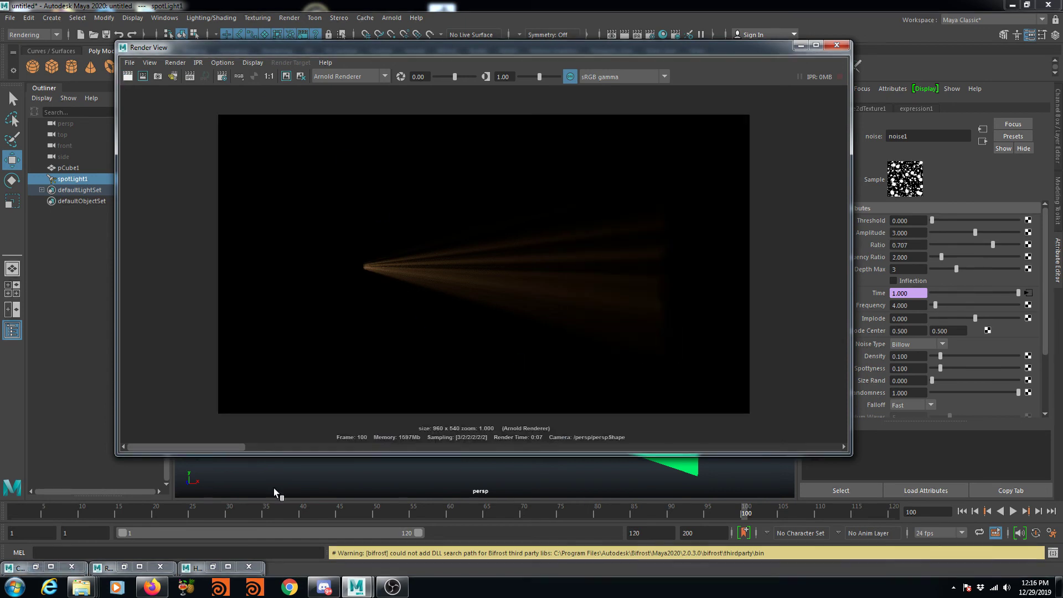
mouse_move(176, 451)
left_mouse_down()
mouse_move(421, 446)
mouse_move(185, 422)
mouse_move(387, 408)
mouse_move(186, 391)
mouse_move(384, 378)
mouse_move(181, 397)
left_mouse_up()
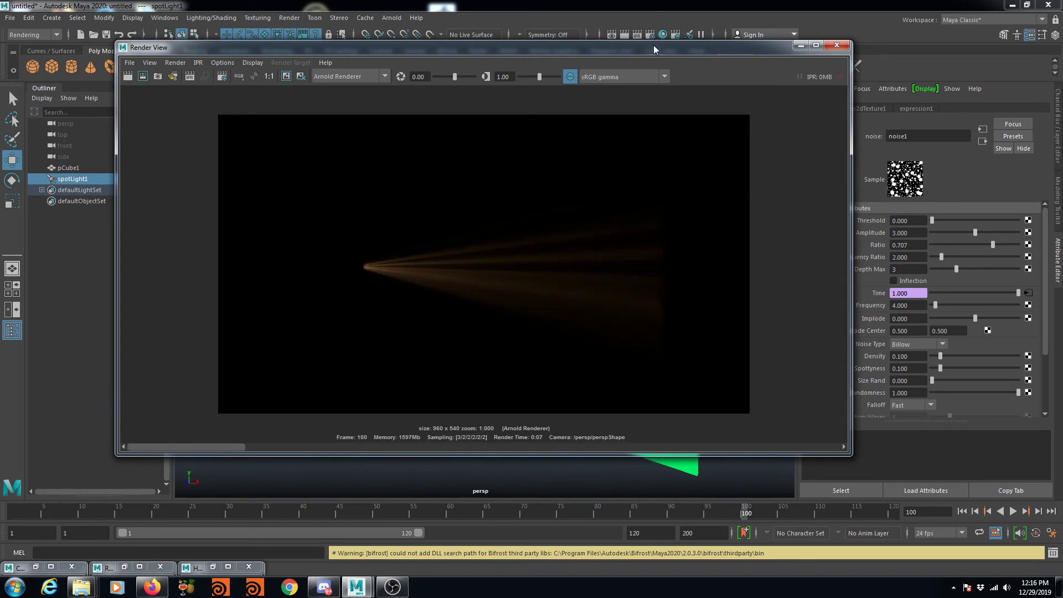
left_click_drag(653, 47, 610, 111)
Raise Arnold's Volume Indirect samples, expand Ray Depth, and test-render the beam
left_click(651, 35)
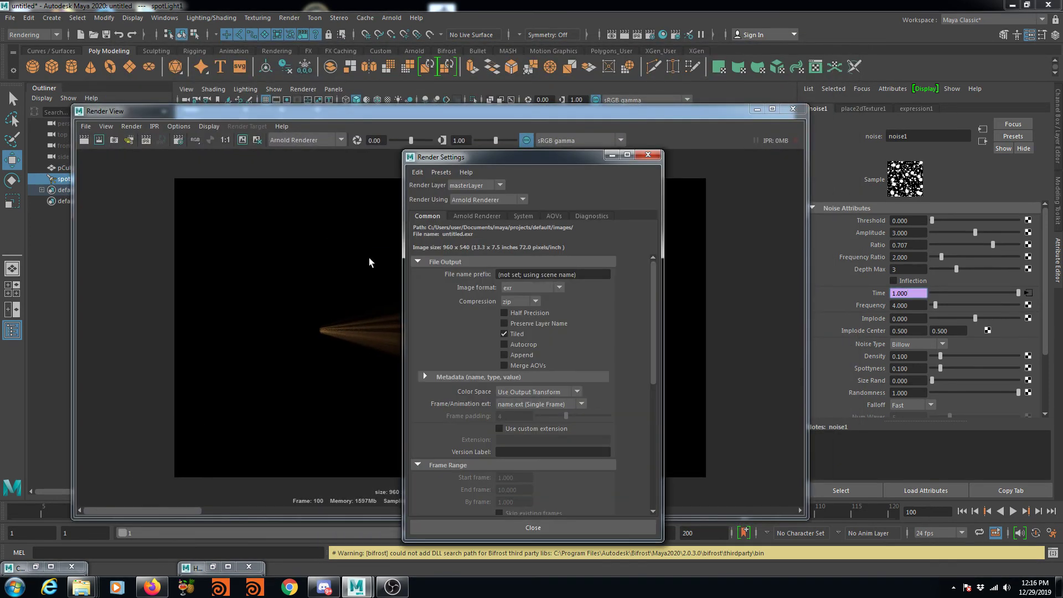
left_click(493, 217)
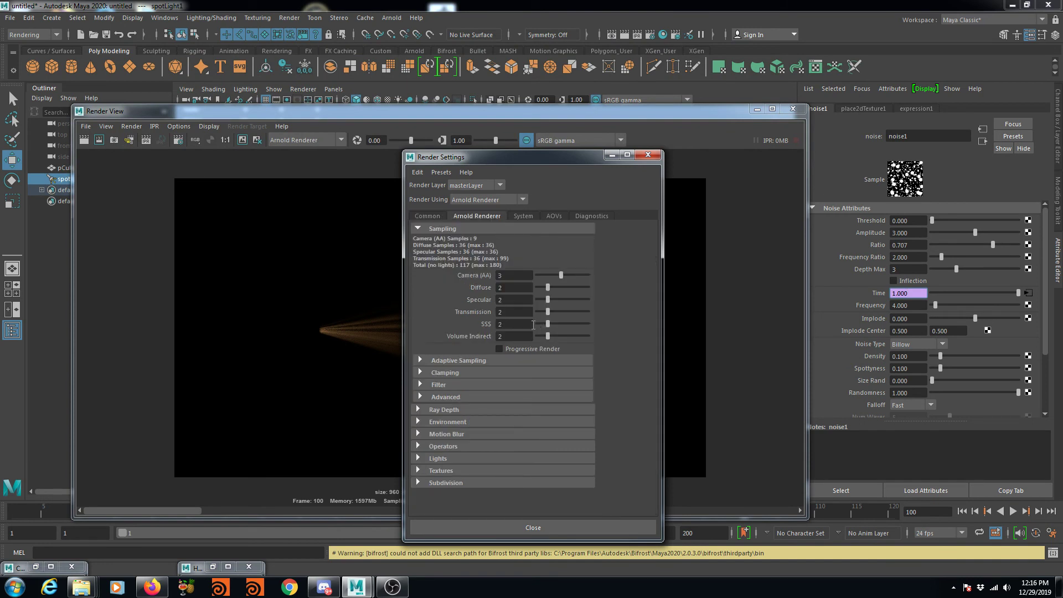
left_click(523, 336)
left_click_drag(554, 337, 557, 336)
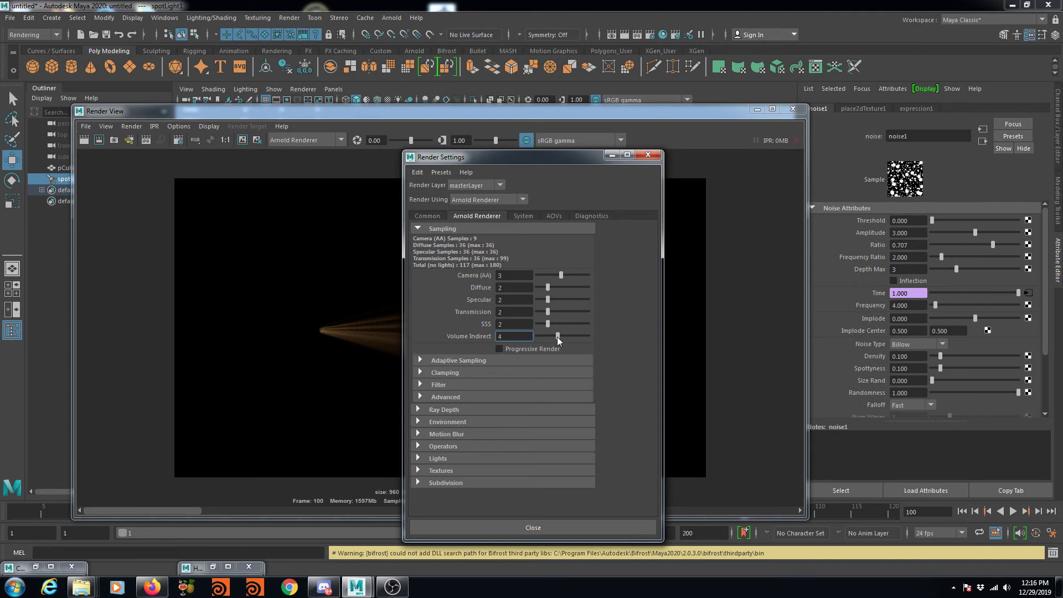
left_click(442, 411)
left_click(516, 472)
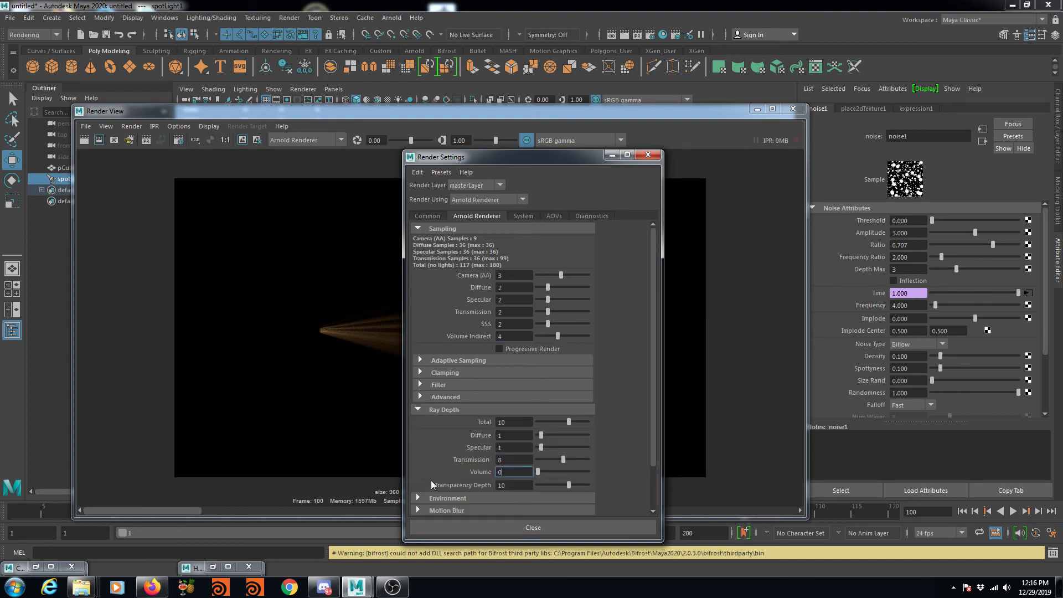
left_click(612, 155)
left_click(83, 141)
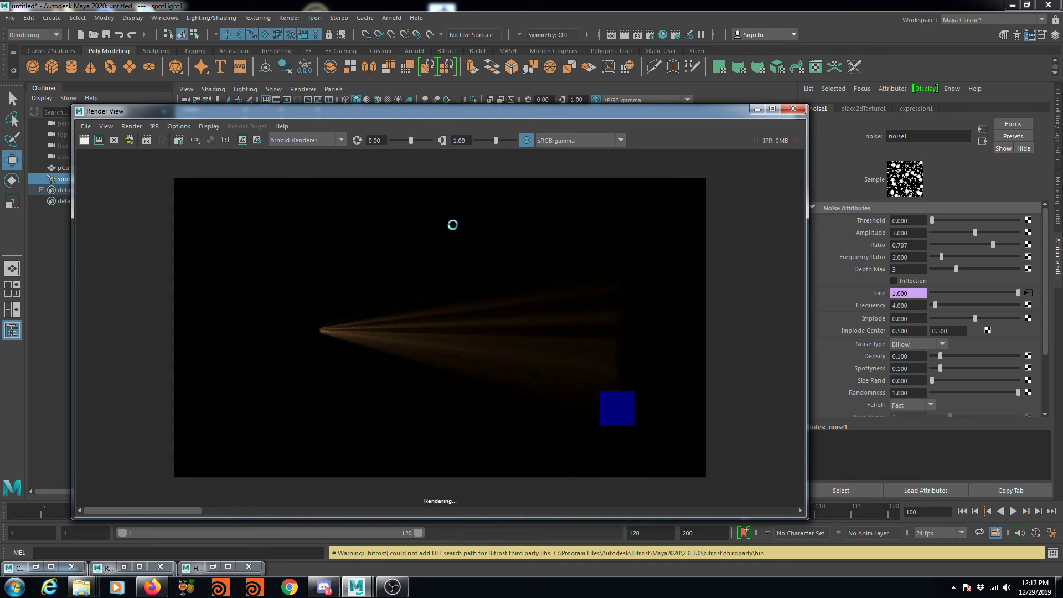
Set Ray Depth Volume to 0 and re-render the frame
left_click(650, 35)
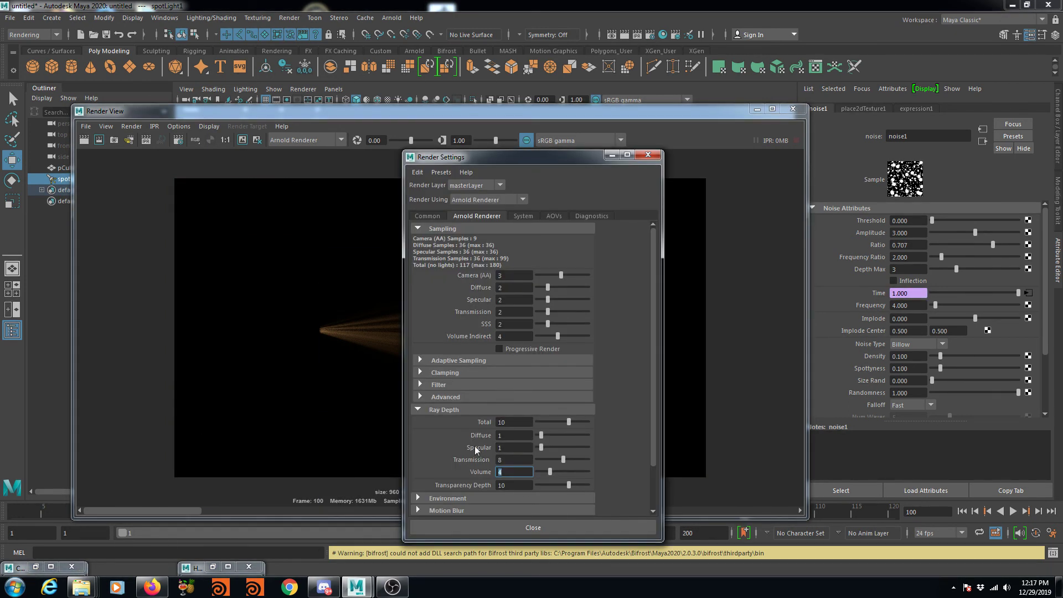
type("0")
key("Return")
left_click(291, 401)
left_click(242, 141)
mouse_move(138, 512)
left_mouse_down()
mouse_move(304, 502)
mouse_move(77, 515)
left_mouse_up()
left_click_drag(280, 311, 411, 389)
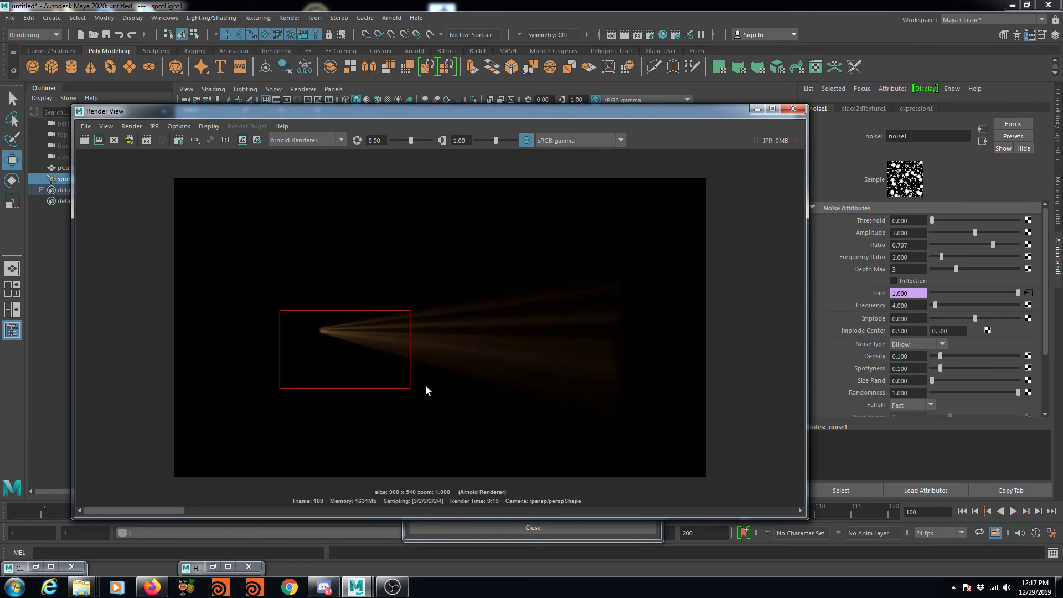
left_click(98, 141)
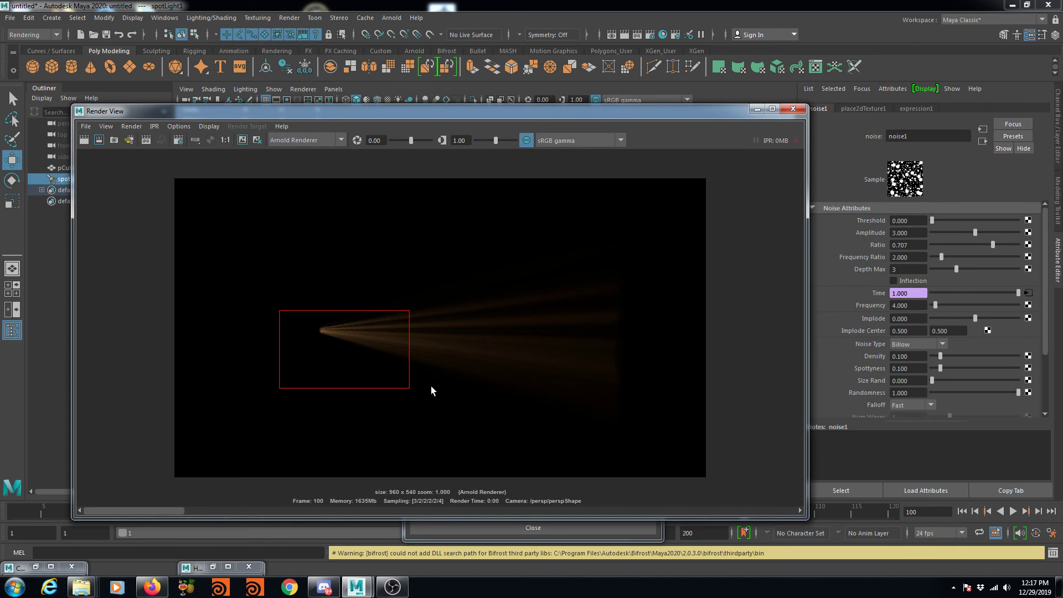
Set Camera AA samples to 4, lower Volume Indirect, and re-render the region around the cone
left_click(650, 35)
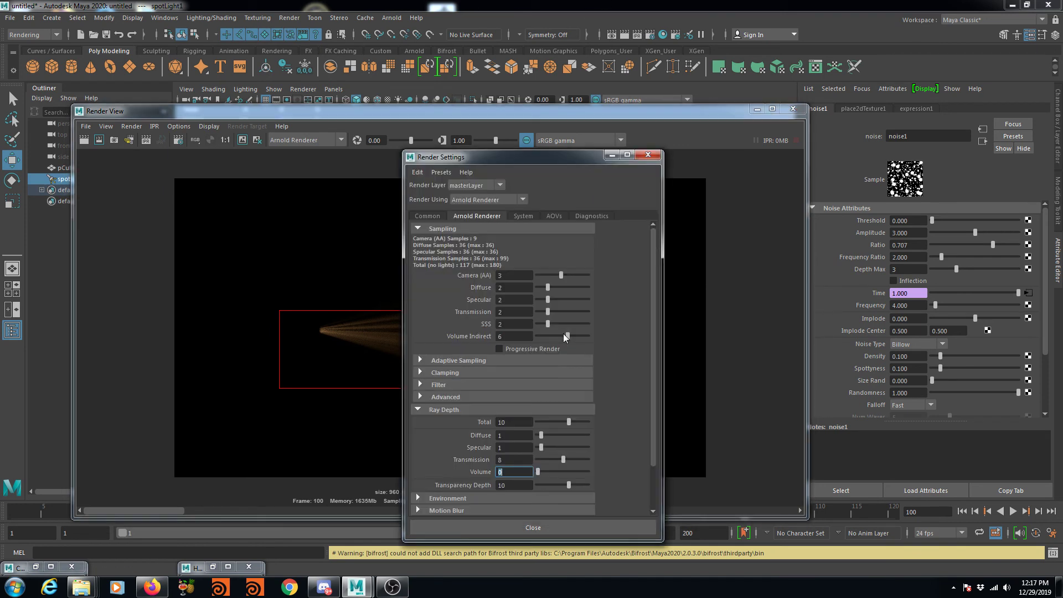
left_click(99, 140)
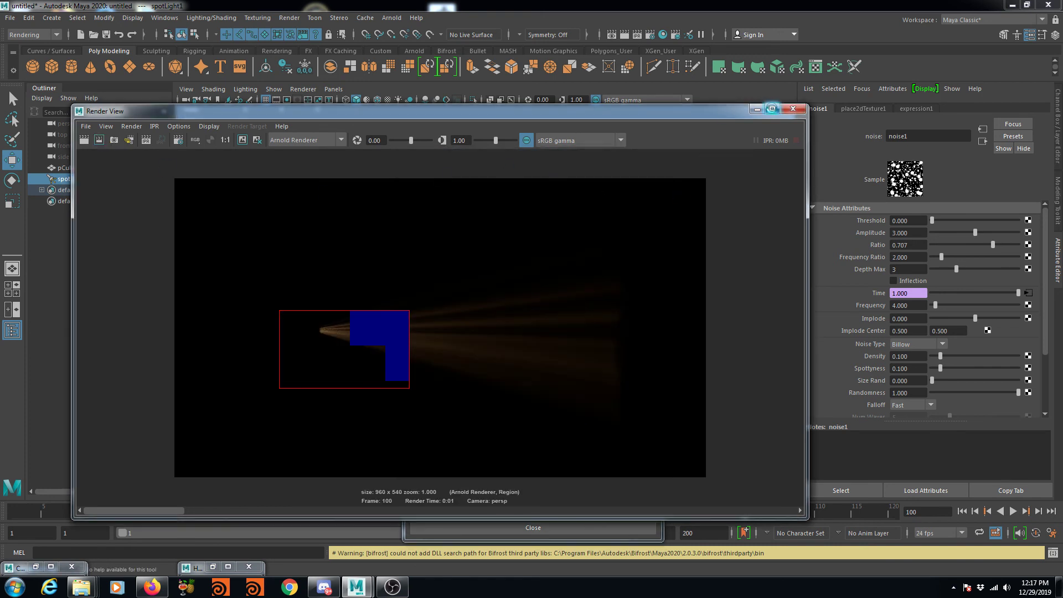
left_click(652, 36)
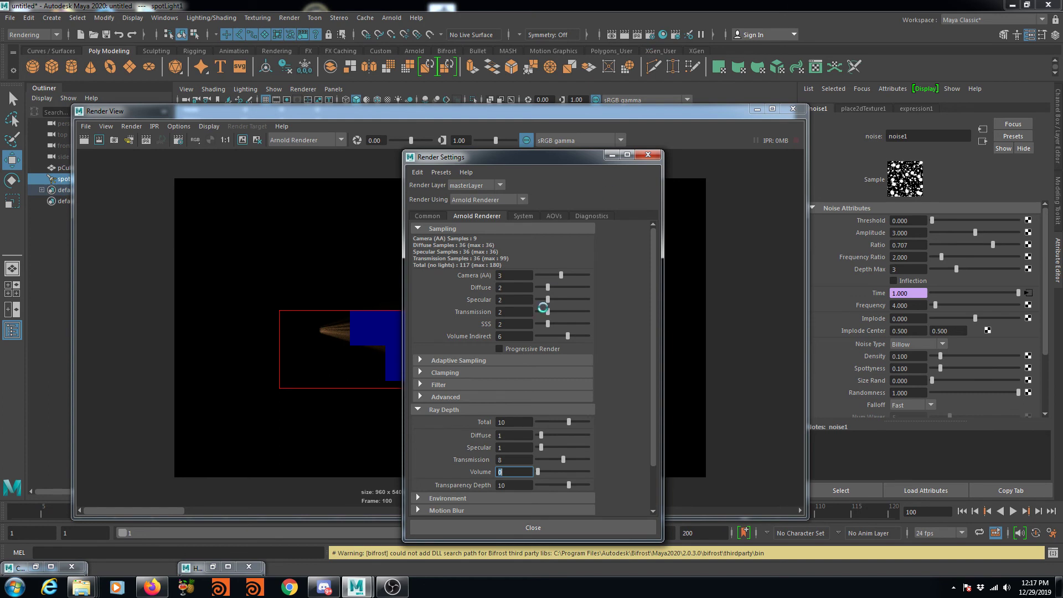
left_click_drag(561, 335, 549, 334)
left_click_drag(564, 272, 565, 273)
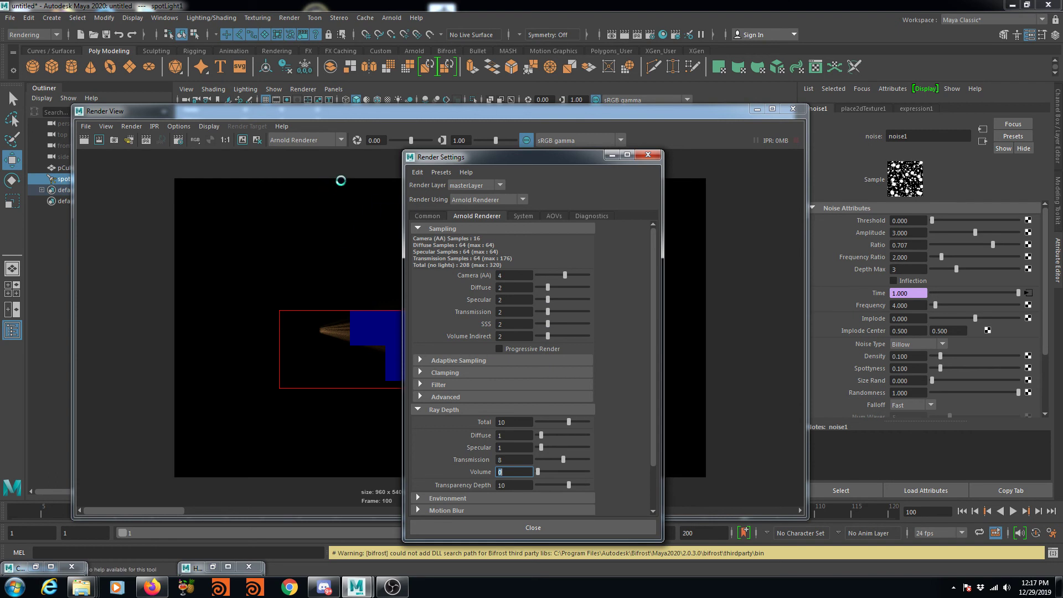
left_click(333, 117)
left_click(98, 141)
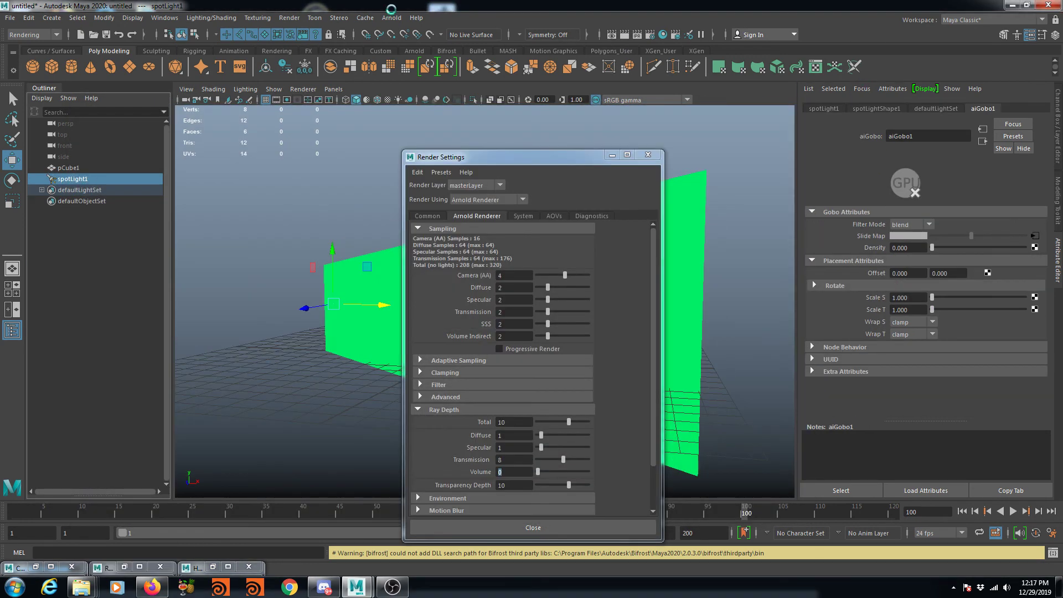
Launch the Arnold interactive render view and move it and Render Settings aside
left_click(392, 18)
left_click(410, 38)
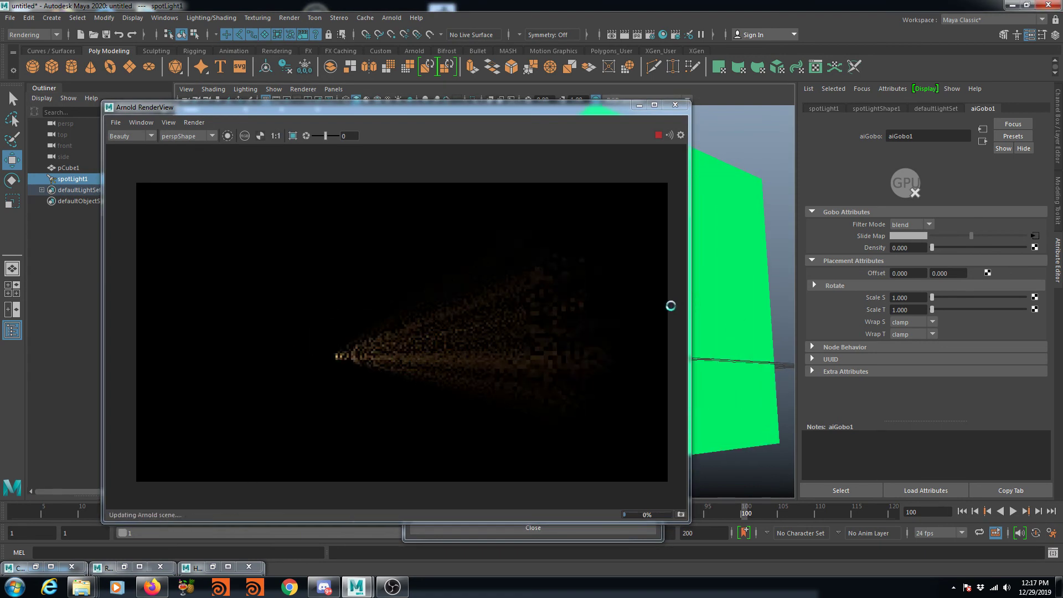
mouse_move(670, 306)
left_mouse_down("alt")
mouse_move(715, 379)
mouse_move(702, 375)
mouse_move(750, 346)
left_mouse_up("alt")
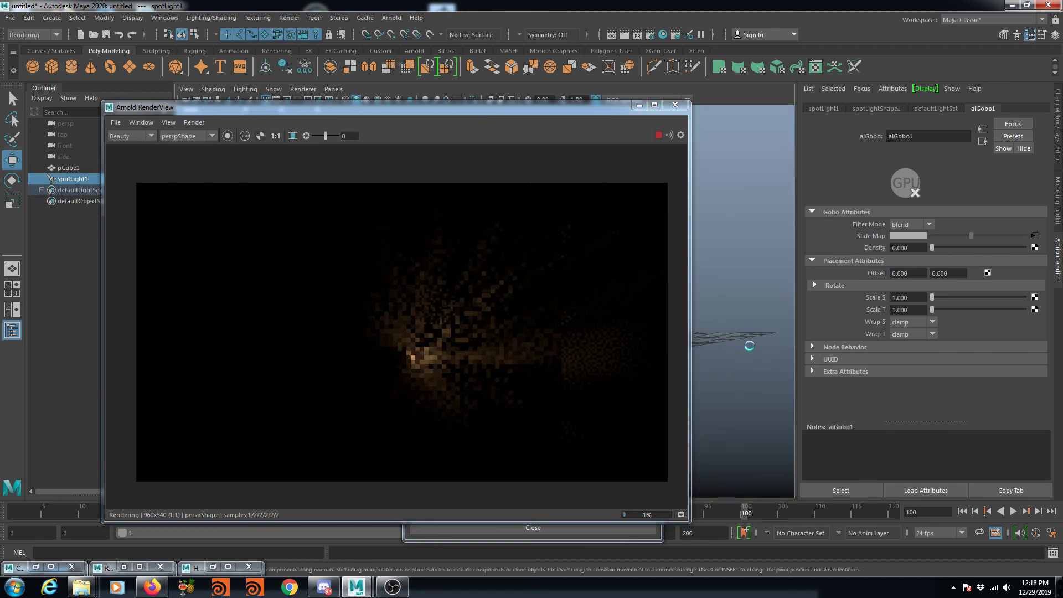
left_click_drag(388, 107, 180, 105)
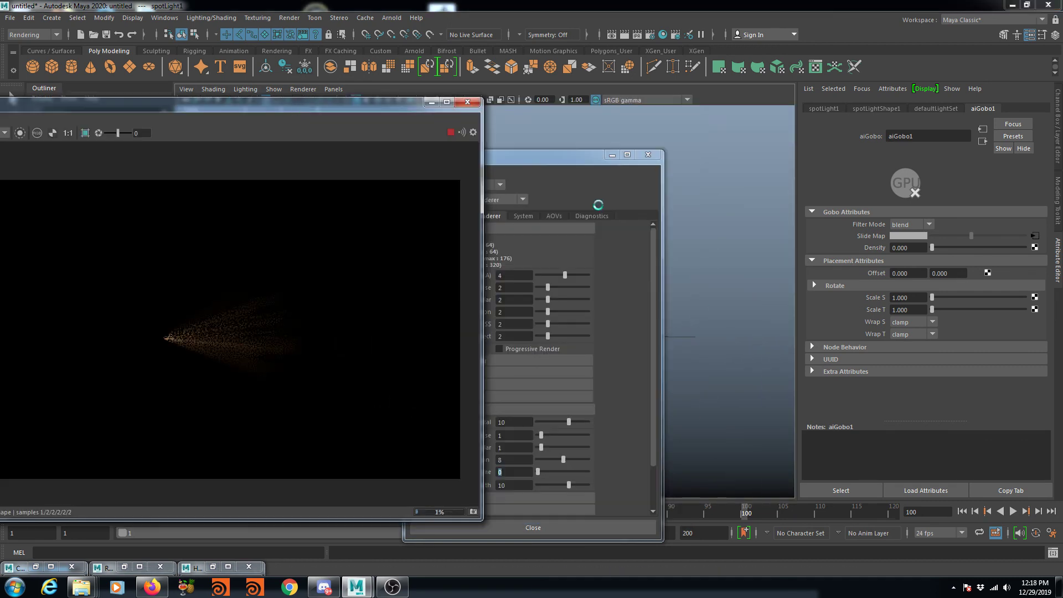
left_click(612, 155)
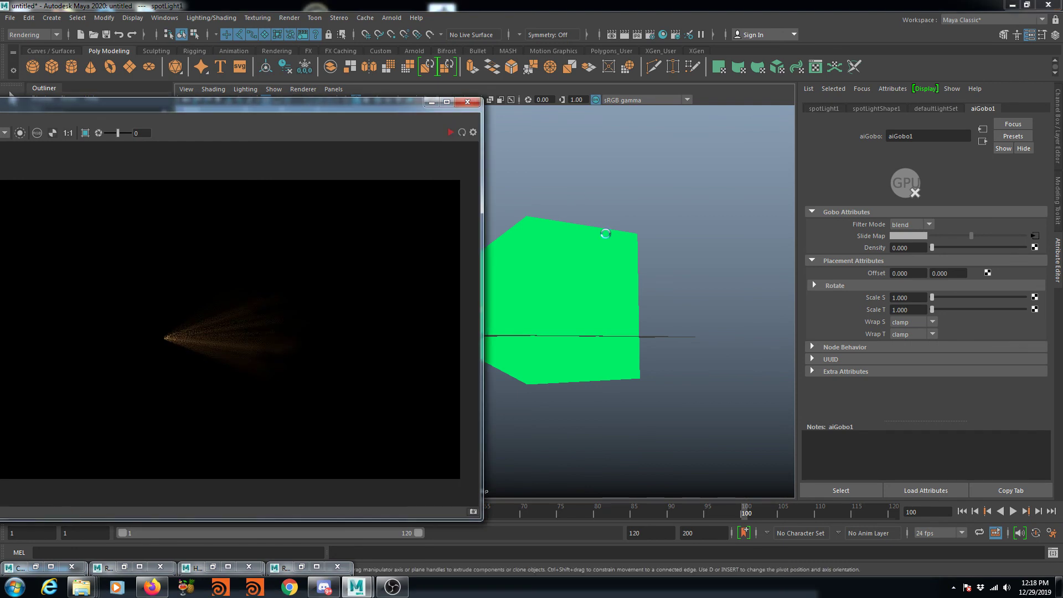
Adjust the cube's front face and orbit to inspect the green slab from other sides
right_click_drag(597, 259, 599, 294)
left_click(612, 313)
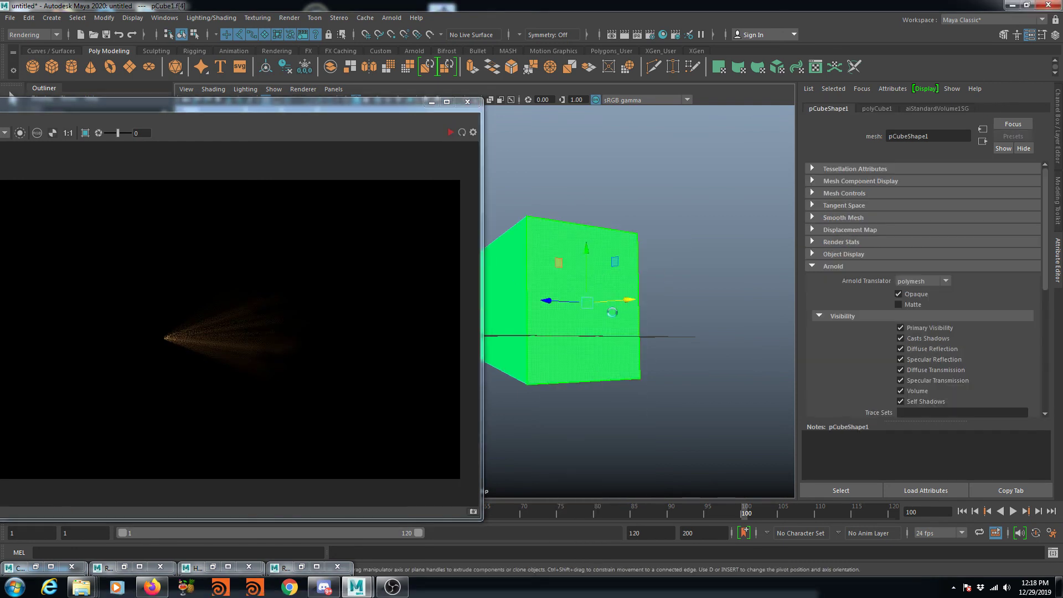
left_click_drag(587, 302, 715, 299)
key("w")
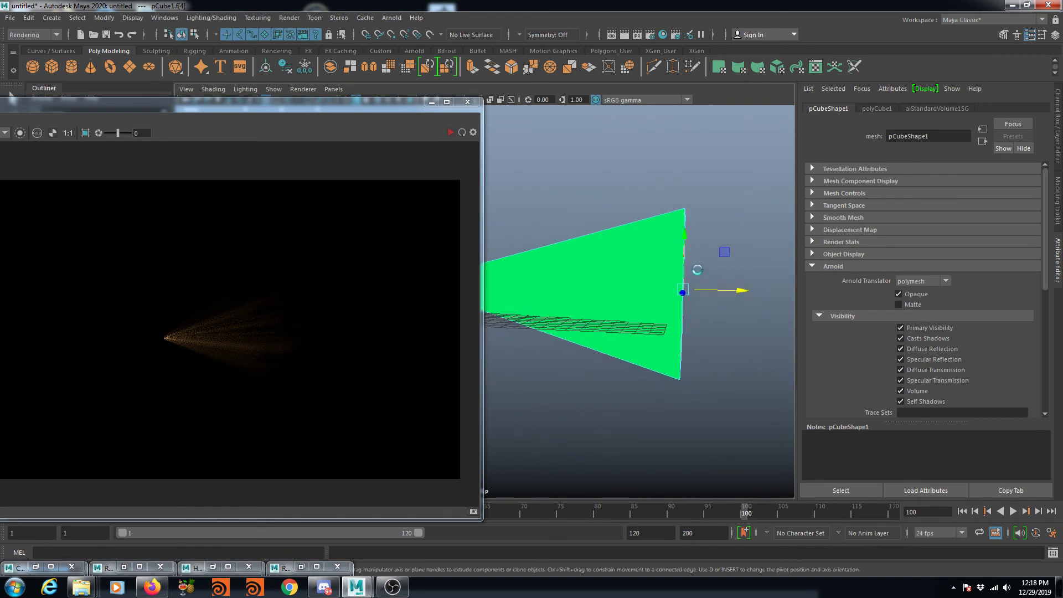
mouse_move(698, 343)
left_mouse_down("alt")
mouse_move(658, 338)
mouse_move(685, 321)
left_mouse_up("alt")
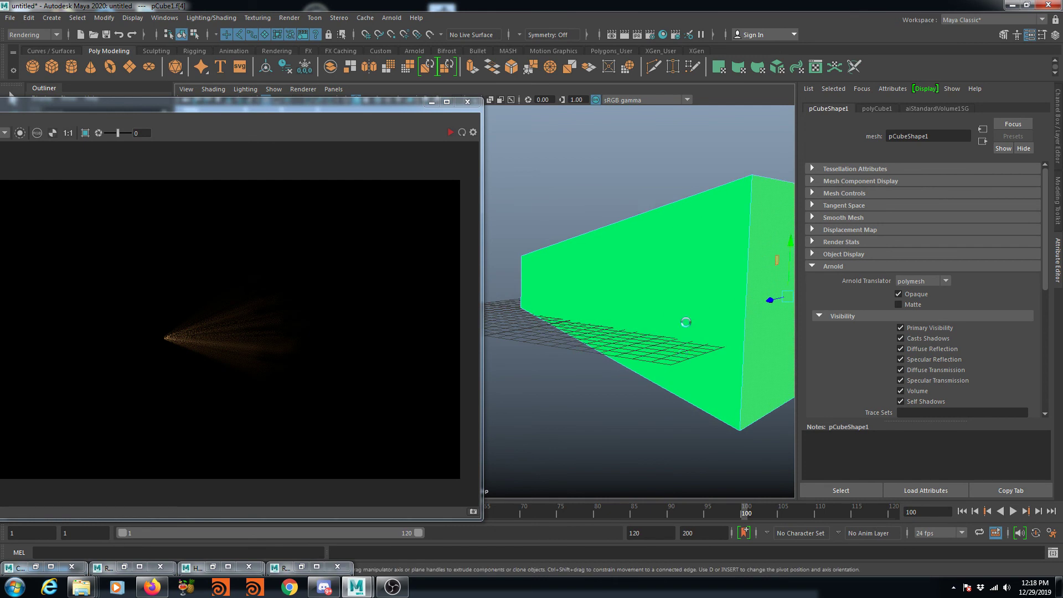
right_click_drag(690, 252, 720, 233)
mouse_move(701, 258)
left_mouse_down("alt")
mouse_move(743, 244)
mouse_move(637, 249)
left_mouse_up("alt")
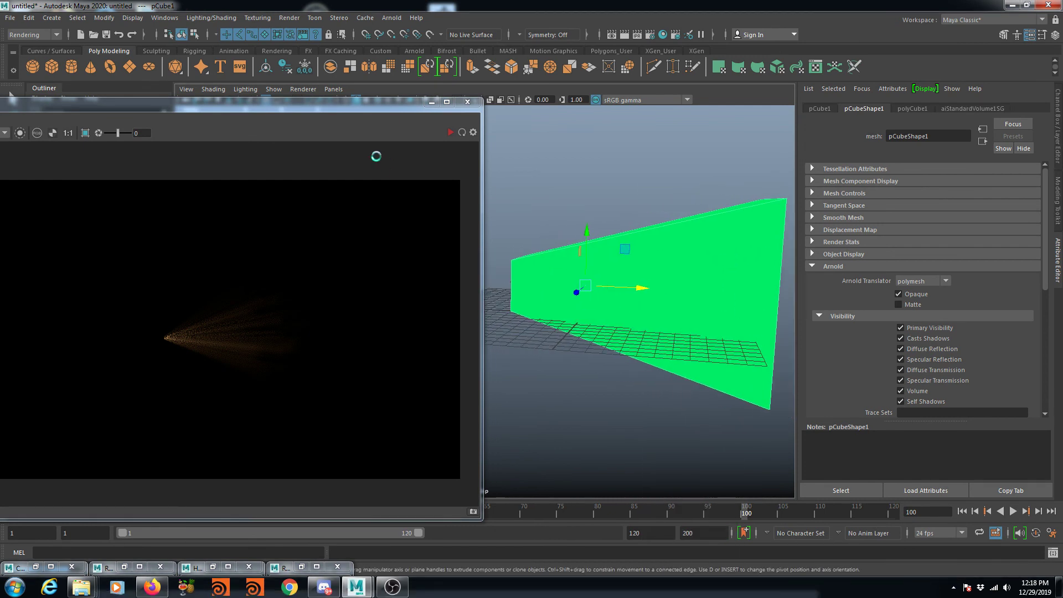
left_click_drag(342, 106, 515, 242)
Select spotLight1, re-render from a new angle, and reach noise1 through the aiGobo1 Slide Map
left_click(80, 178)
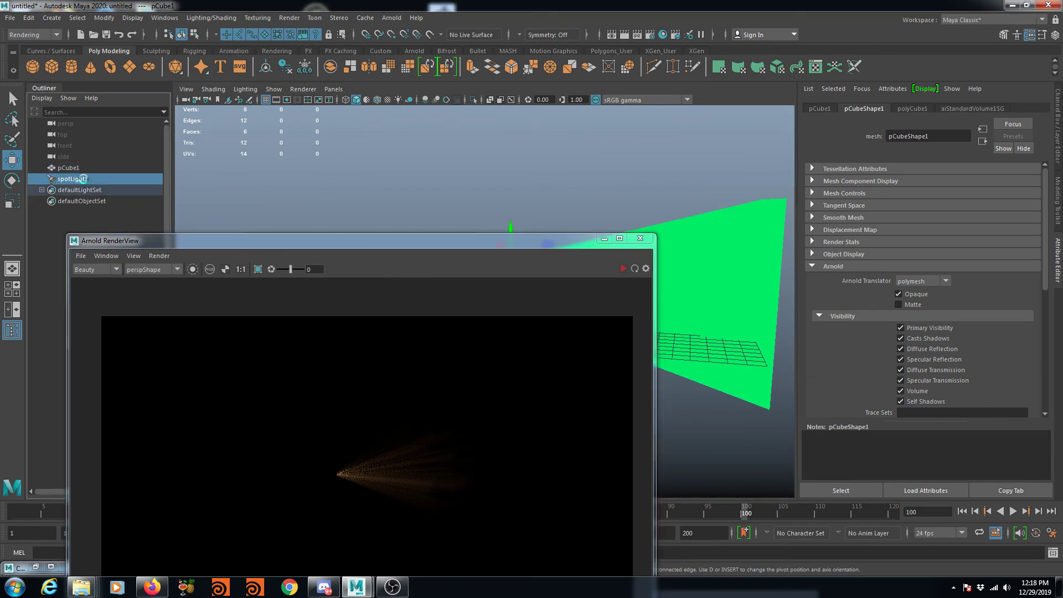
left_click_drag(325, 242, 292, 123)
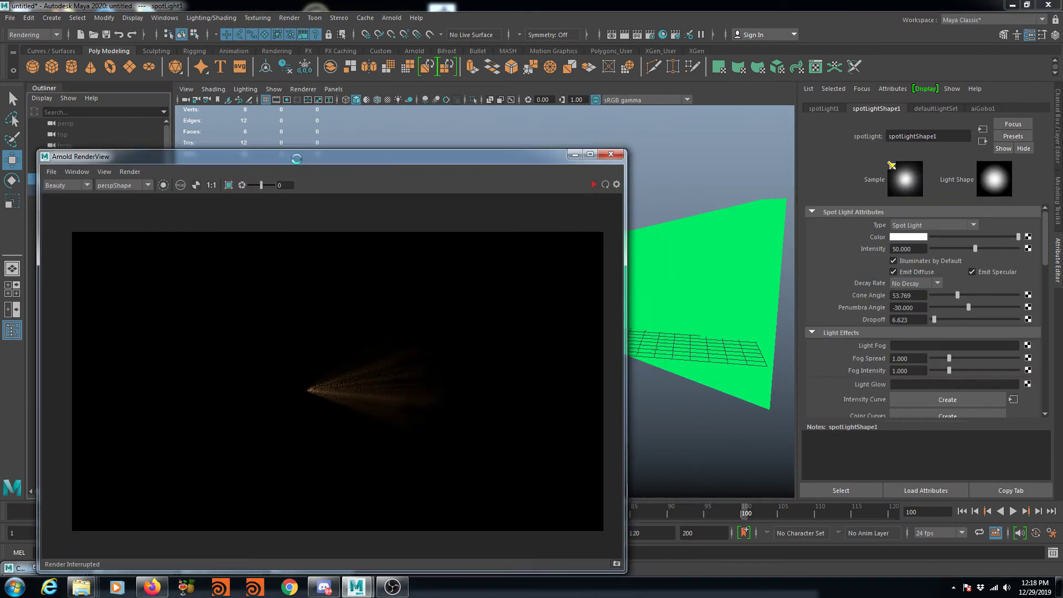
mouse_move(590, 280)
left_mouse_down("alt")
mouse_move(670, 292)
mouse_move(718, 314)
mouse_move(580, 337)
mouse_move(755, 325)
mouse_move(515, 348)
mouse_move(624, 325)
mouse_move(605, 322)
left_mouse_up("alt")
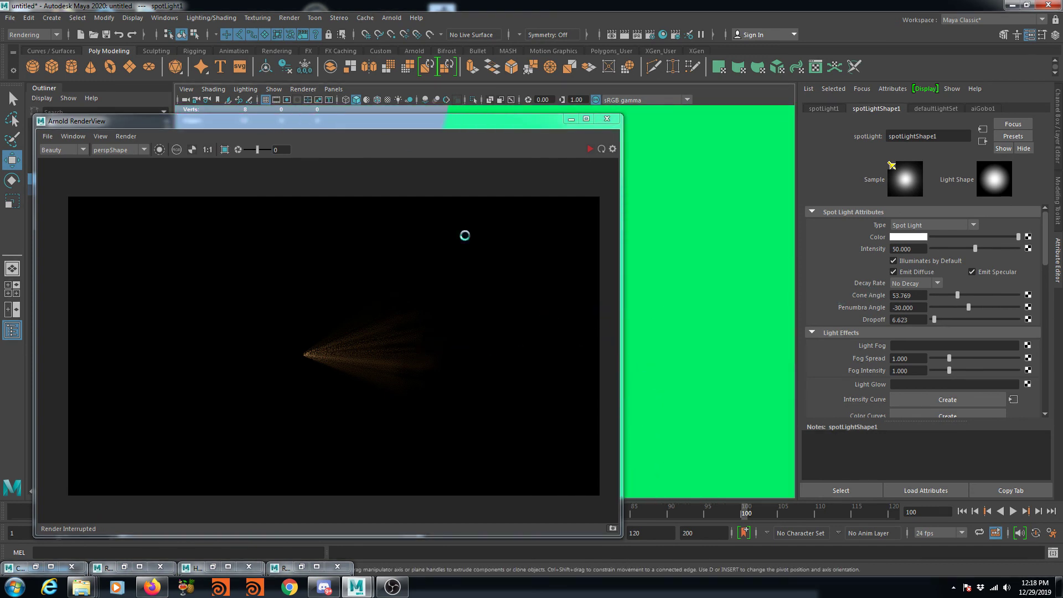
left_click(589, 148)
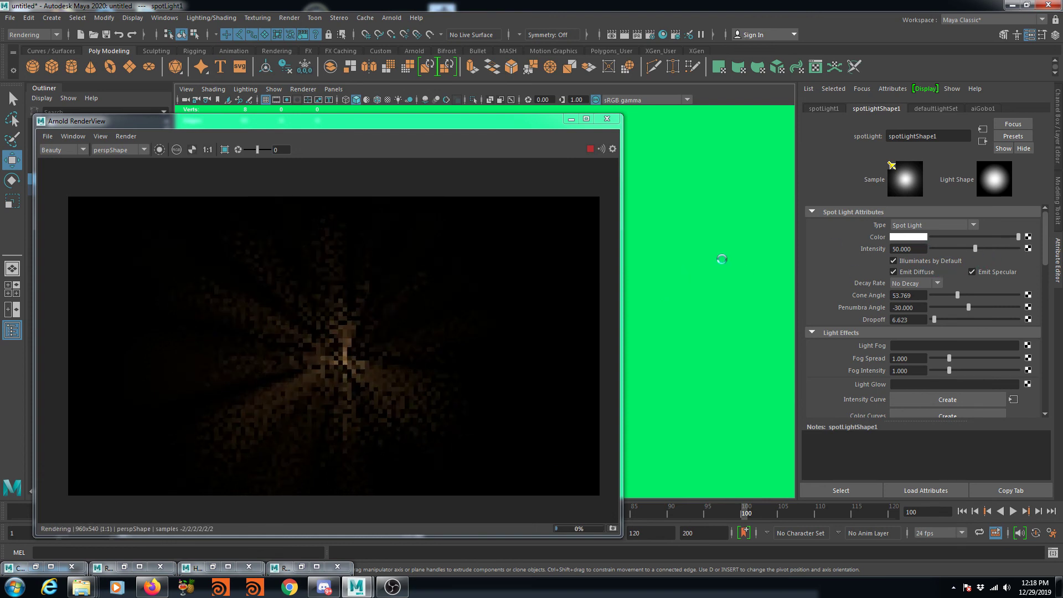
left_click(985, 108)
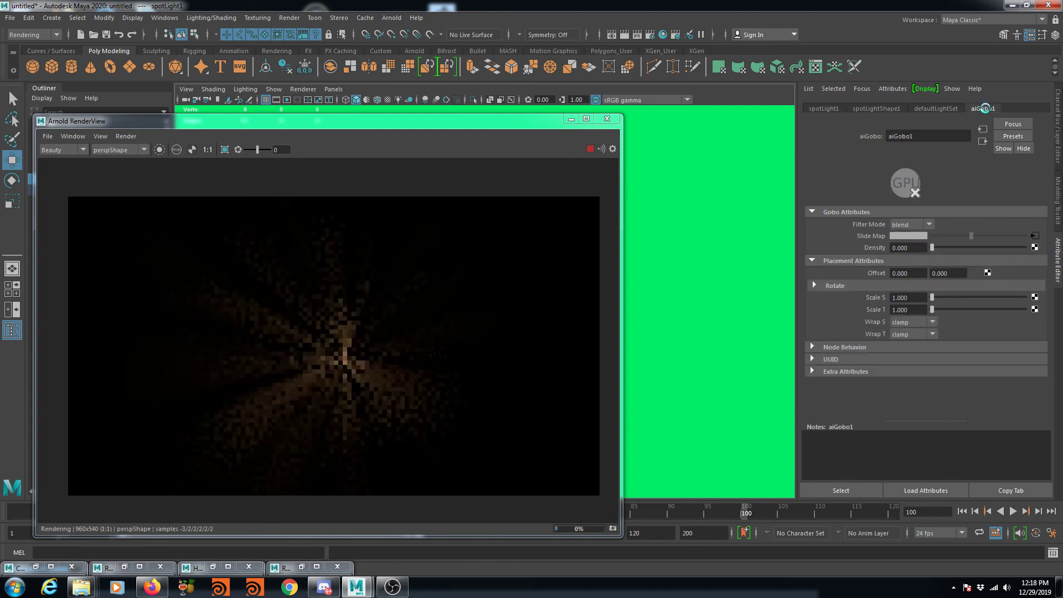
left_click(1034, 238)
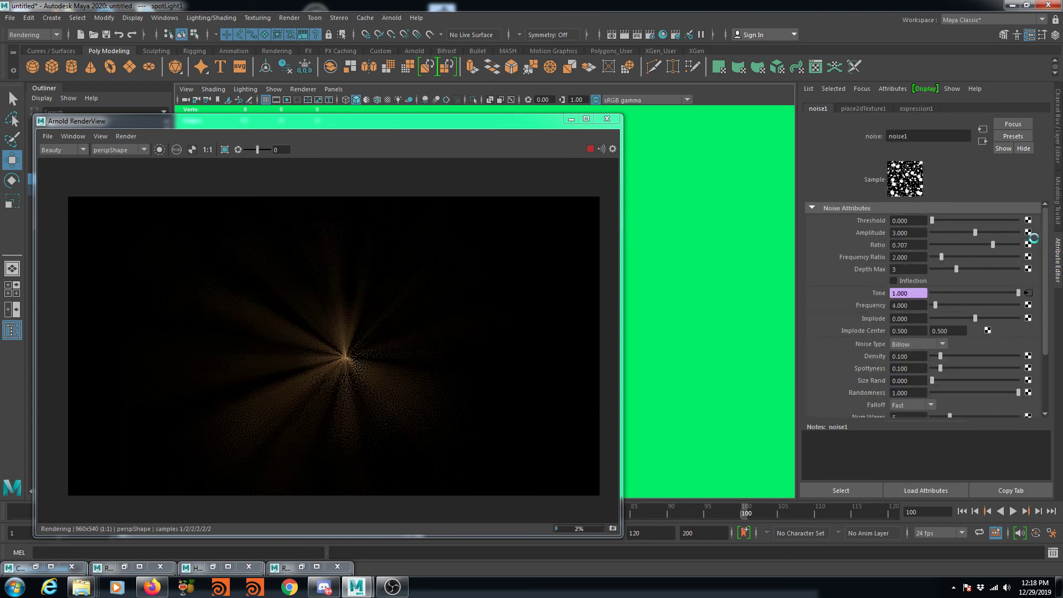
Set the noise amplitude to 2 and density to 0.3
left_click(913, 233)
type("2")
key("Return")
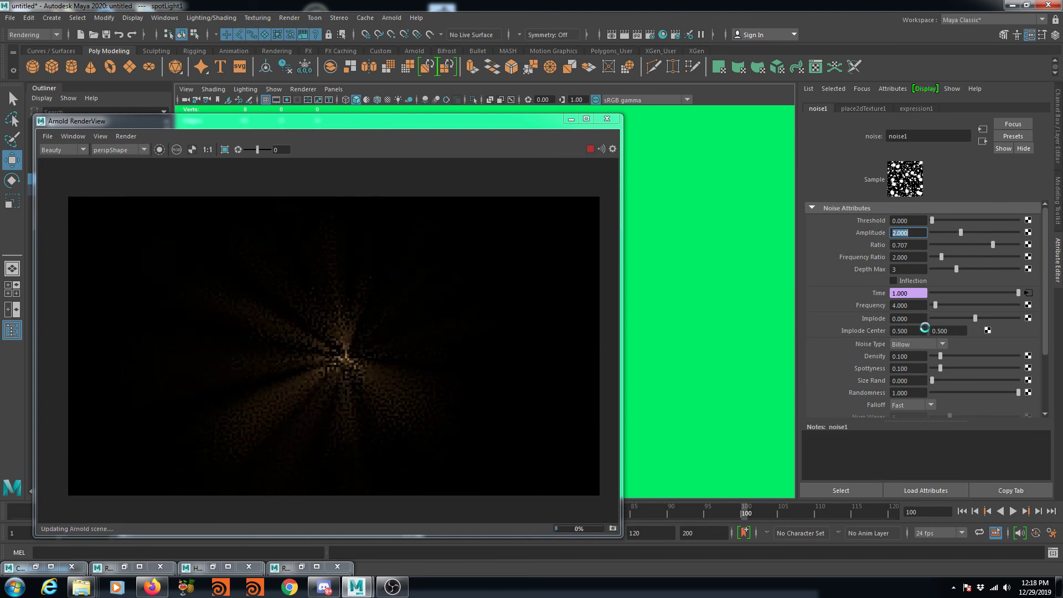
left_click(919, 356)
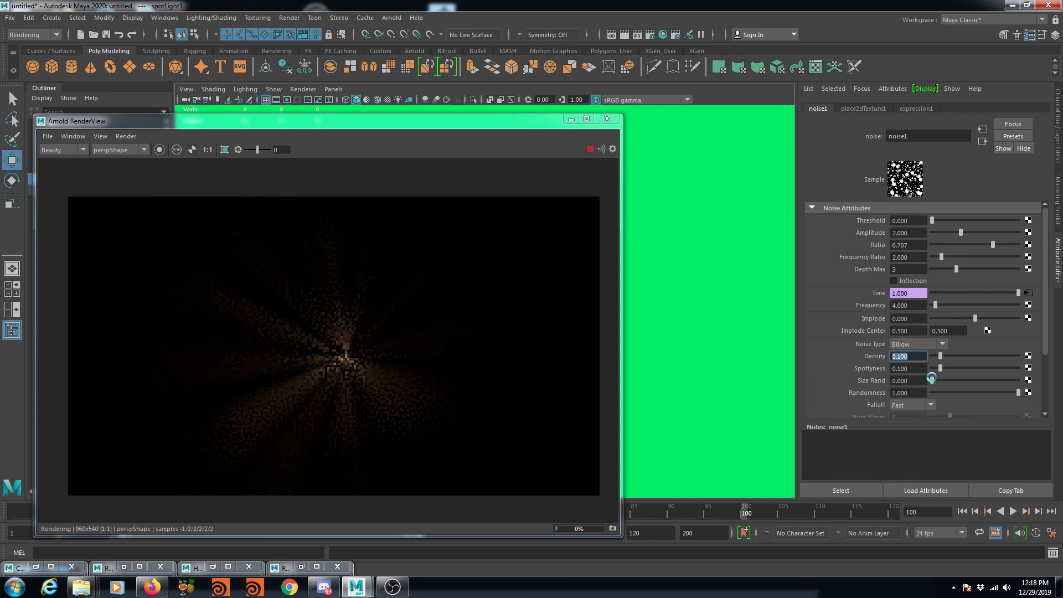
type("0.3")
key("Return")
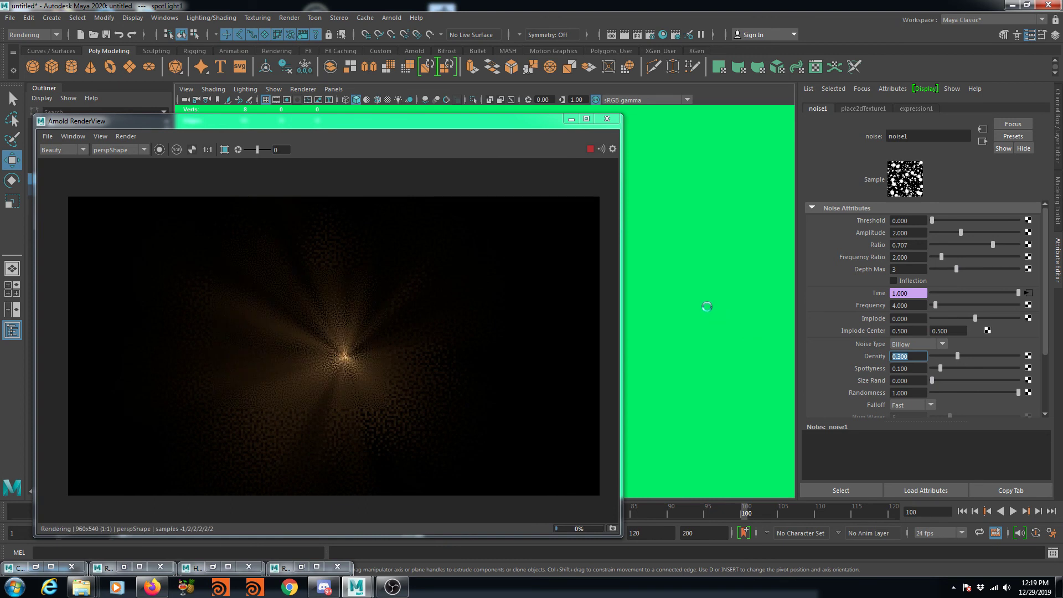
Try the Wave and Wispy noise types, settling on Perlin Noise
left_click(917, 344)
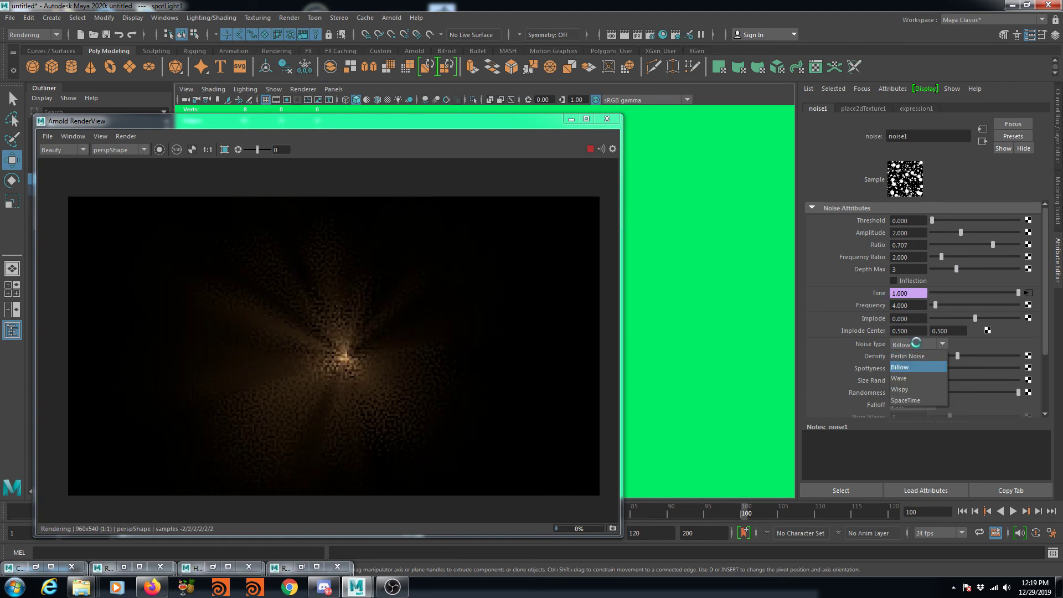
left_click(903, 356)
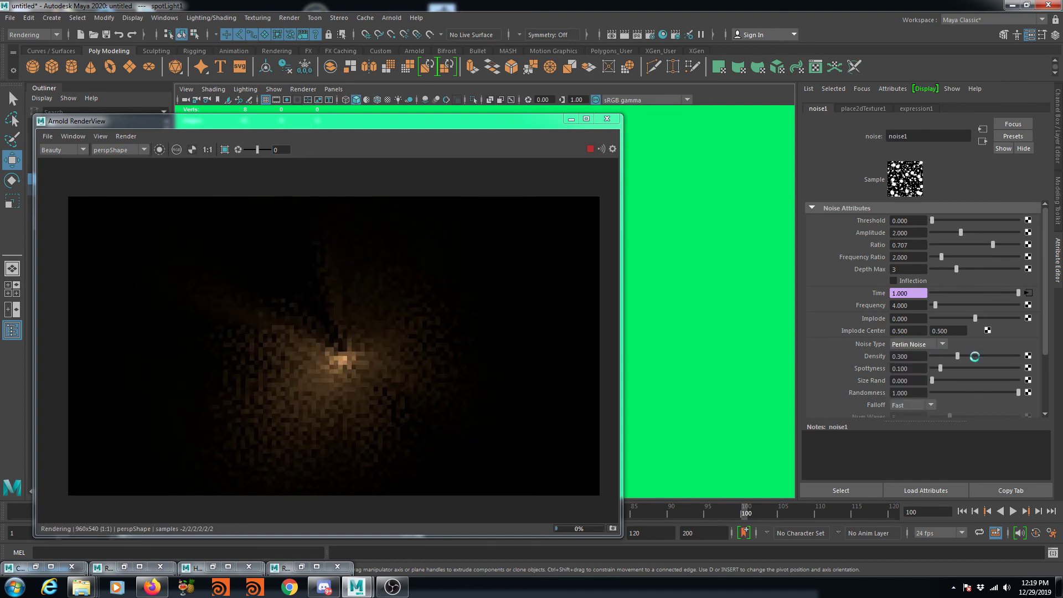
left_click(937, 344)
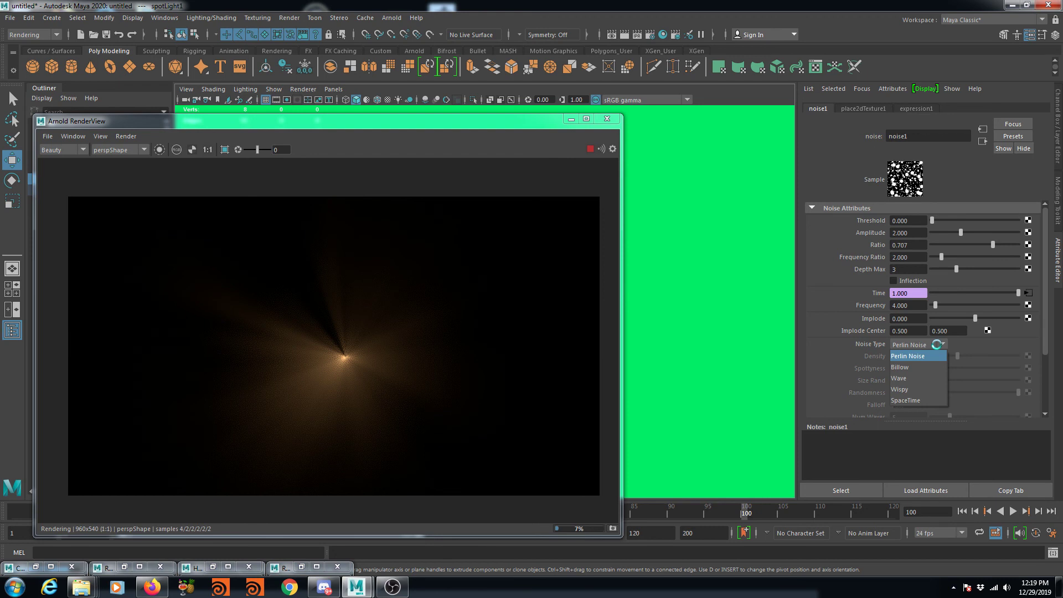
left_click(908, 378)
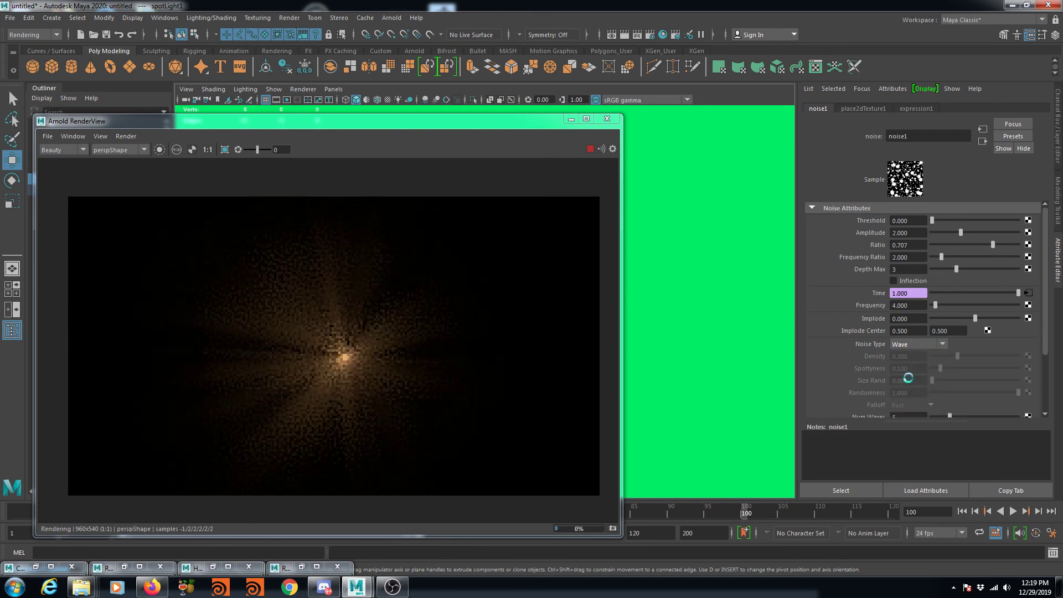
left_click(923, 345)
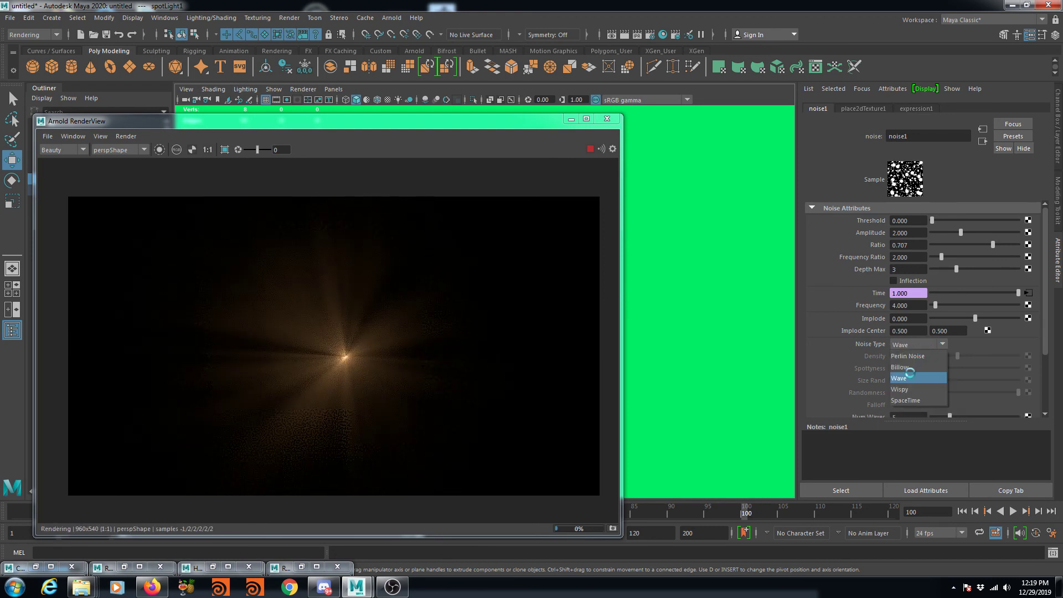
left_click(905, 391)
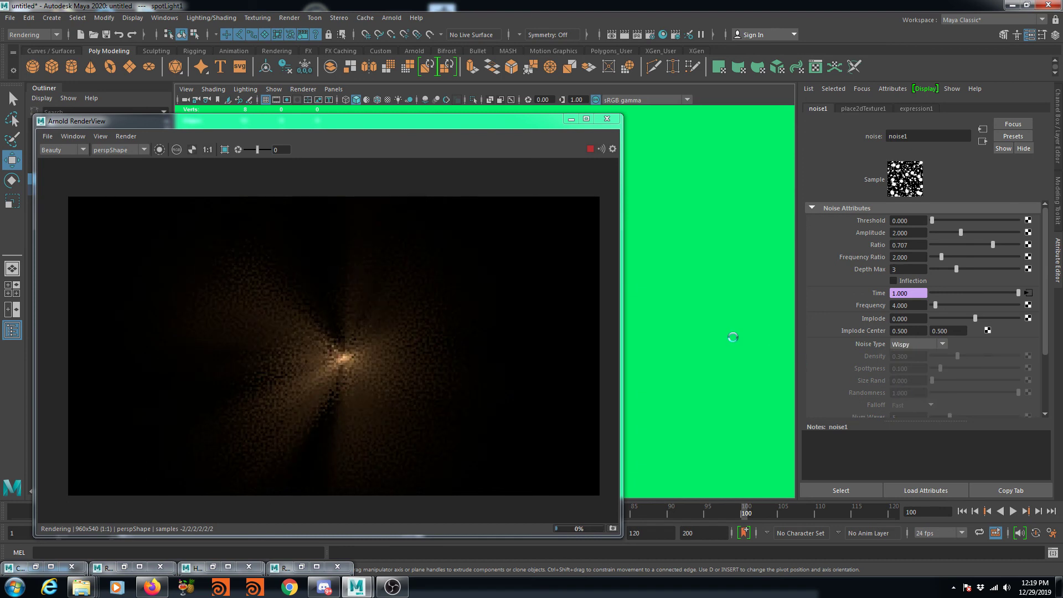
left_click(927, 345)
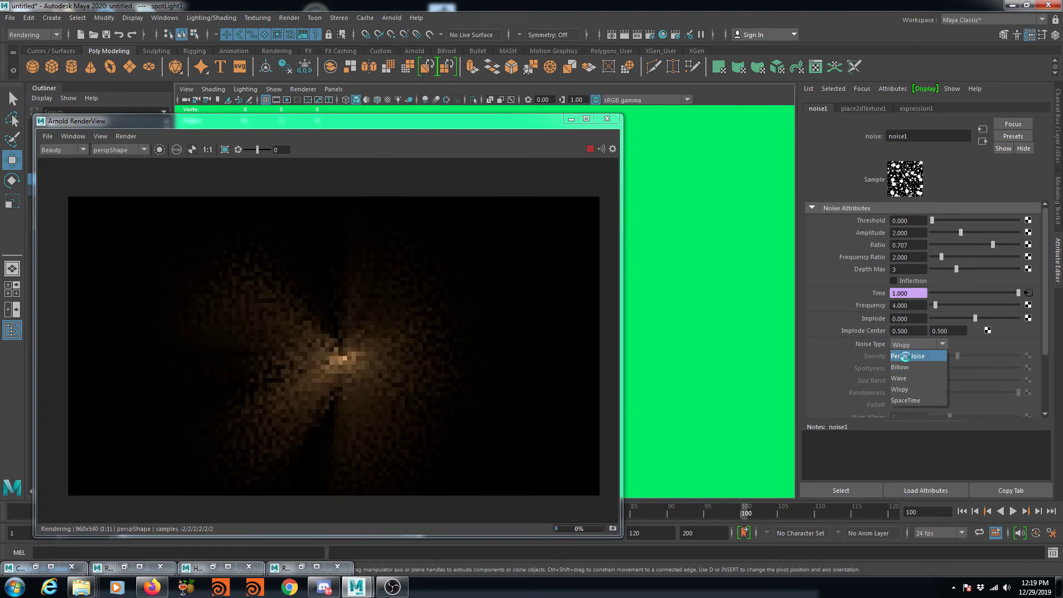
left_click(905, 356)
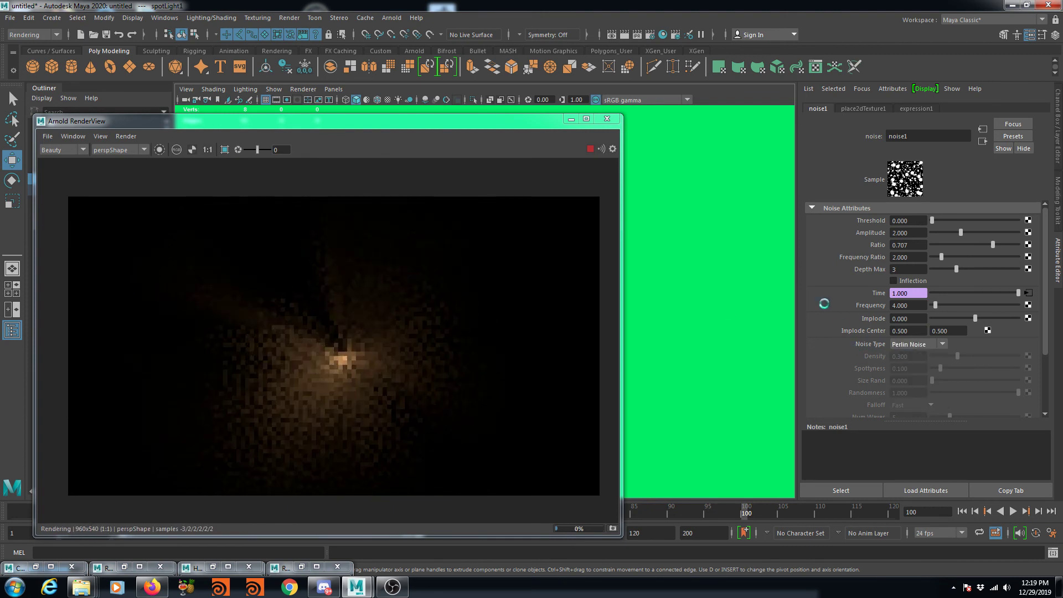
Set the noise frequency to 6, then to 12
left_click(894, 305)
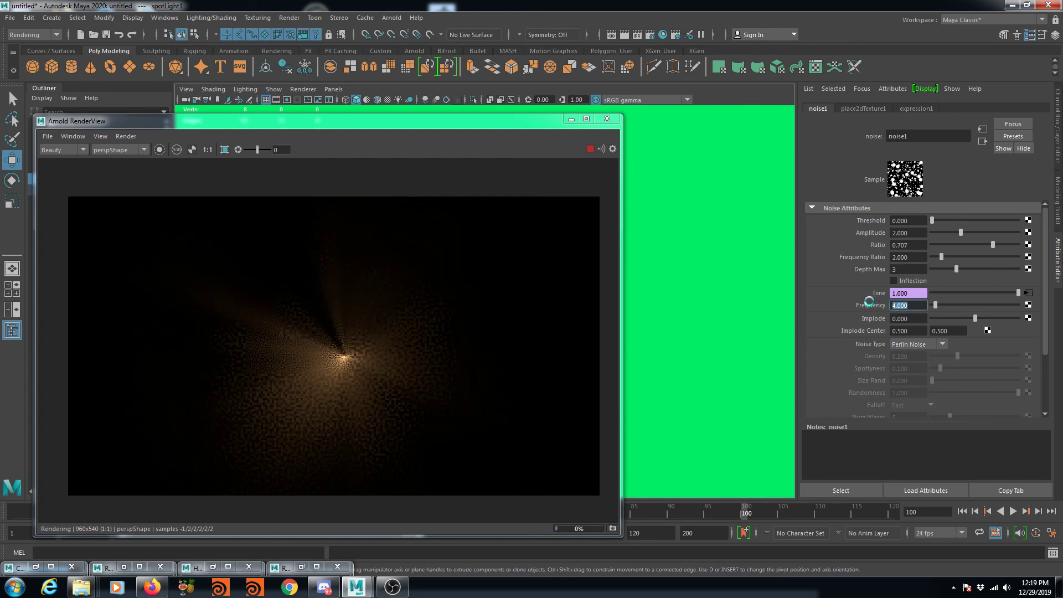
type("6")
key("Return")
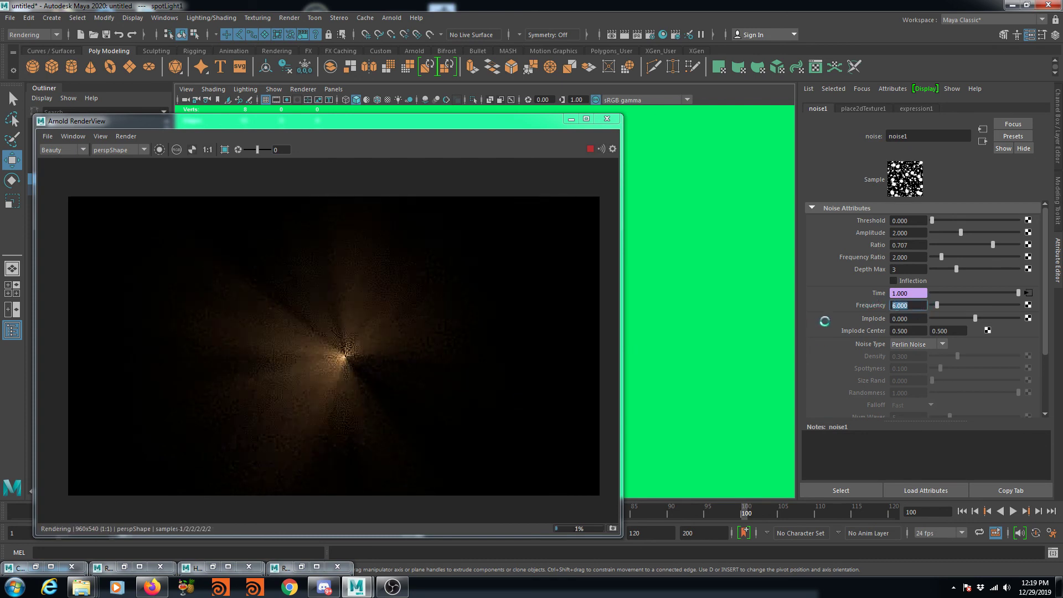
type("12")
key("Return")
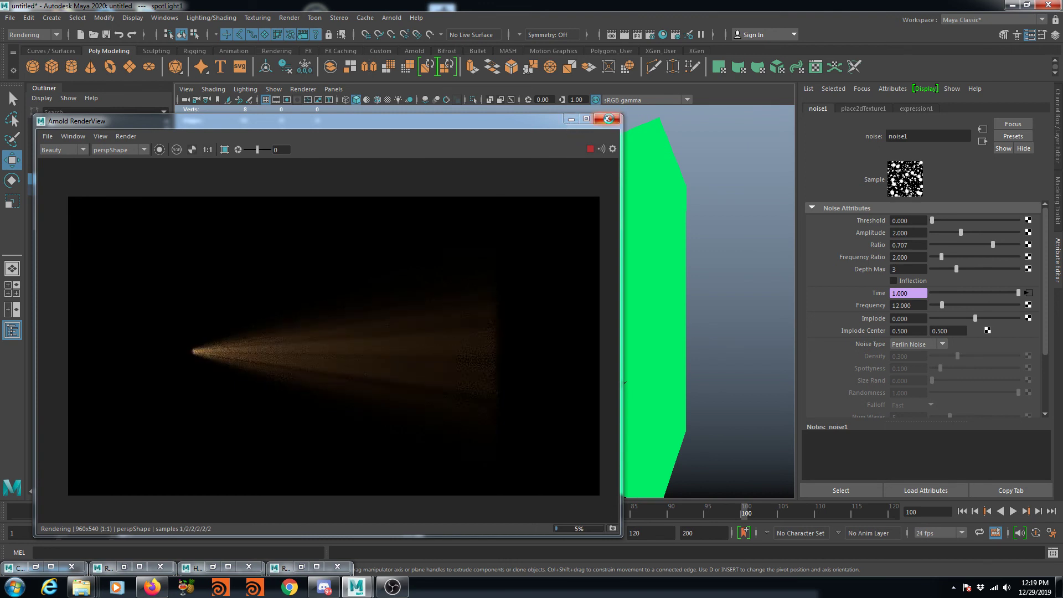
Close the preview, reframe the view, and render the orange streaky beam with Arnold
left_click(608, 118)
left_click_drag(648, 160, 621, 196, "alt")
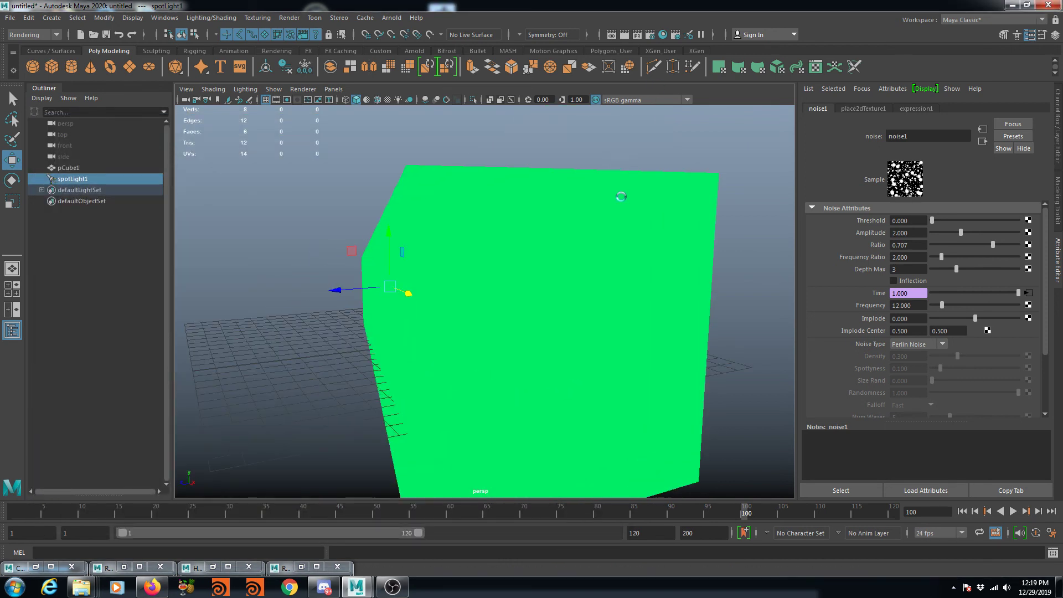
scroll(621, 196, "up", 3)
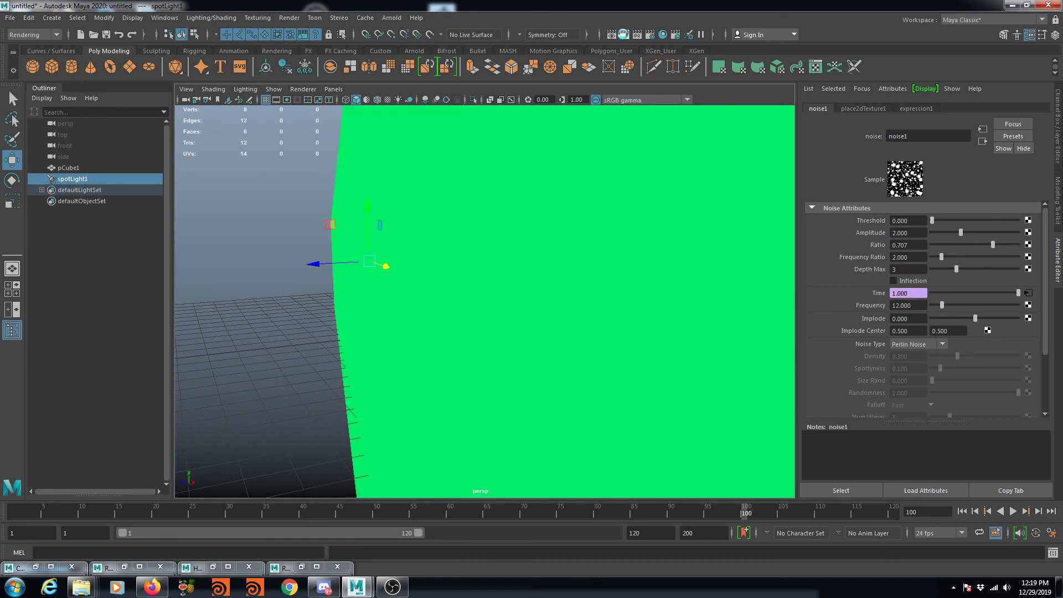
left_click(623, 34)
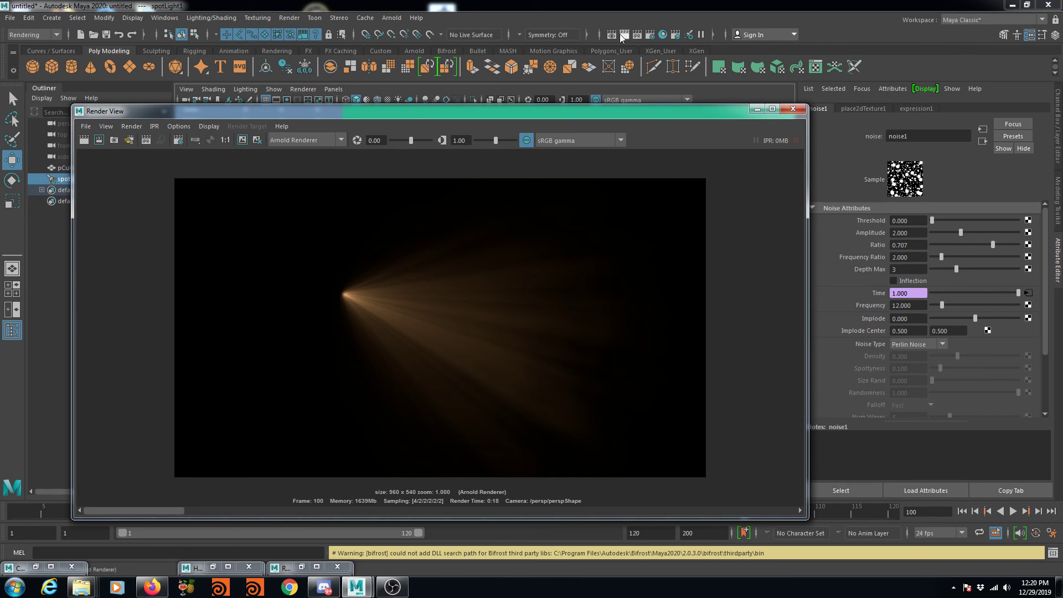
left_click(394, 587)
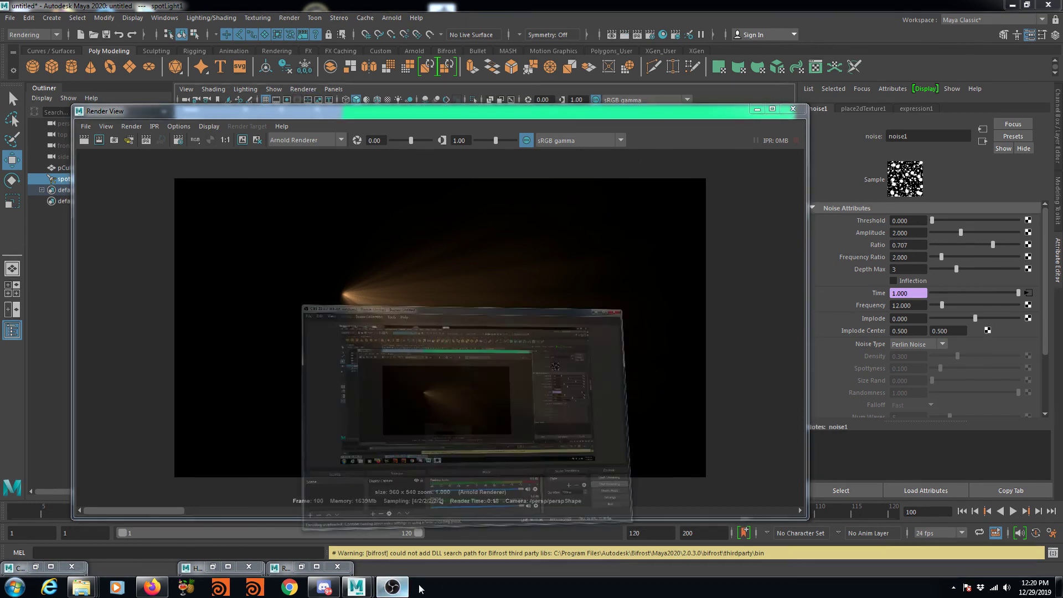